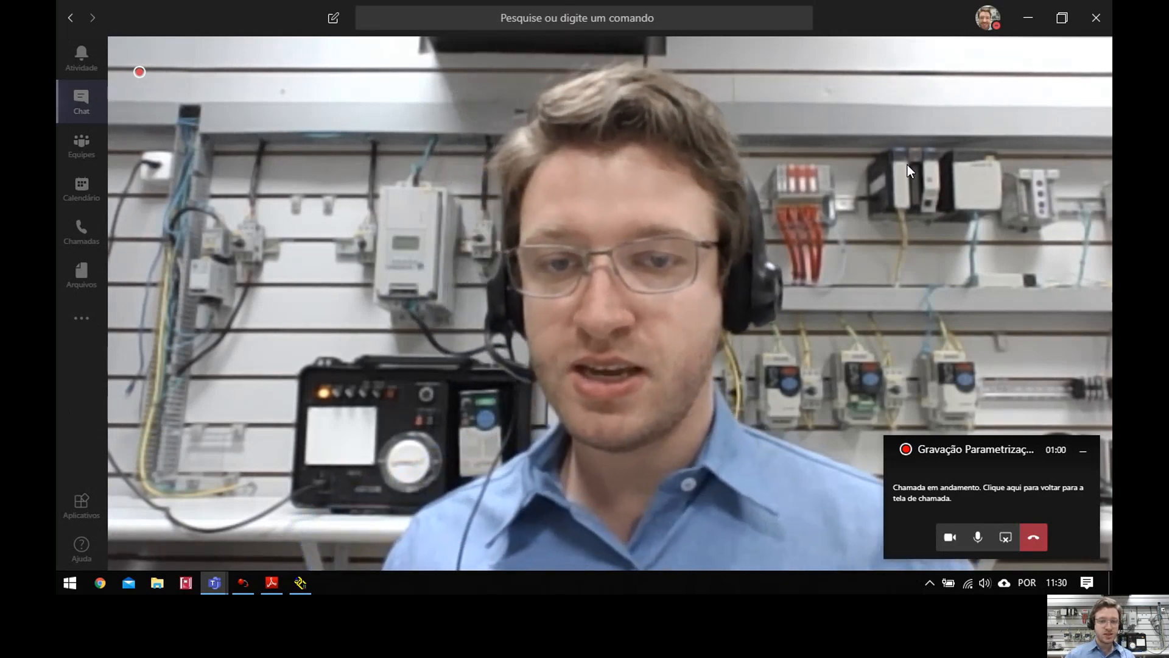
Switch to RSLinx Classic and check the PowerFlex 525 drive under the E_Driver Ethernet network.
mouse_move(451, 425)
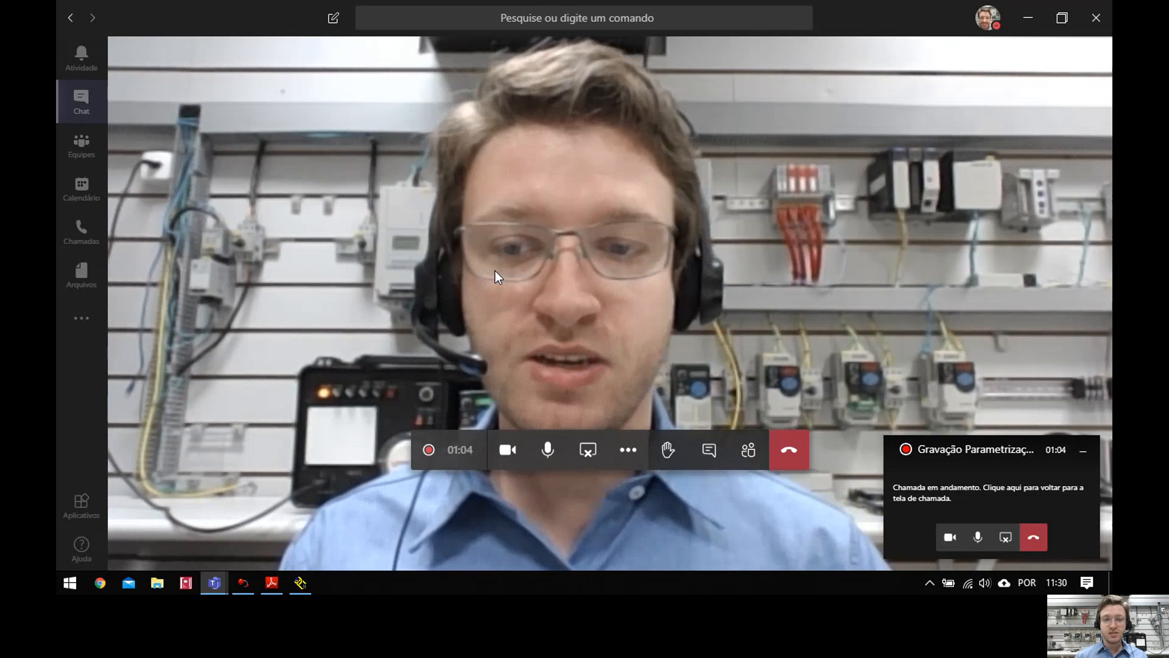
left_click(303, 582)
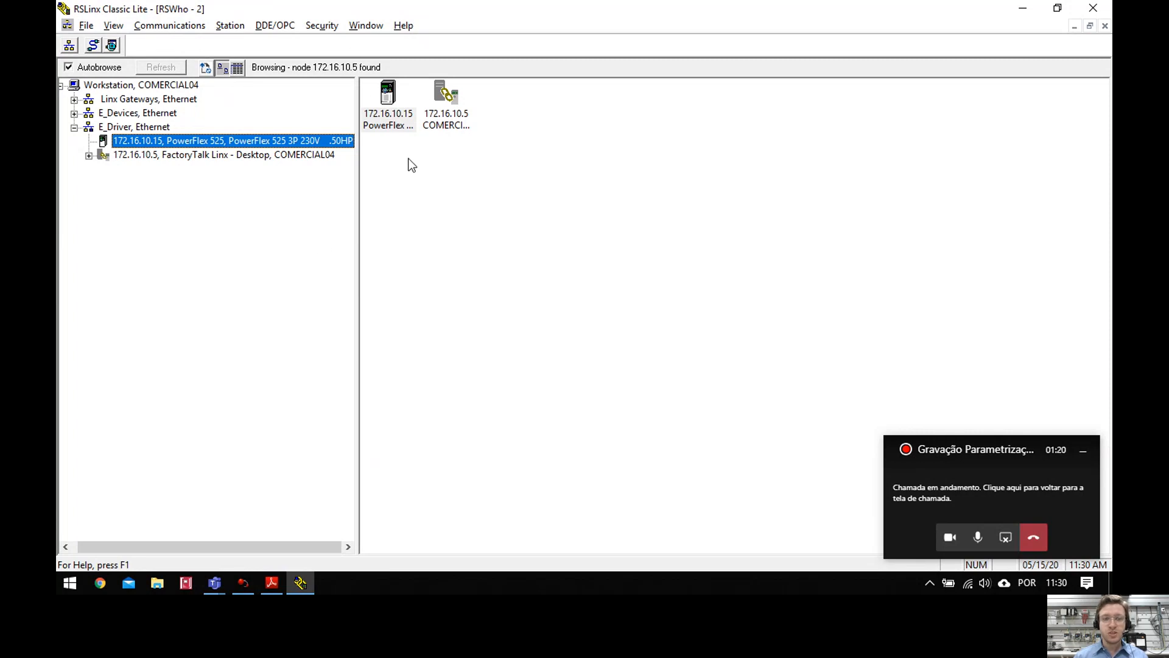
Switch to Connected Components Workbench, discover the PowerFlex 525 at 172.16.10.15 under E_Driver, and connect to it keeping the active values.
left_click(244, 580)
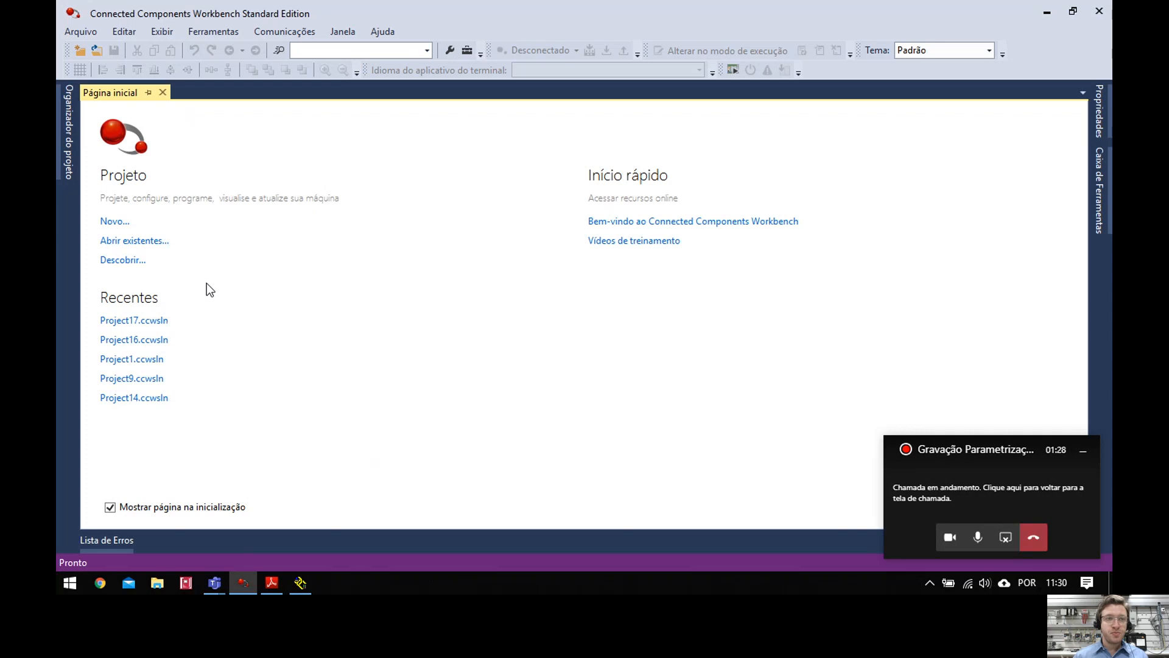
left_click(121, 260)
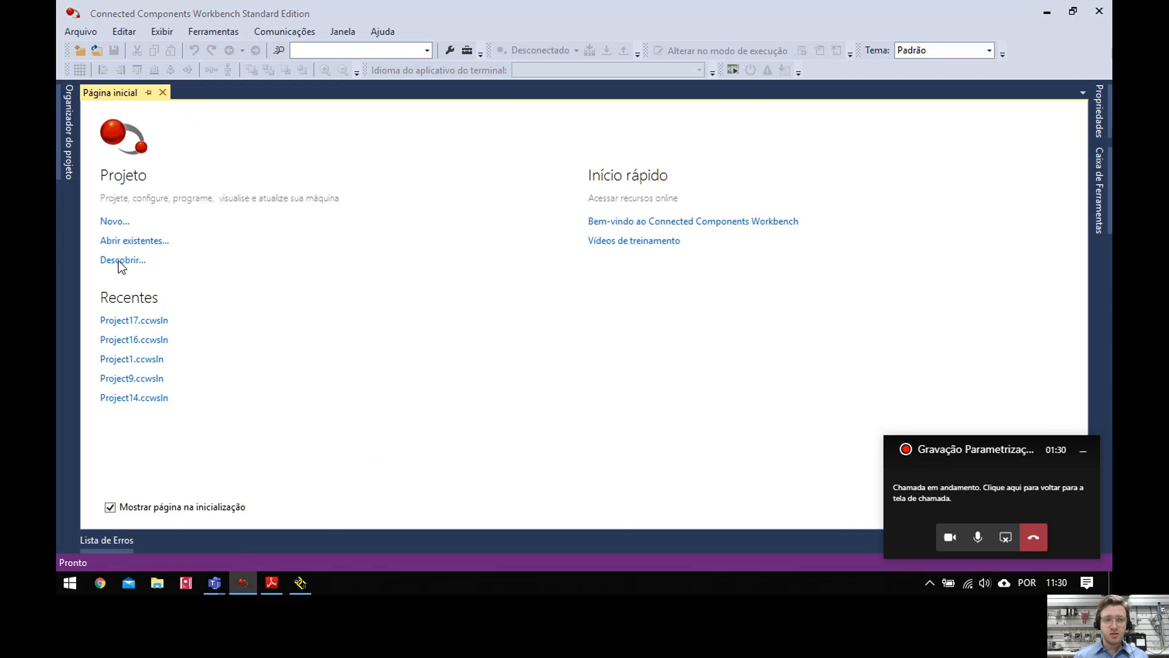
left_click(412, 156)
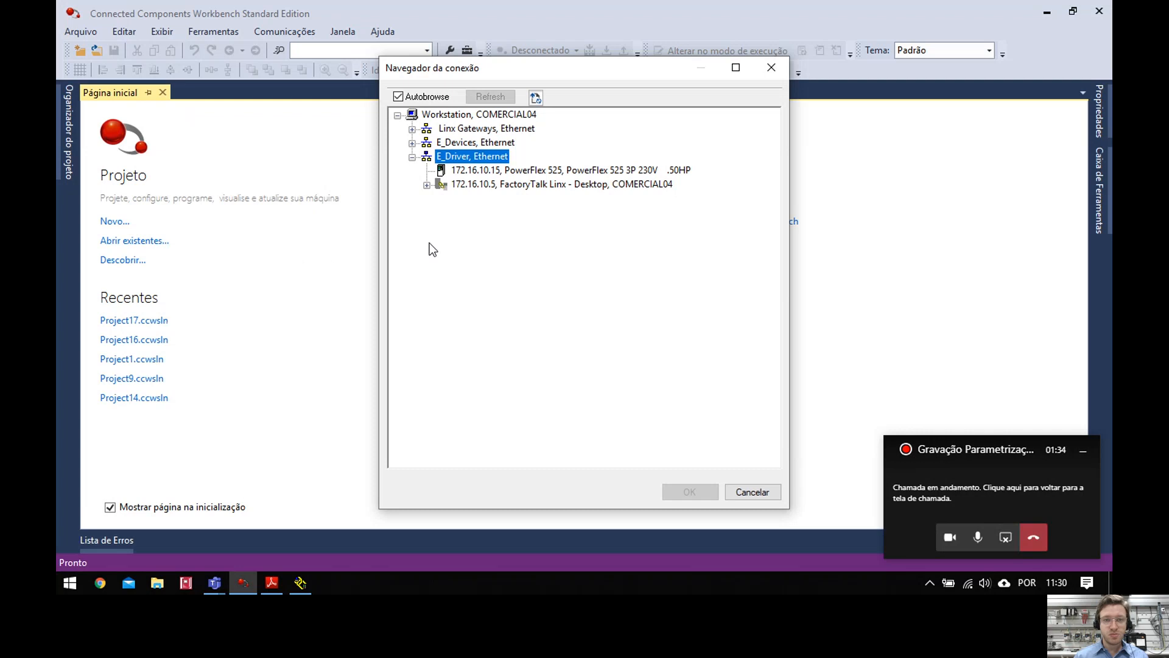
left_click(485, 172)
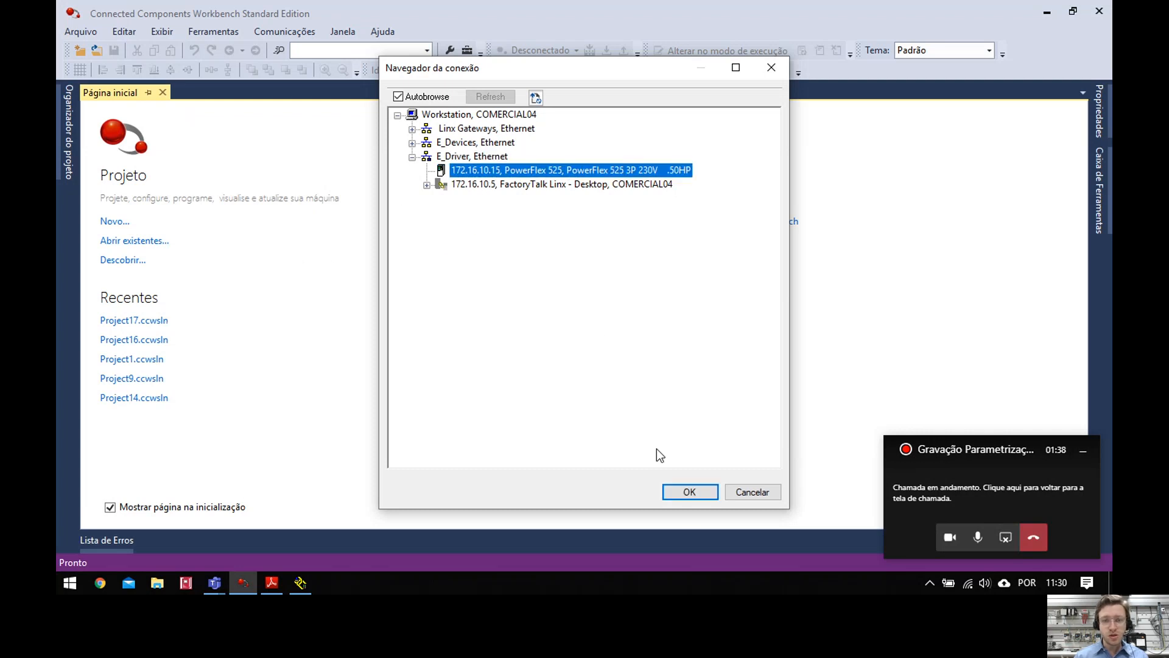
left_click(689, 491)
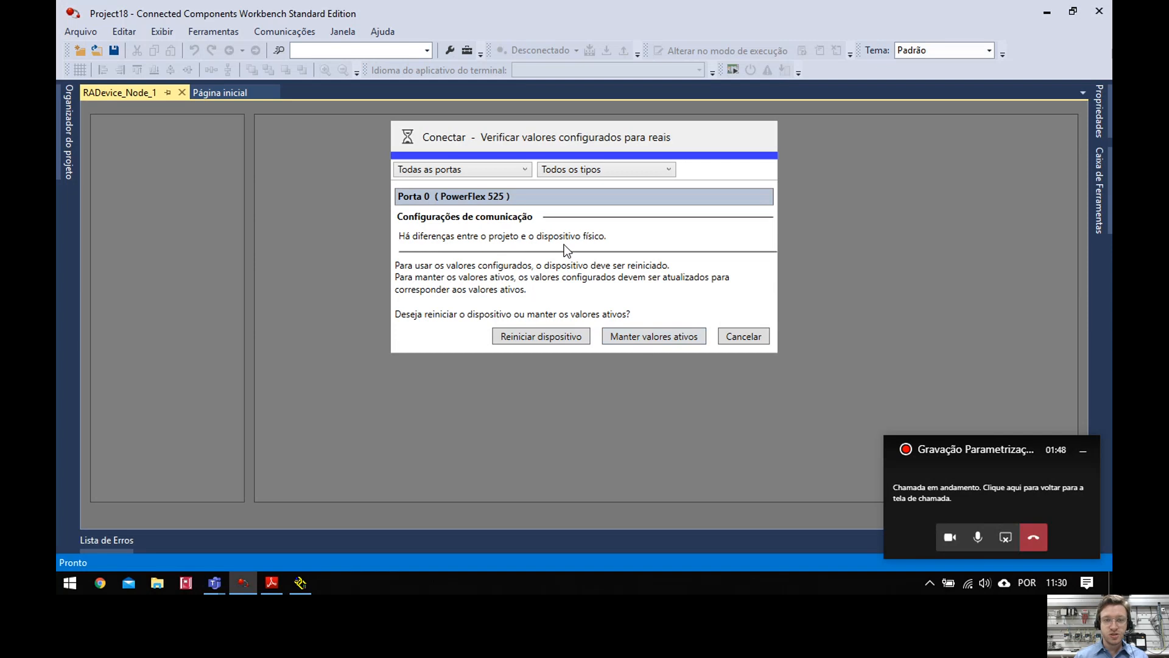
left_click(663, 341)
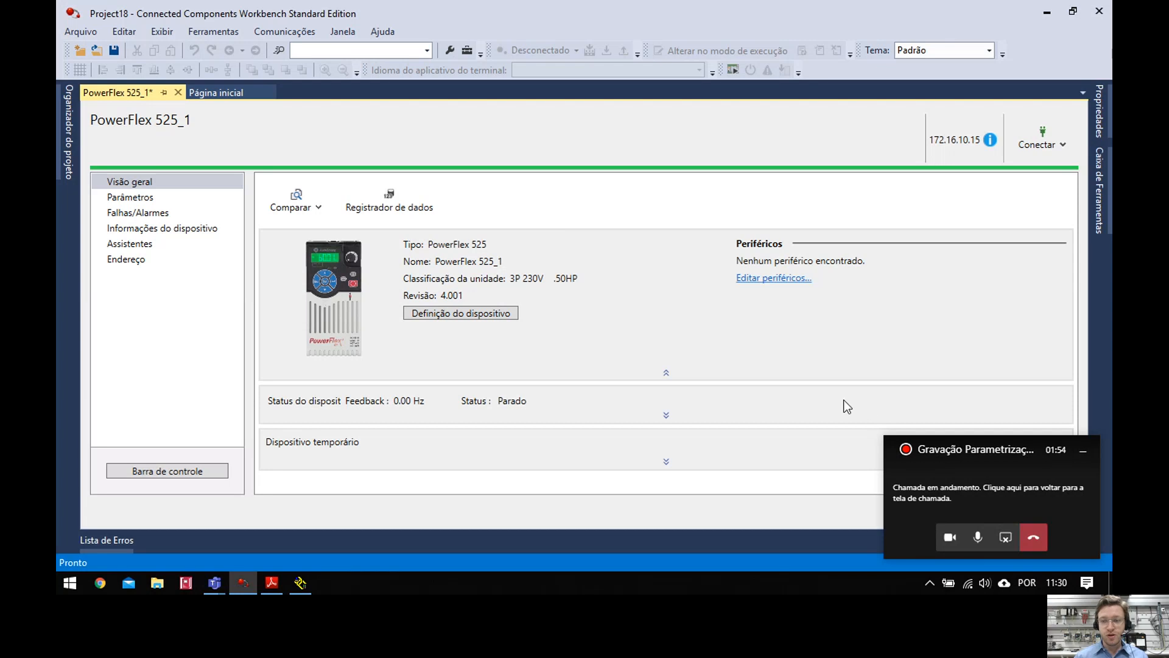
Minimise the call window, add the temporarily connected drive to the project and close the project organizer.
left_click(1083, 451)
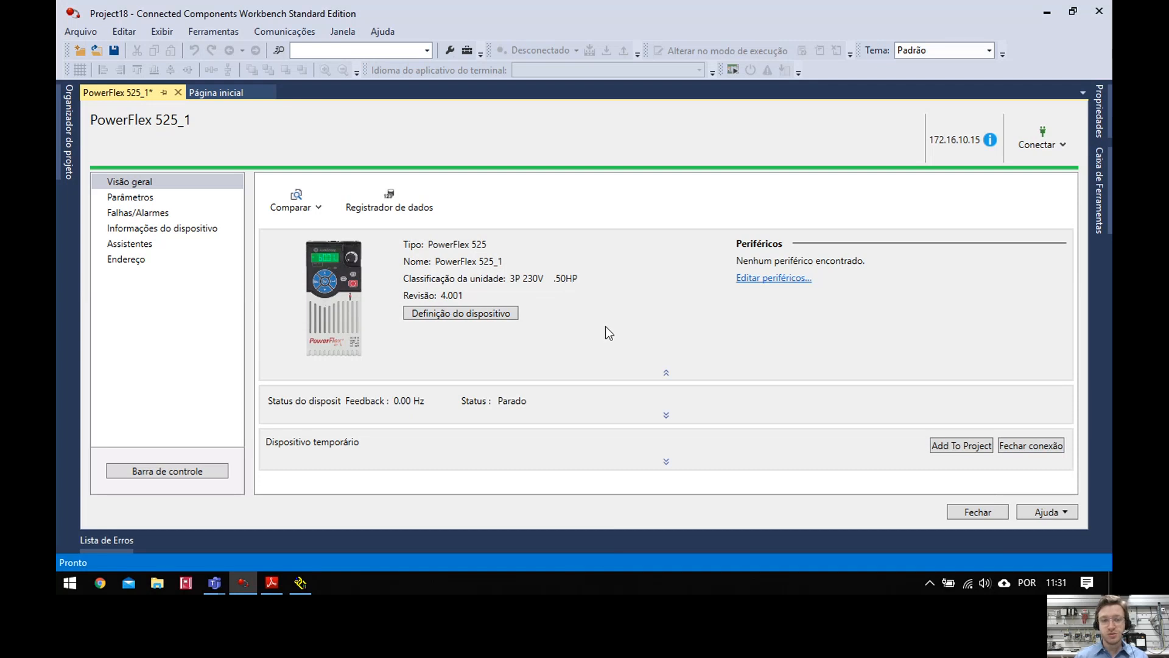
left_click(959, 444)
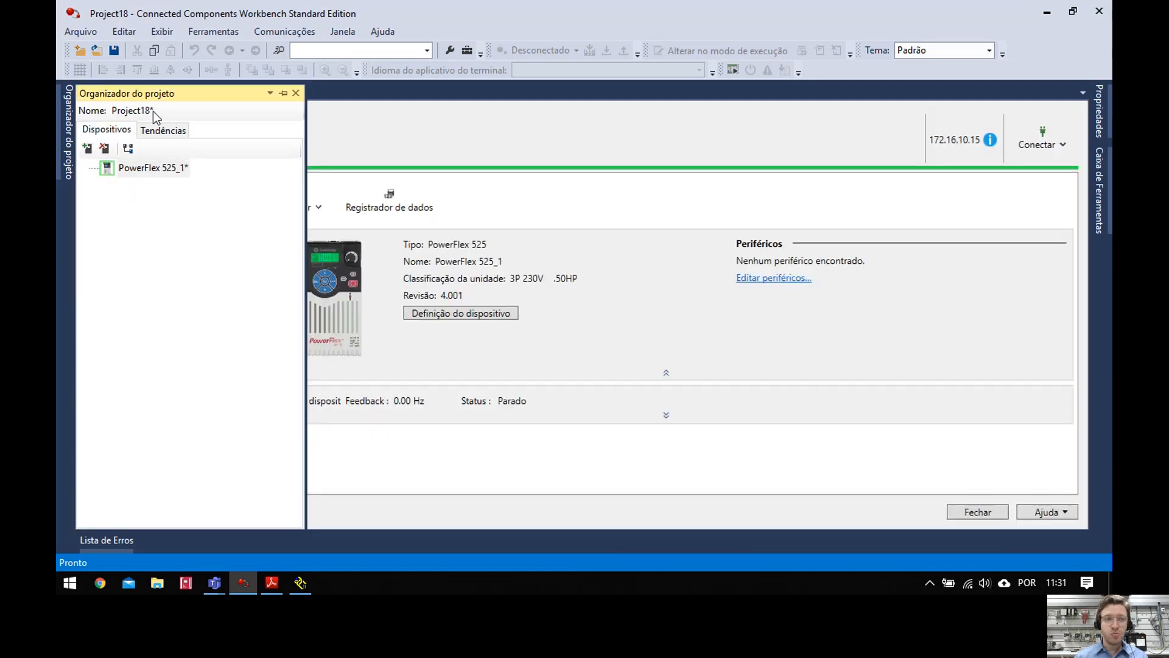
left_click(296, 93)
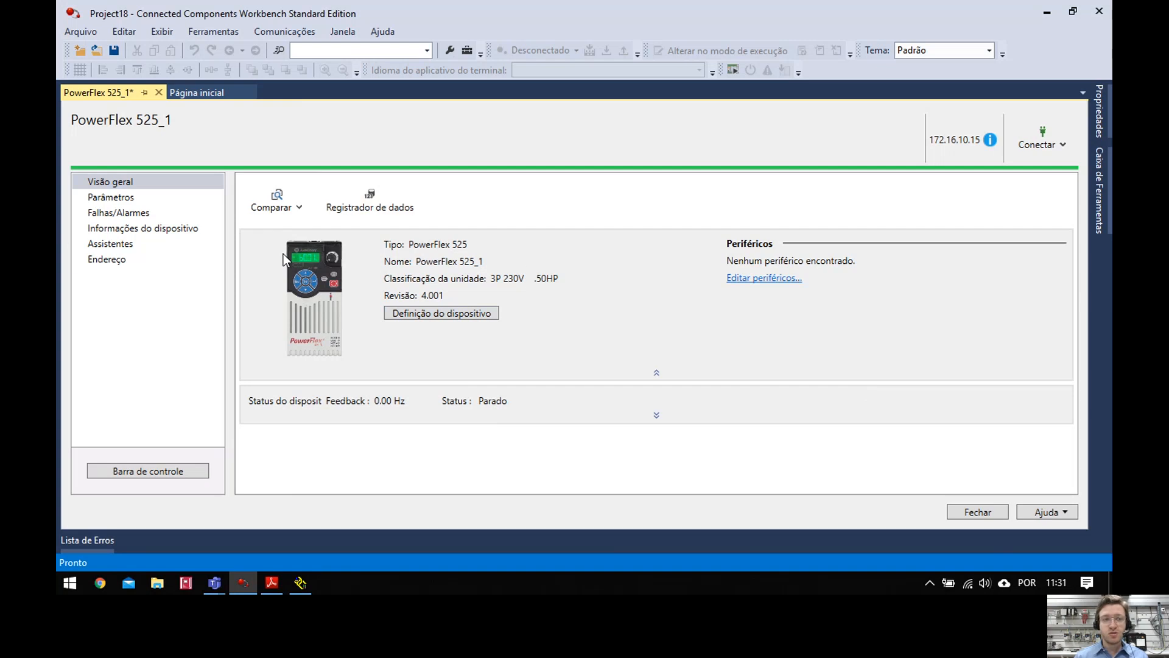
Open the drive's parameters and look through the complete parameter list.
left_click(166, 201)
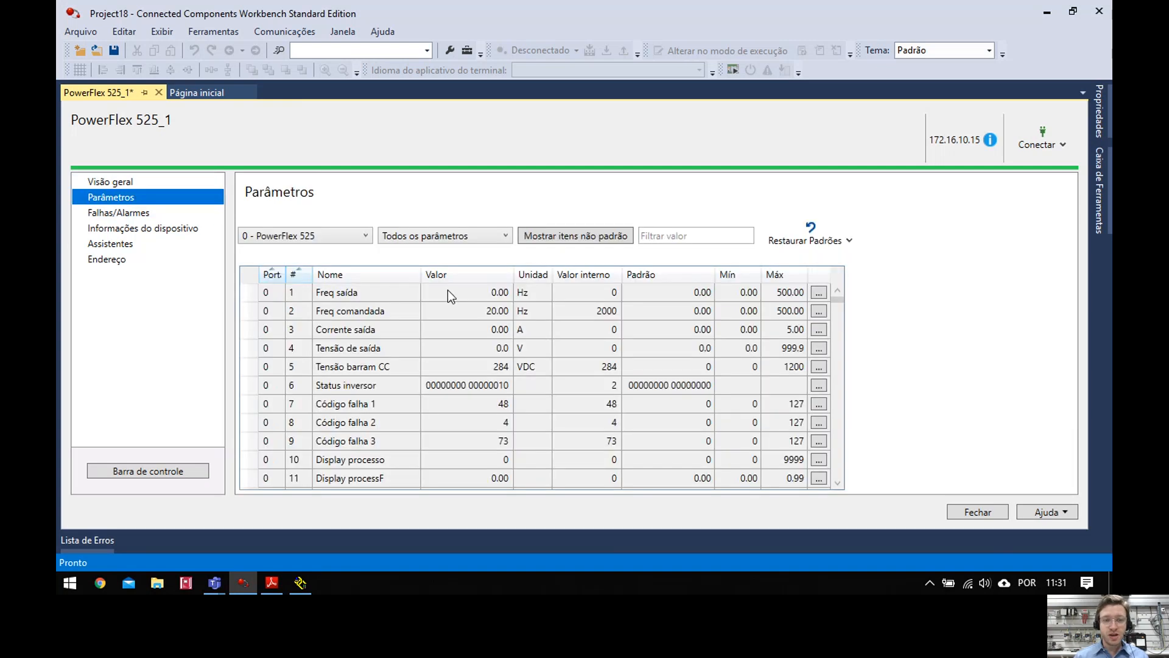
scroll(487, 329, "down", 8)
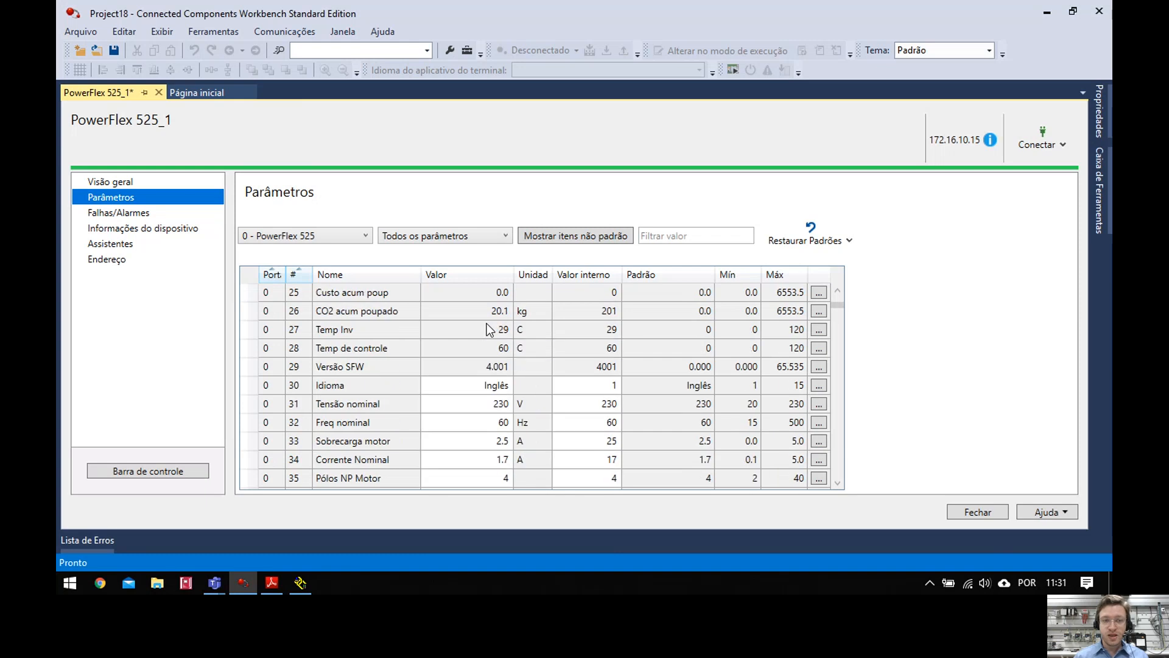
scroll(487, 329, "down", 9)
scroll(510, 345, "up", 5)
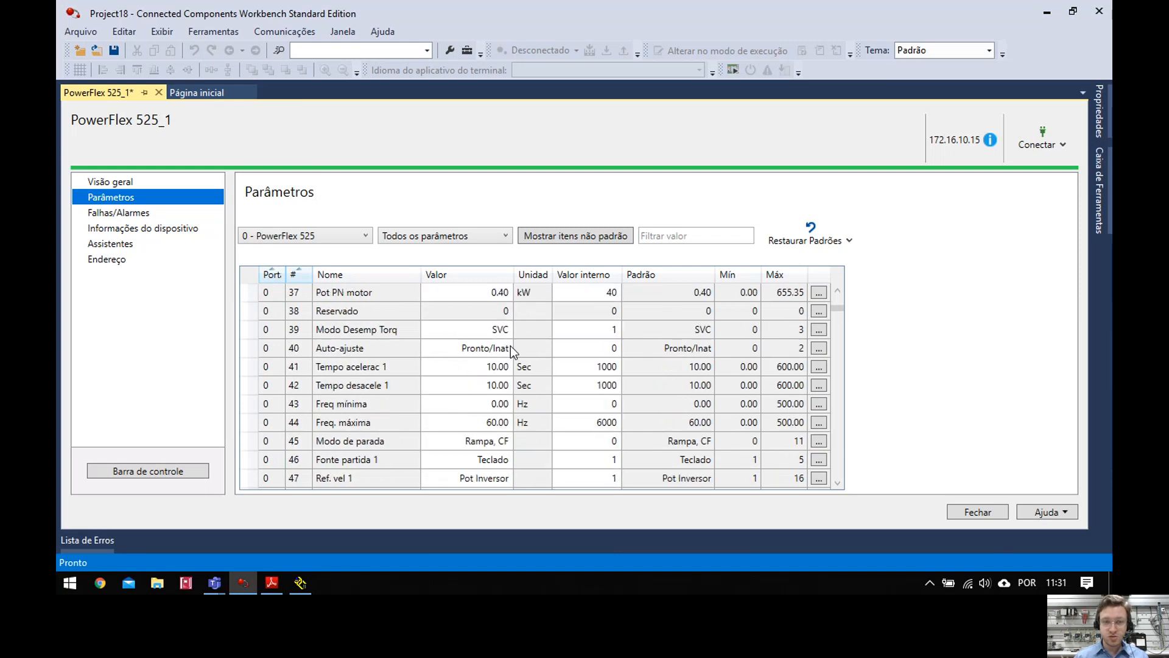
scroll(510, 346, "up", 12)
Filter the drive's parameter list to the Comunicações group.
left_click(476, 238)
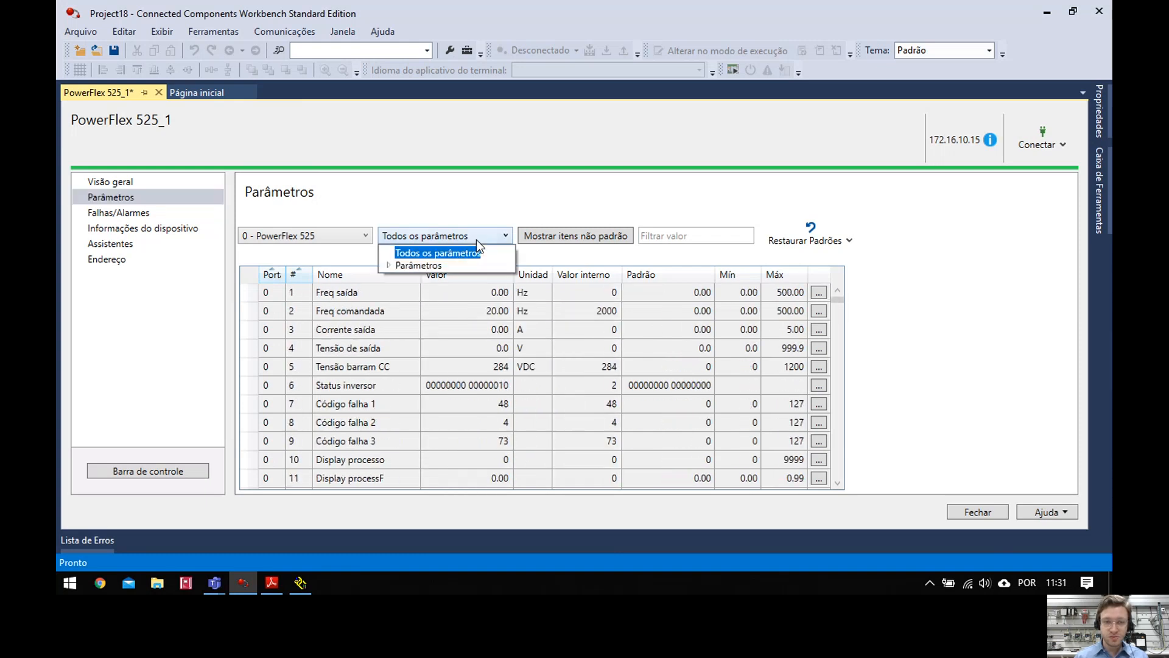
left_click(425, 265)
left_click(388, 266)
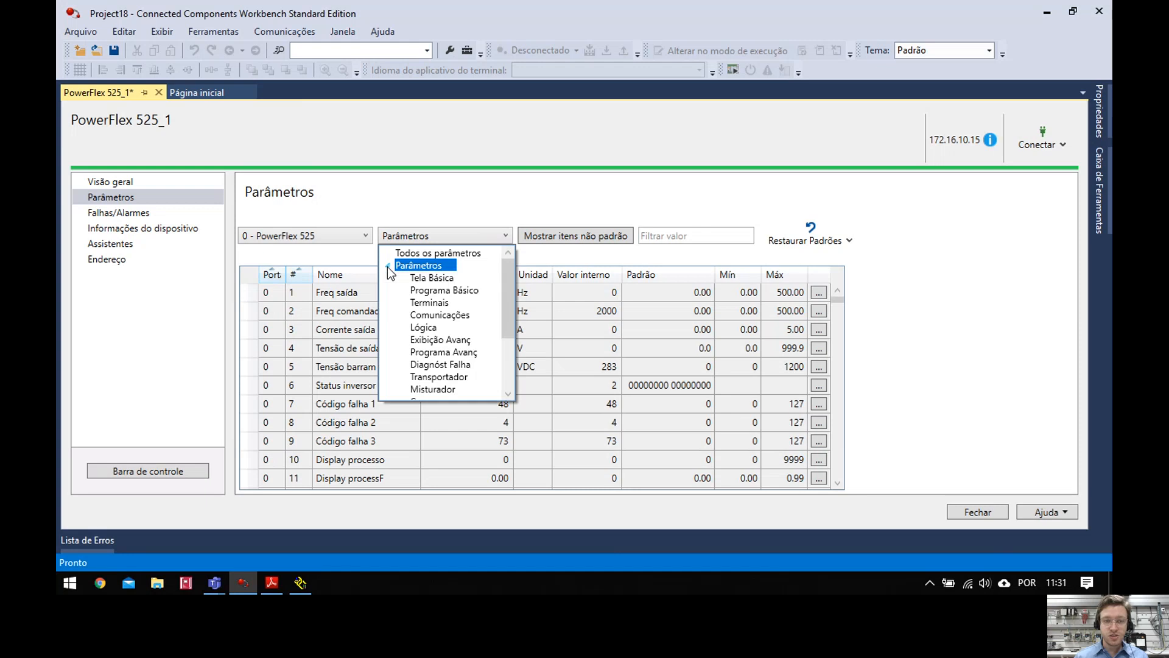
left_click(452, 313)
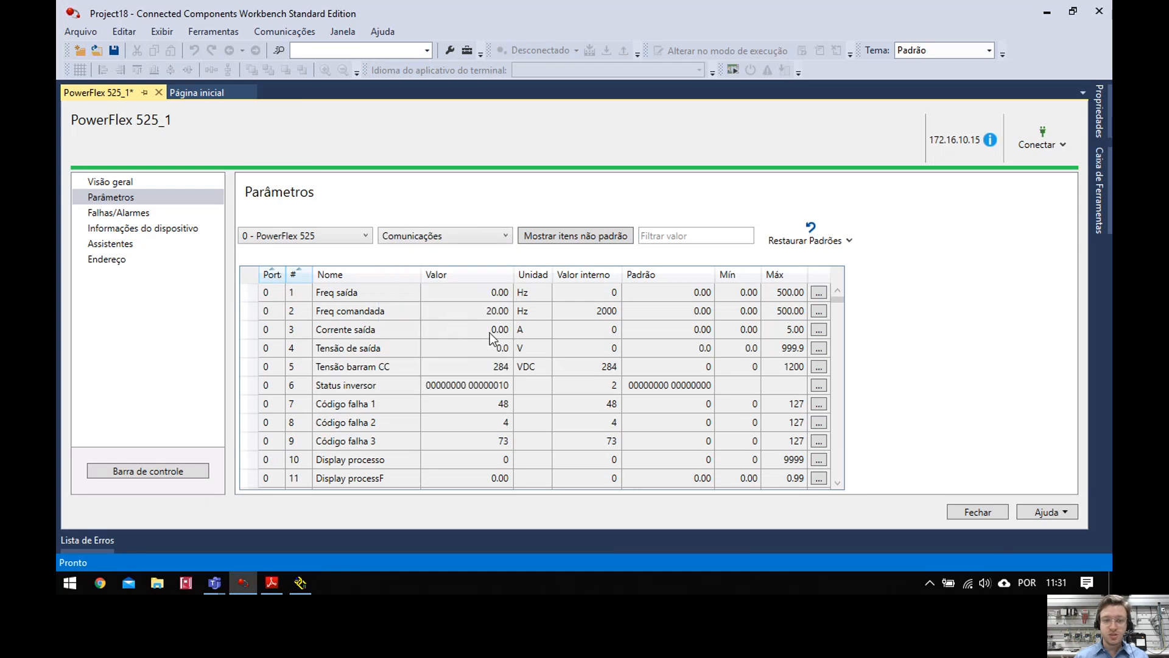
scroll(542, 348, "down", 1)
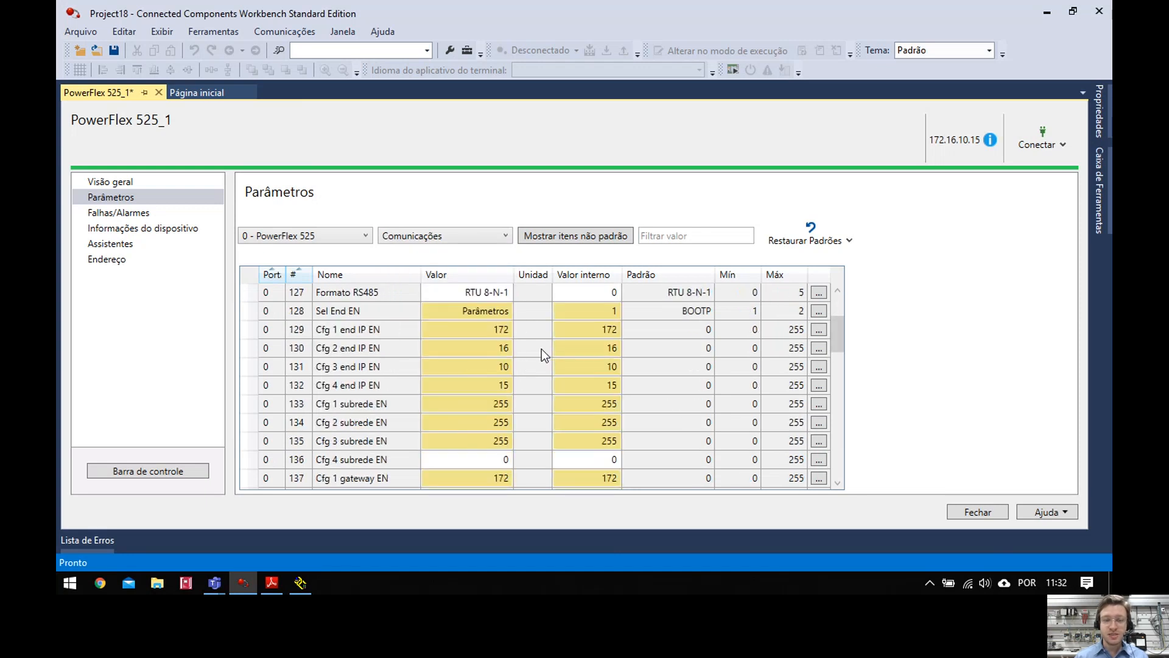
Examine the Ethernet IP address, subnet and gateway parameters in the Comunicações group, and set the filter back to Todos os parâmetros.
left_click(480, 249)
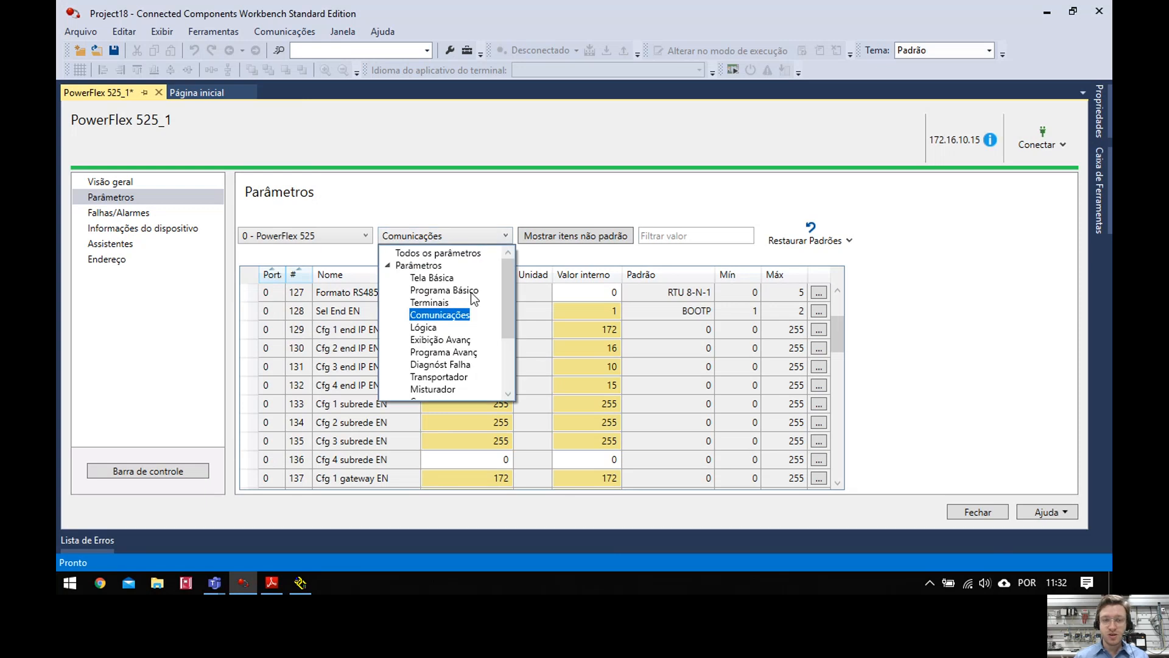
left_click(905, 293)
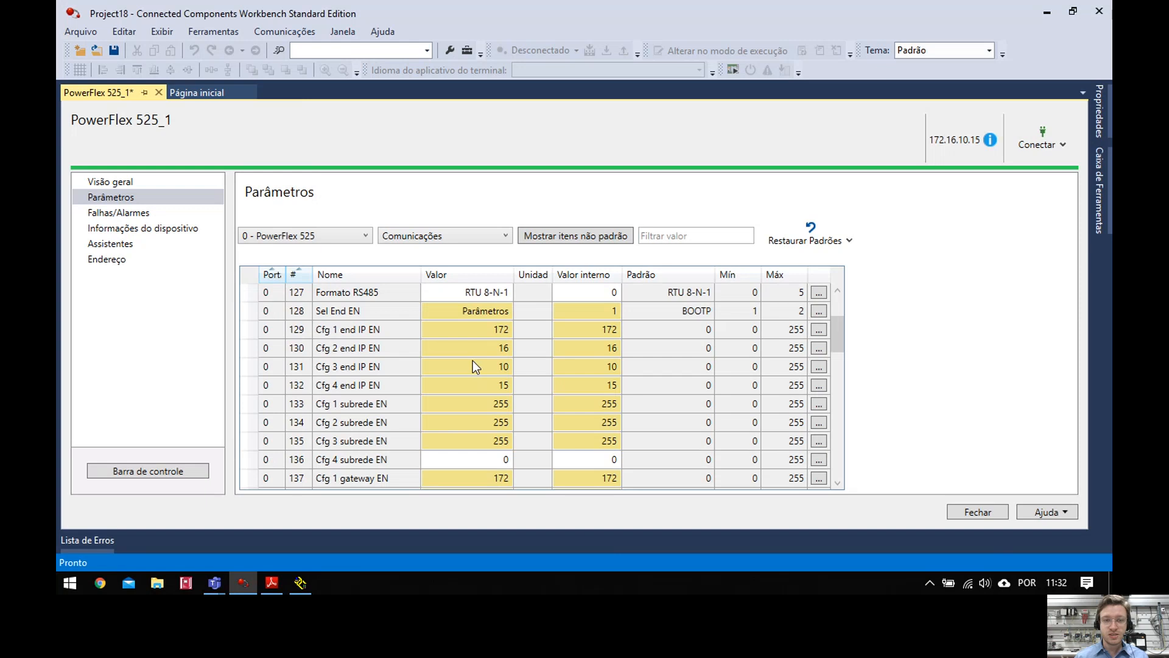
scroll(472, 360, "down", 1)
scroll(493, 366, "up", 1)
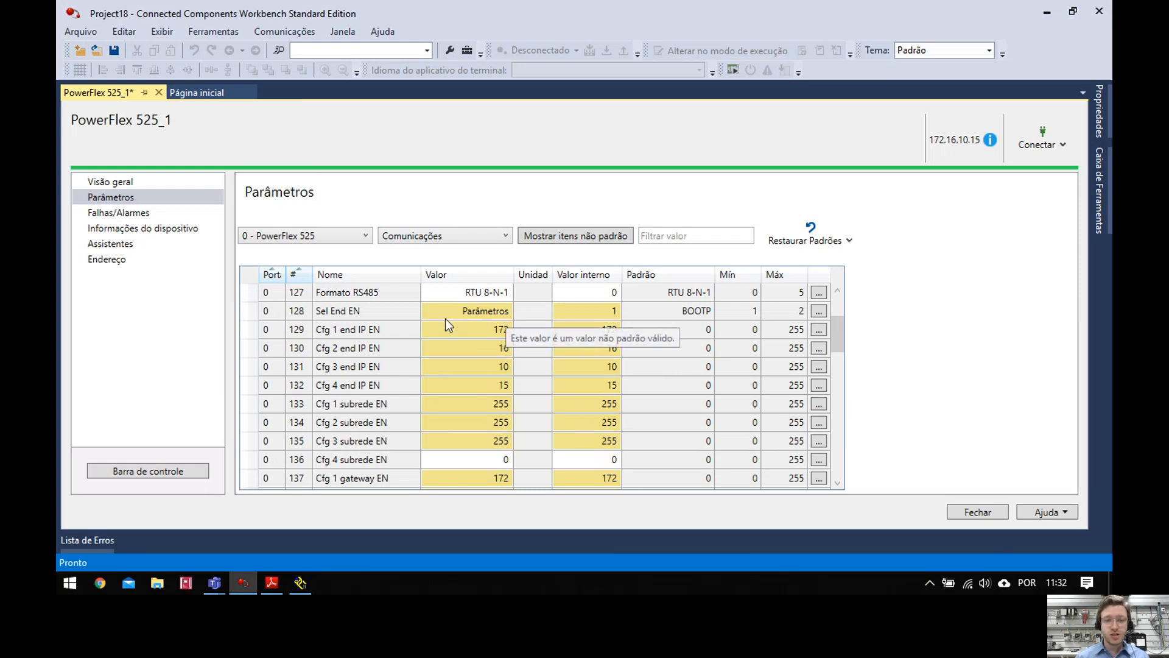
scroll(585, 393, "up", 2)
scroll(585, 392, "down", 5)
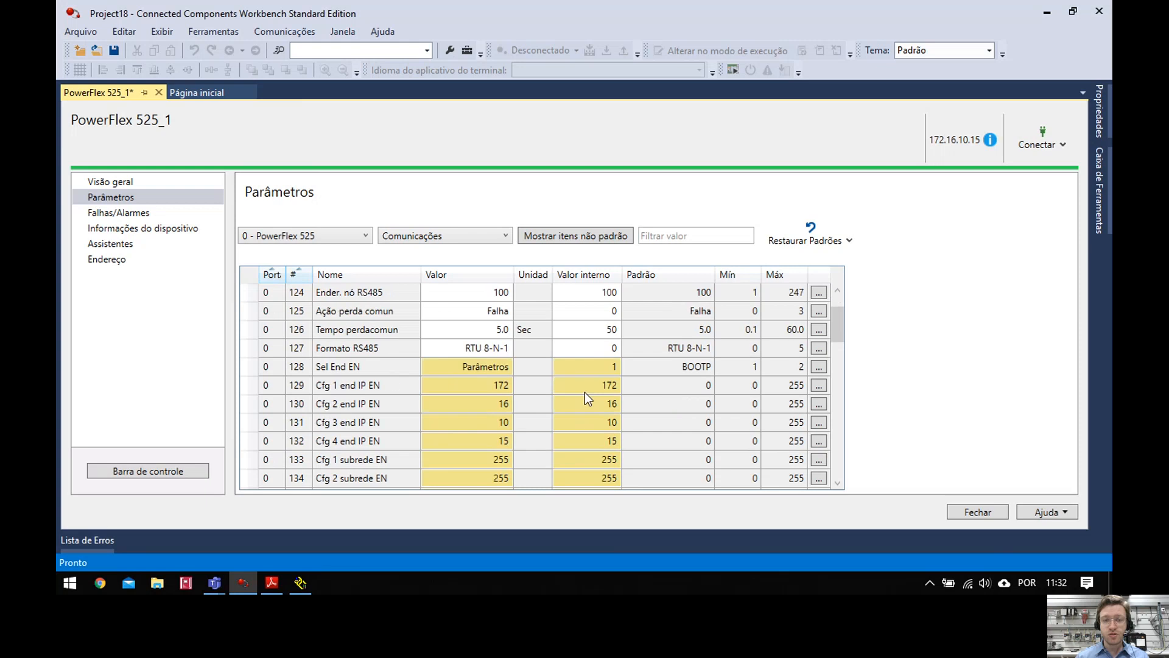
scroll(575, 382, "up", 1)
scroll(573, 378, "up", 2)
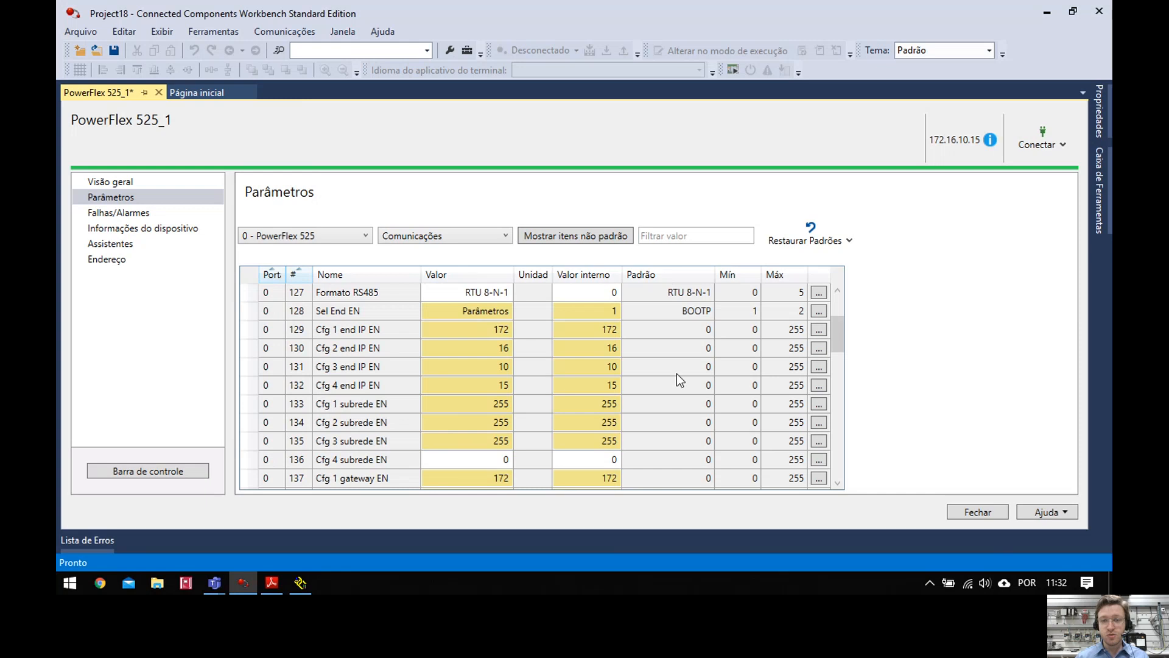
scroll(678, 425, "down", 10)
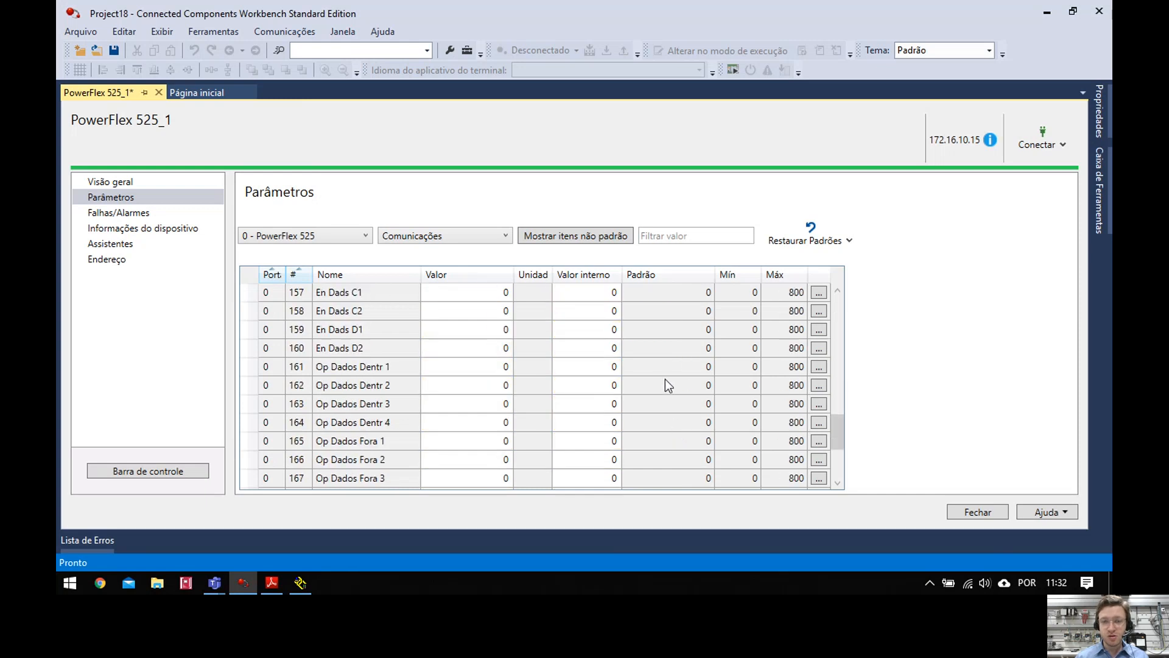
scroll(665, 379, "up", 5)
scroll(665, 378, "up", 7)
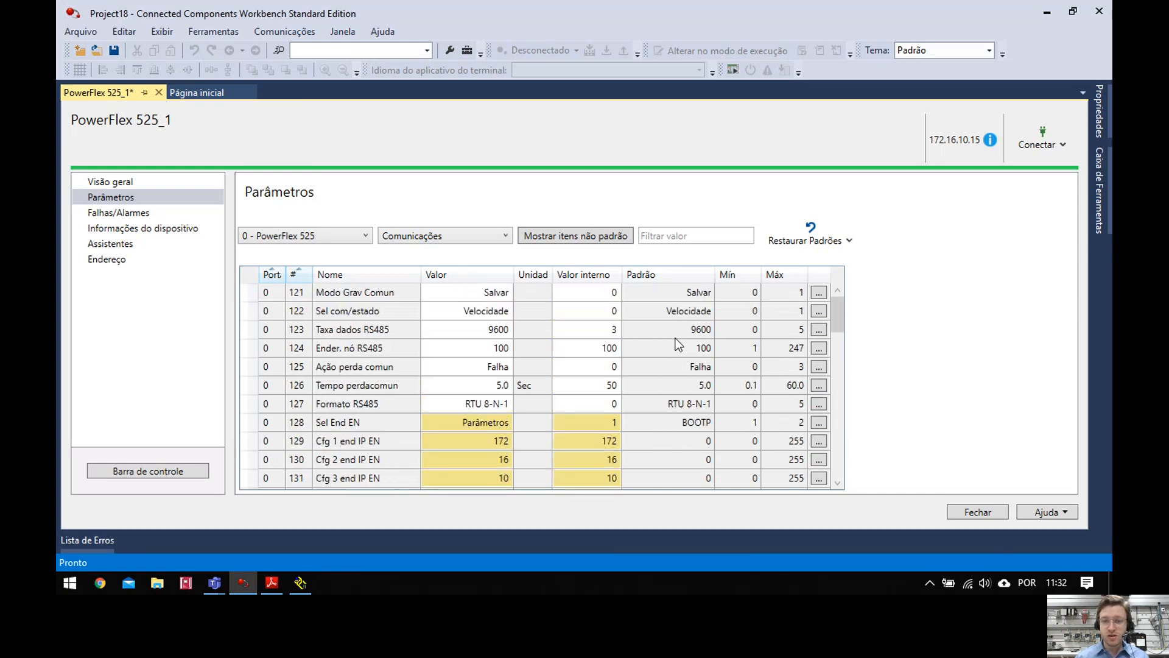
scroll(682, 323, "down", 3)
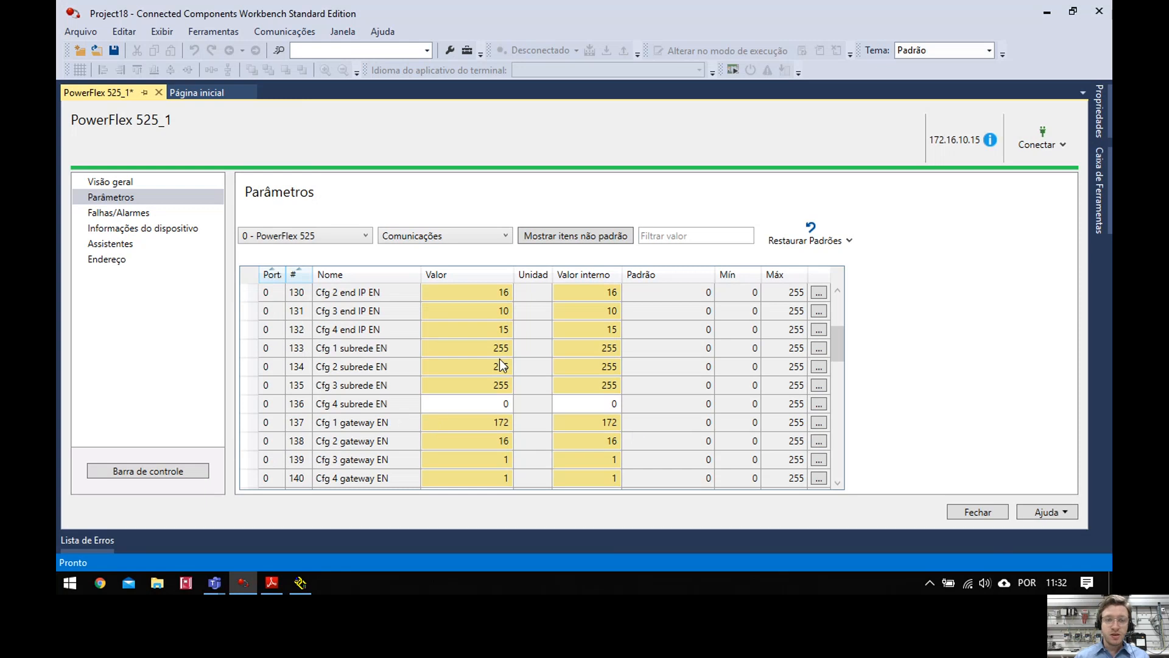
scroll(510, 372, "up", 3)
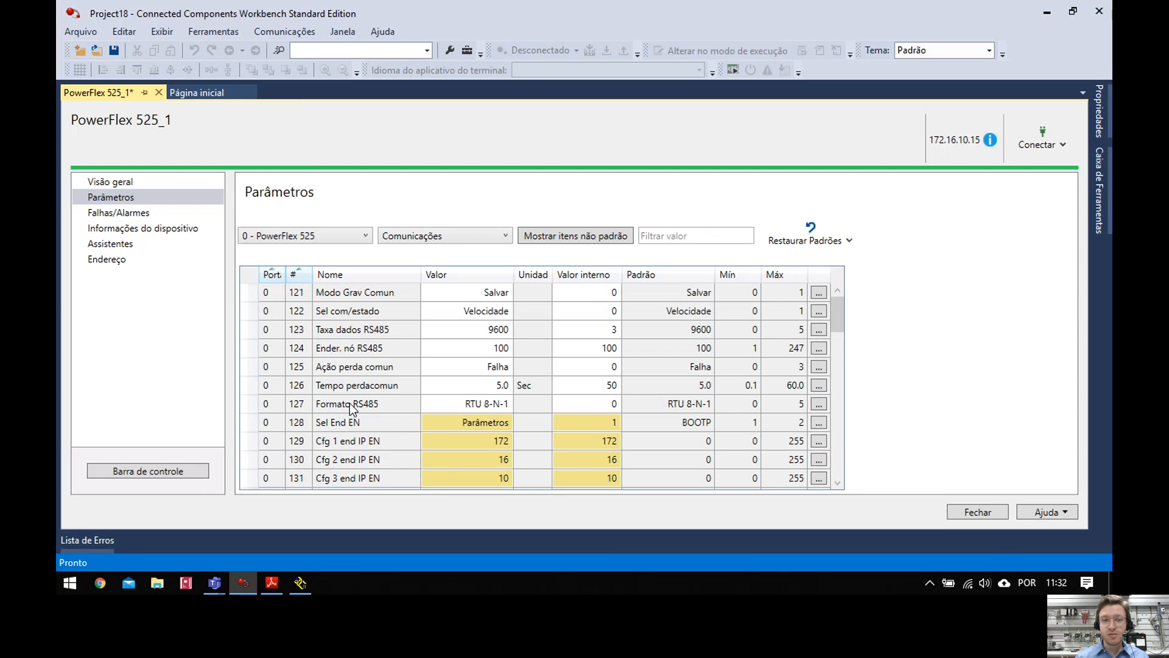
left_click(486, 241)
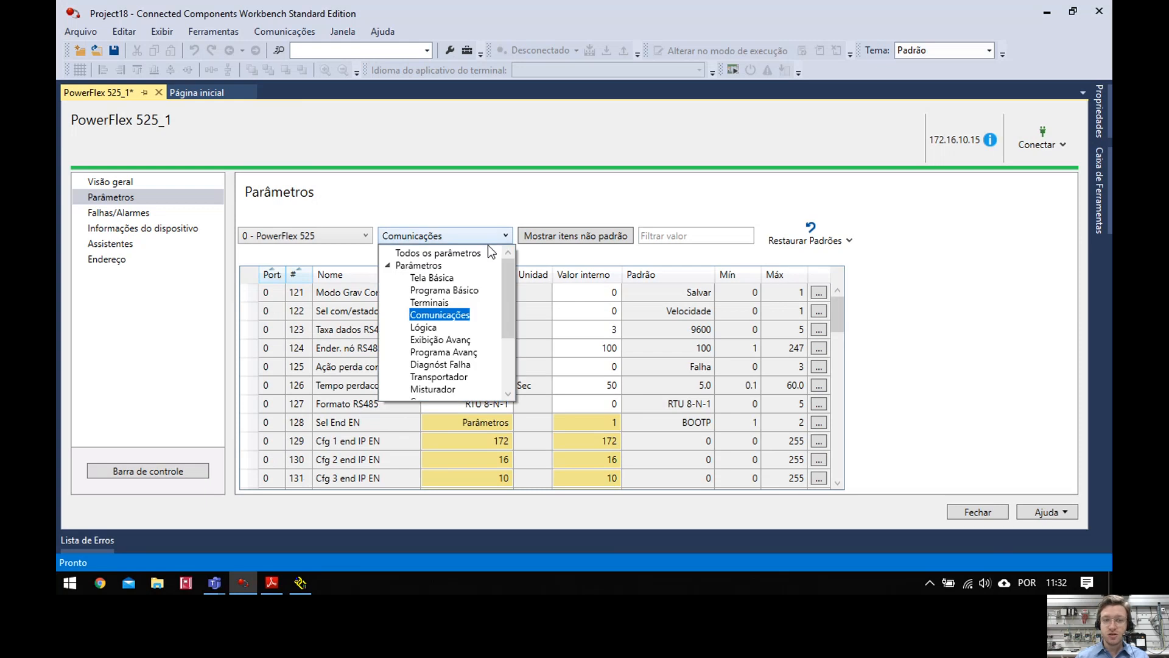
left_click(444, 253)
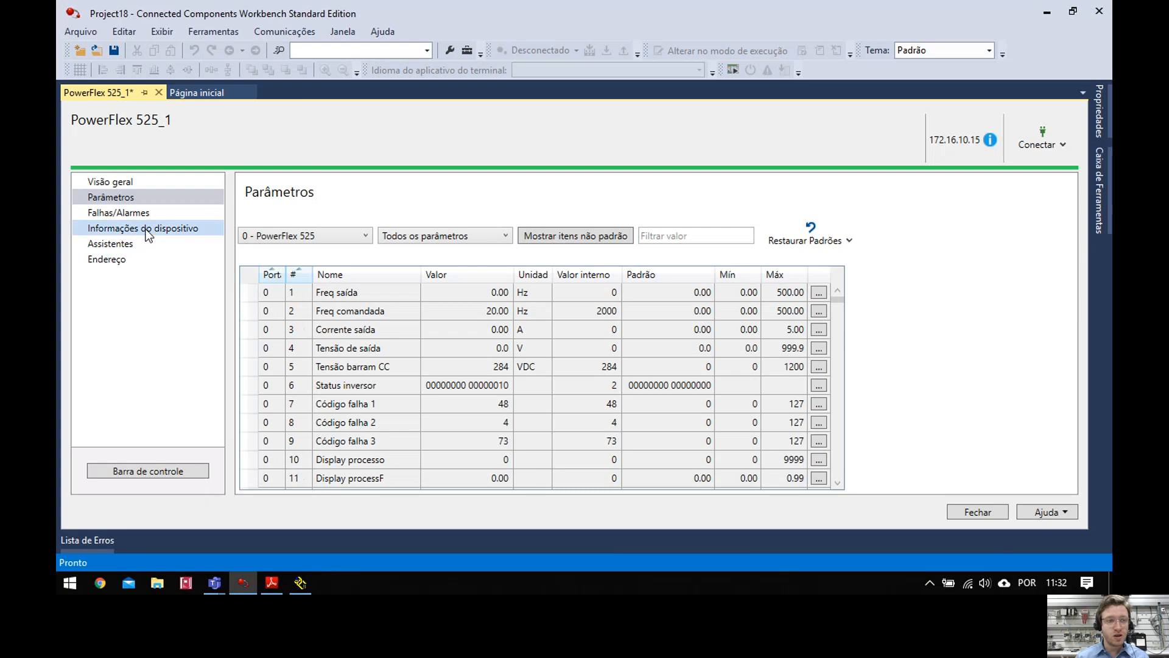
View the drive's fault and alarm list and its hardware and firmware information.
left_click(146, 214)
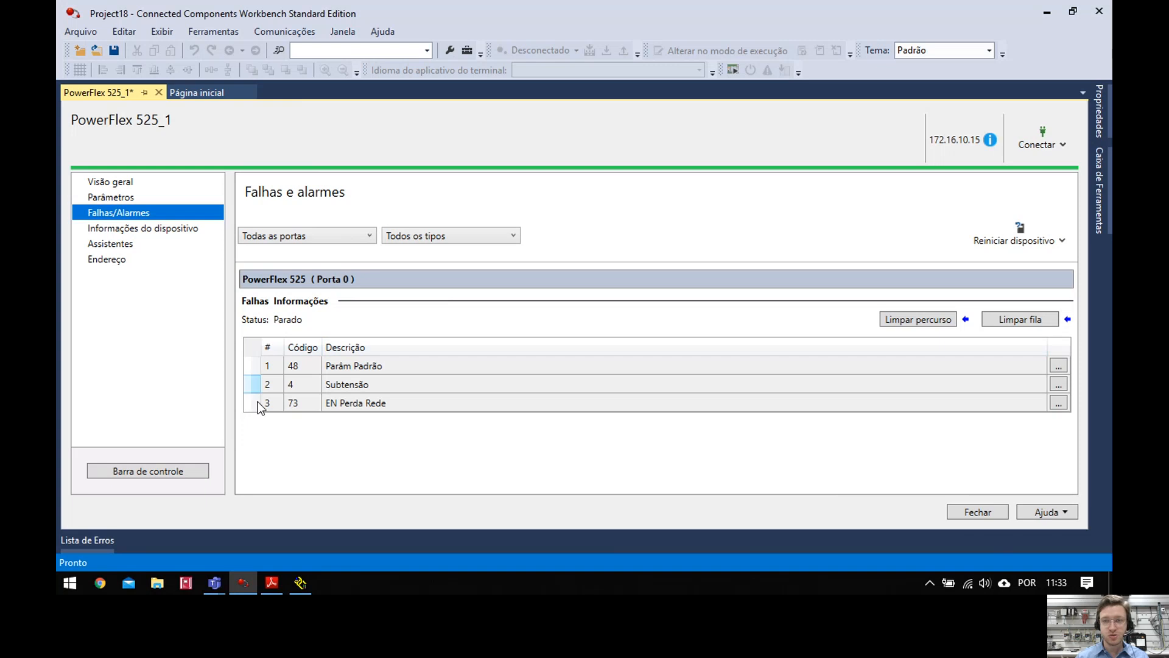
left_click(172, 229)
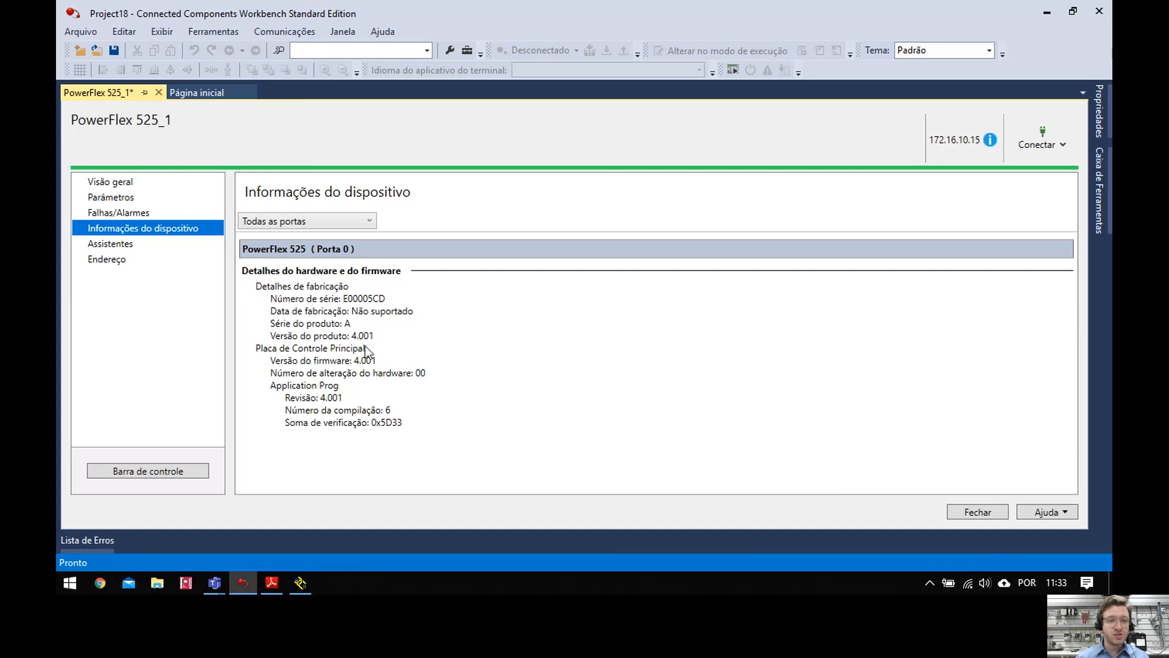
Start the Assistente de Inicialização do PowerFlex 525 and advance to the Idioma page, skipping the parameter reset.
left_click(143, 247)
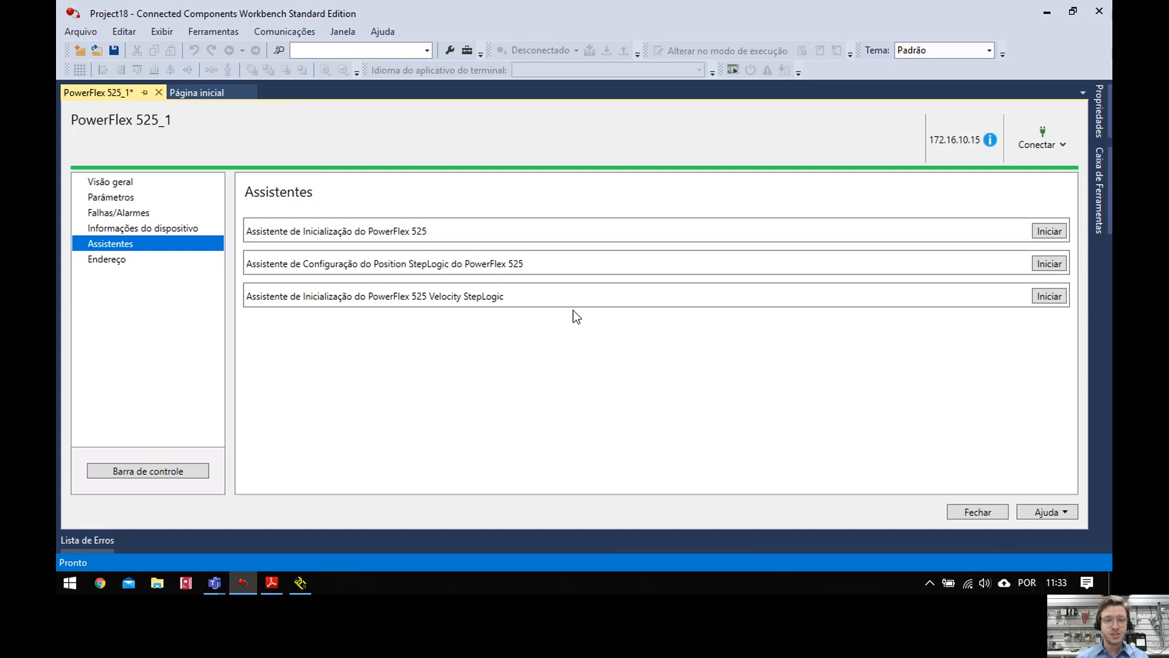
left_click(1047, 232)
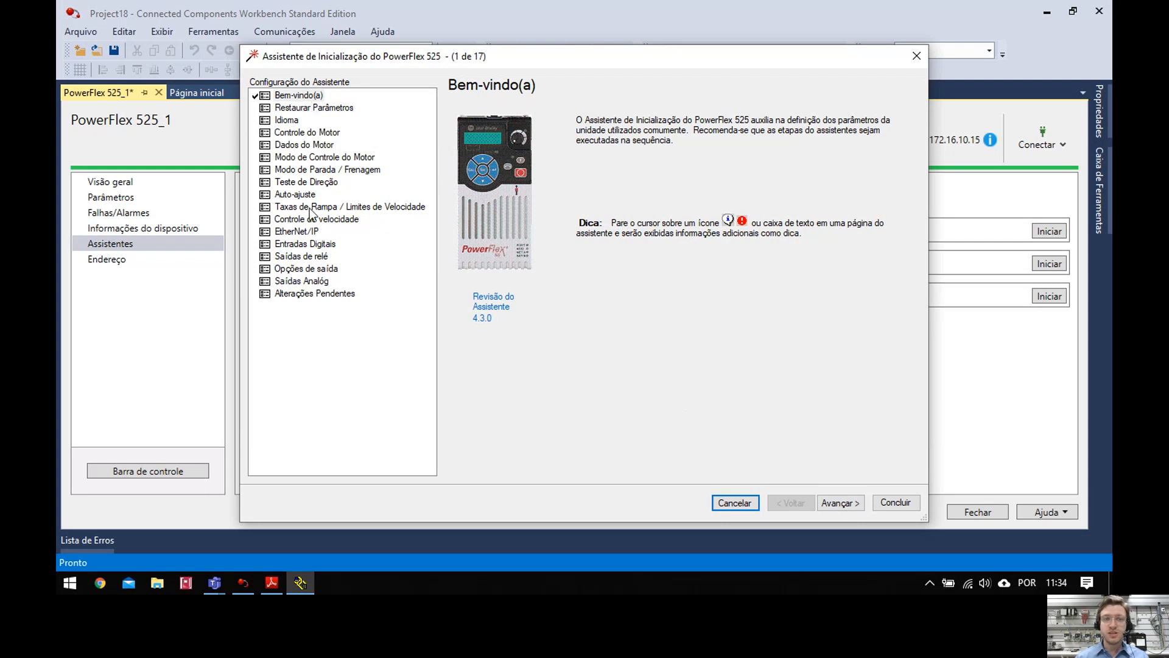
left_click(843, 502)
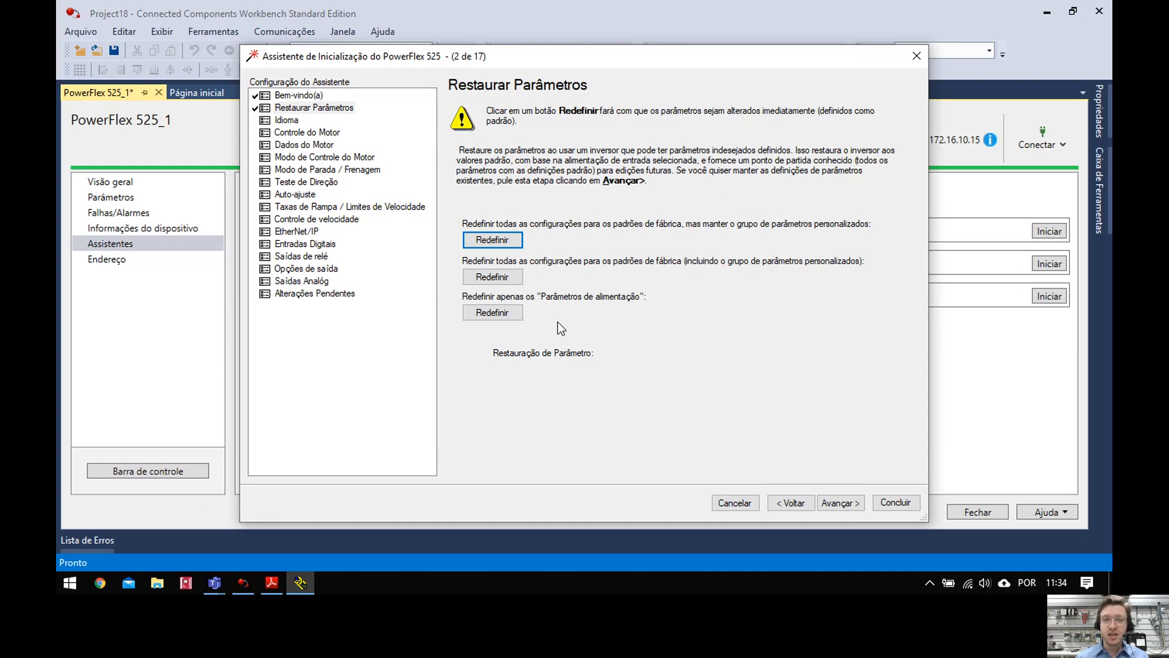
left_click(849, 508)
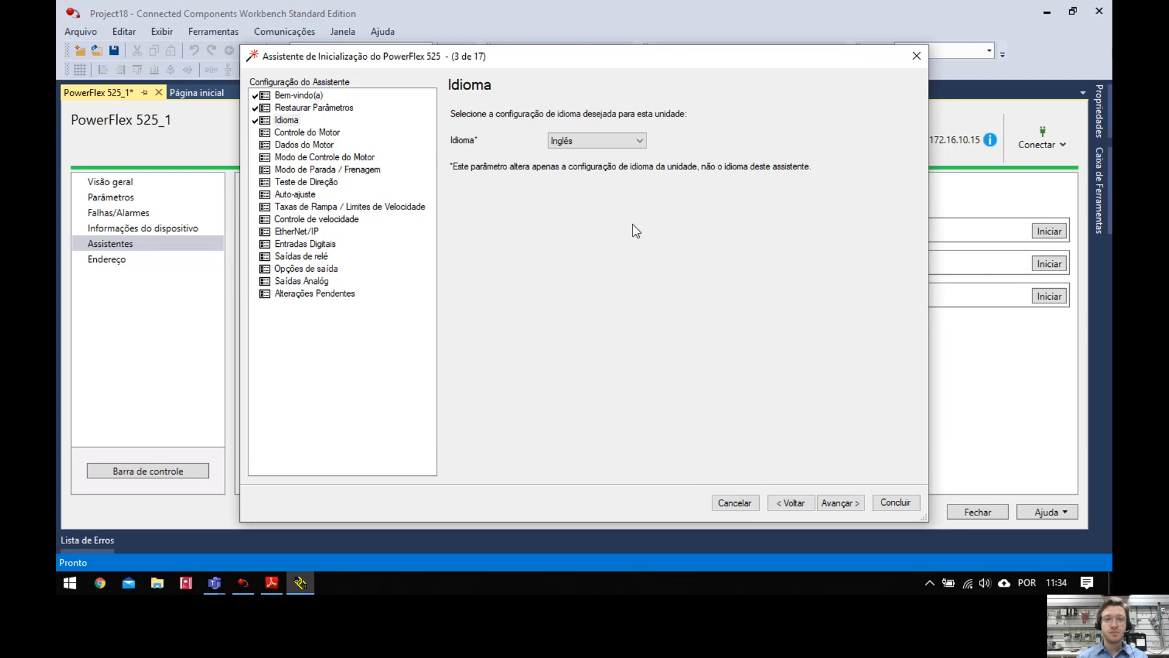
Set the drive's language to Português and advance to the Controle do Motor page.
left_click(628, 142)
left_click(568, 115)
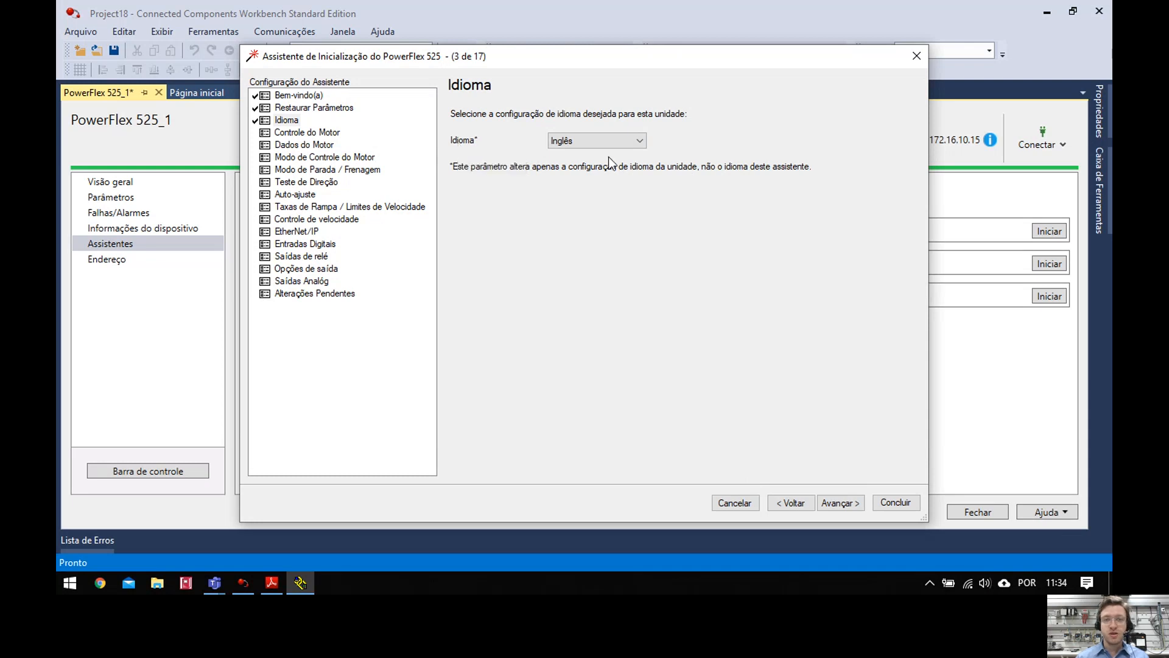
left_click(623, 145)
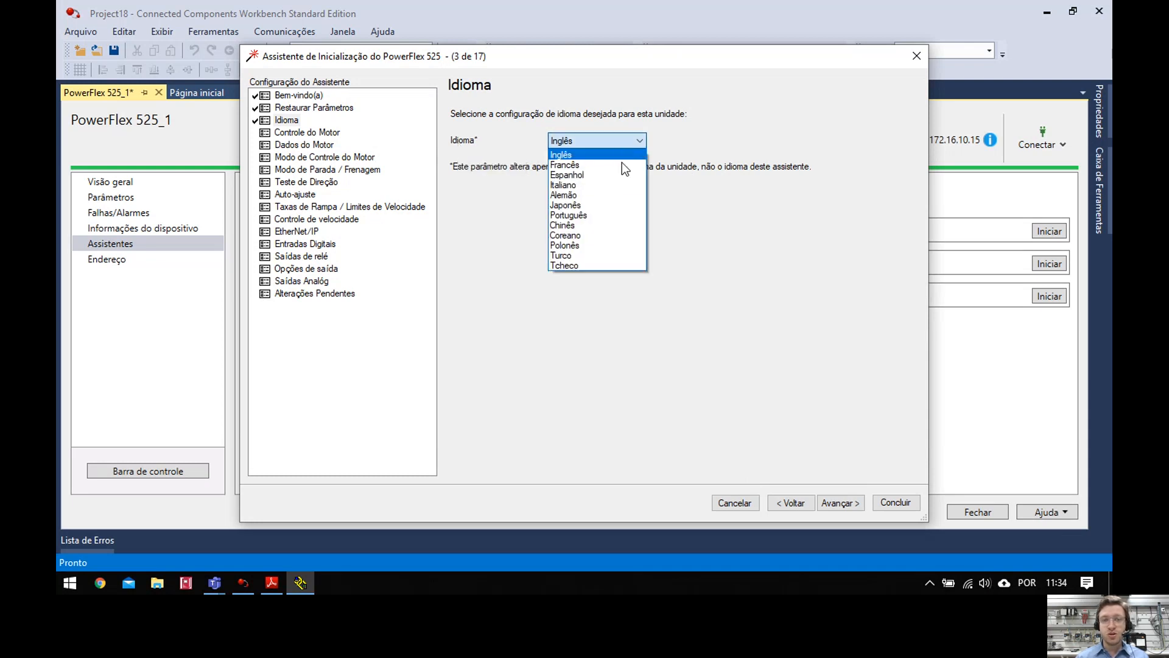
left_click(610, 213)
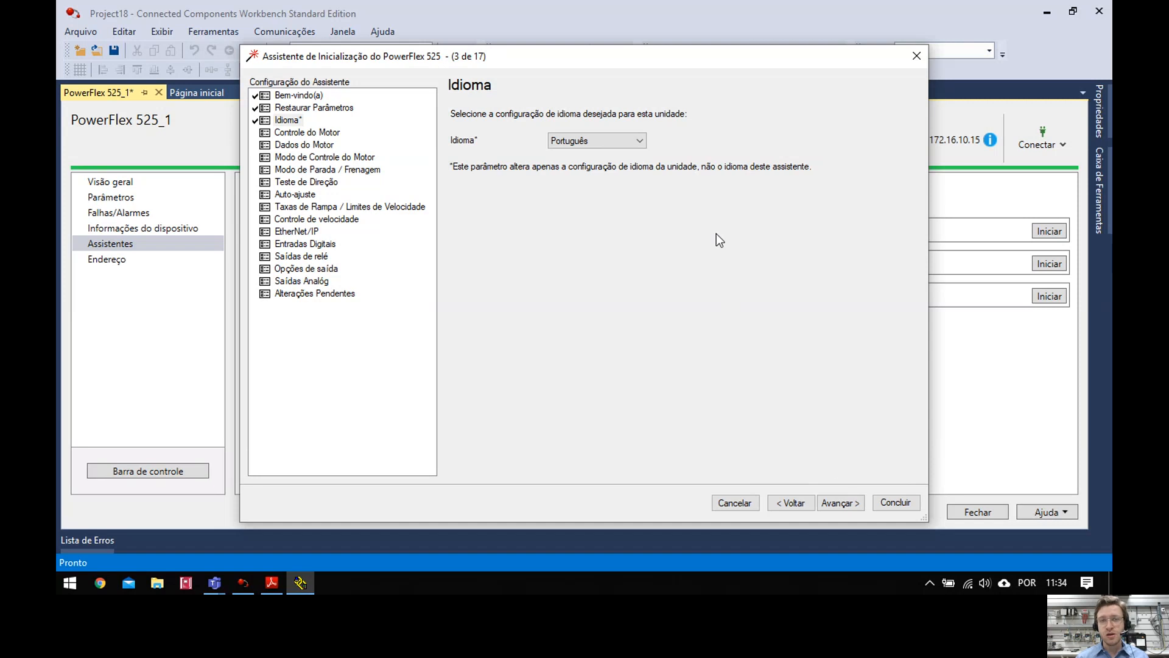
left_click(845, 510)
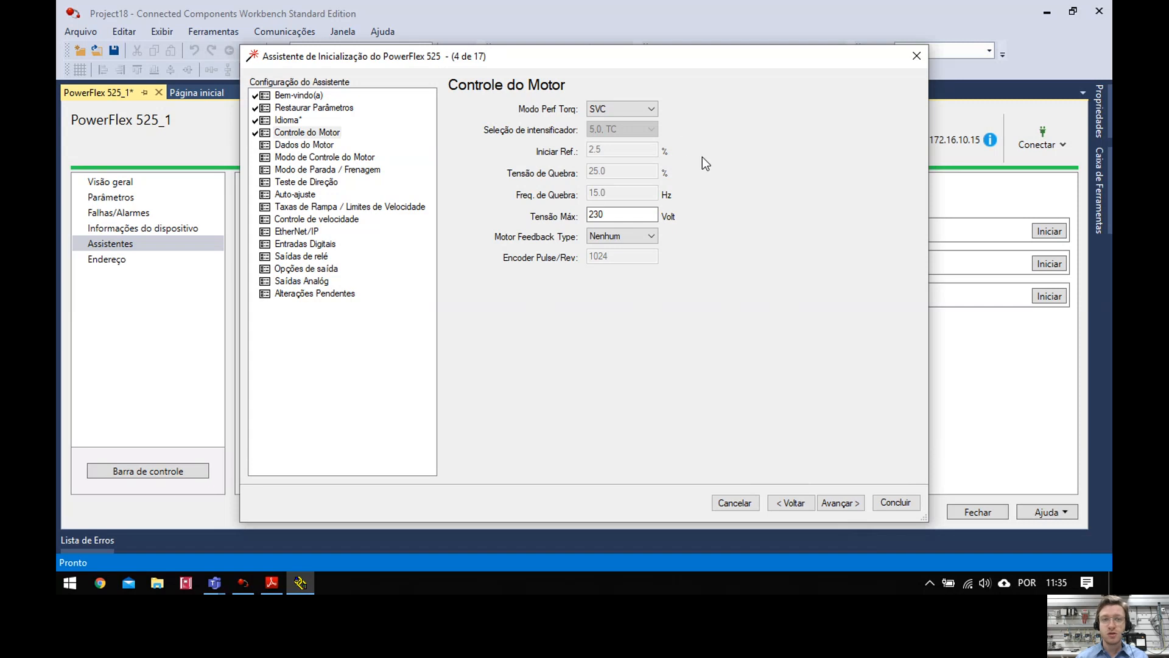
Set Tensão Máx to 220 V, keeping SVC torque mode and Nenhum as motor feedback type, and advance to Dados do Motor.
left_click(648, 109)
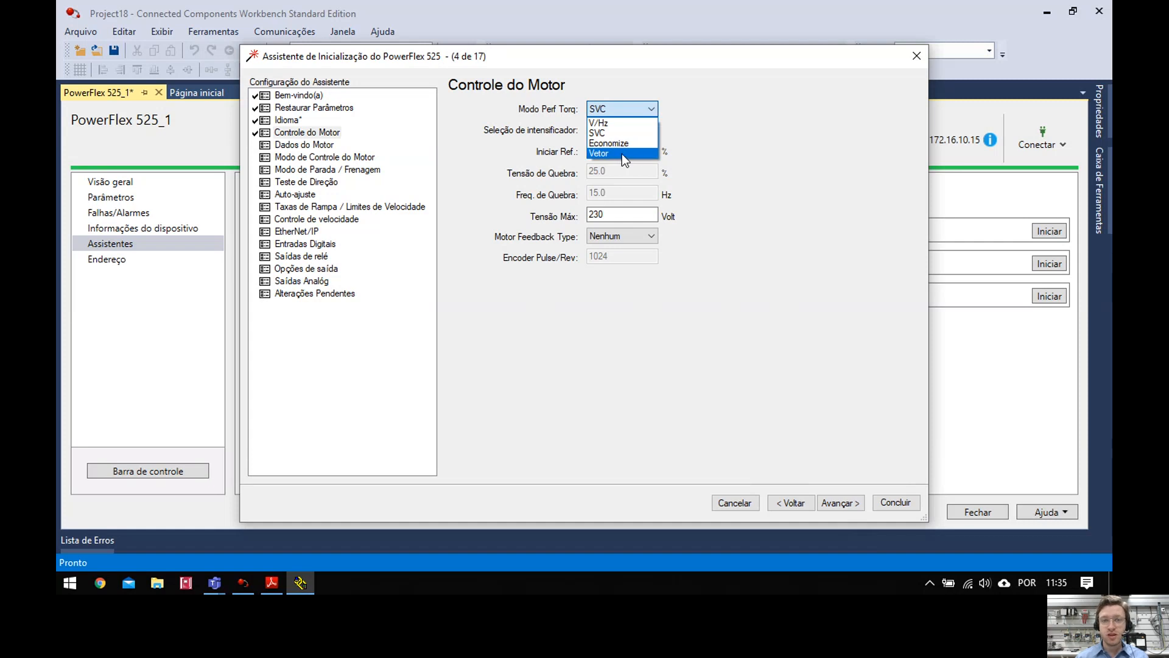
left_click(807, 157)
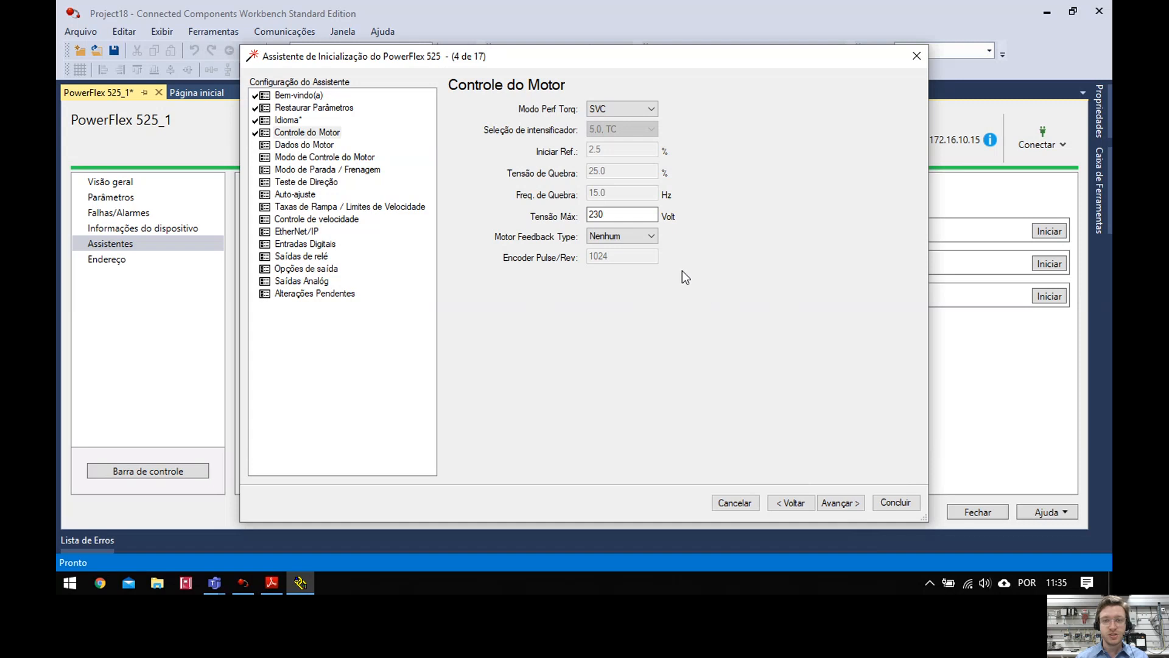
left_click(615, 219)
double_click(614, 219)
type("220")
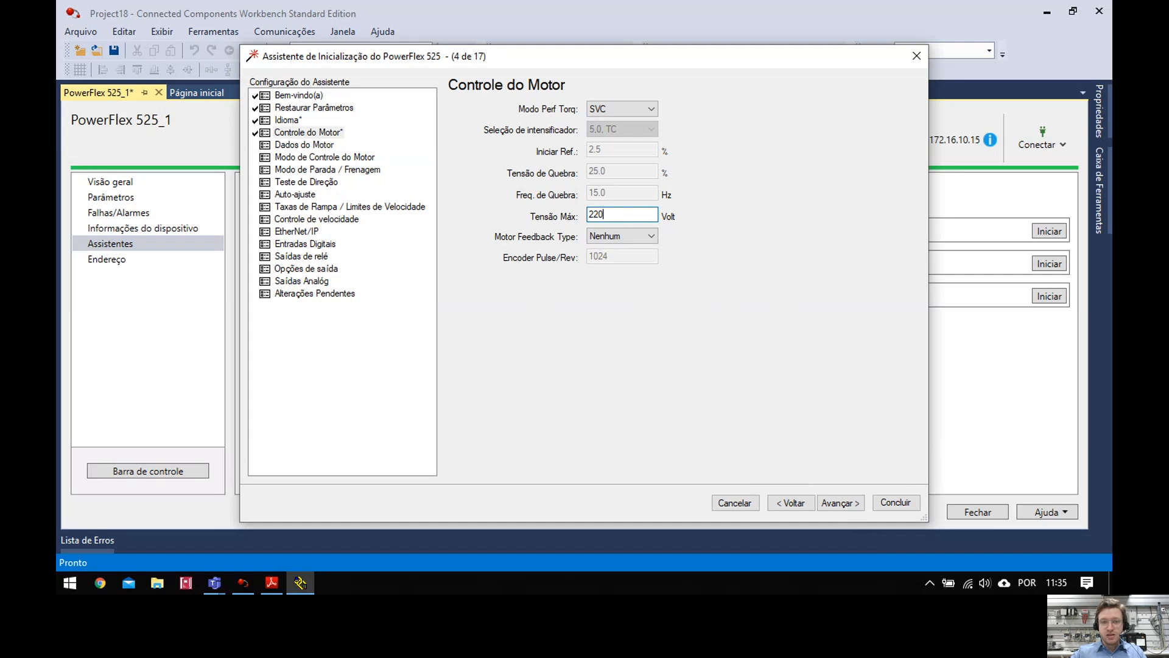
left_click(651, 236)
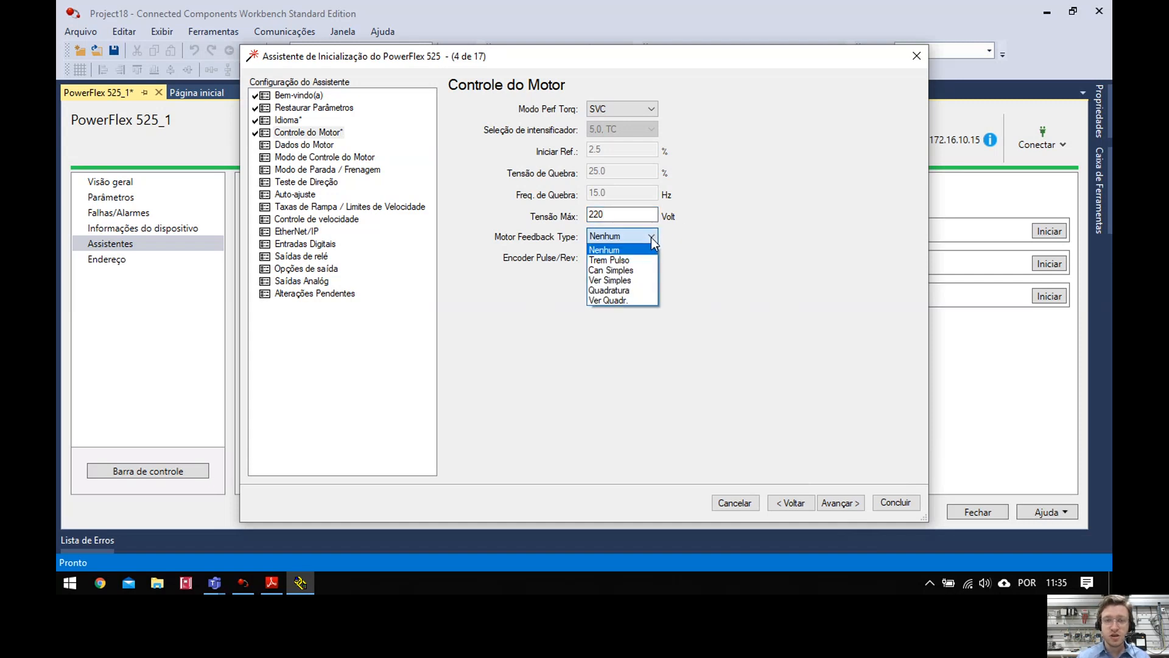
left_click(610, 248)
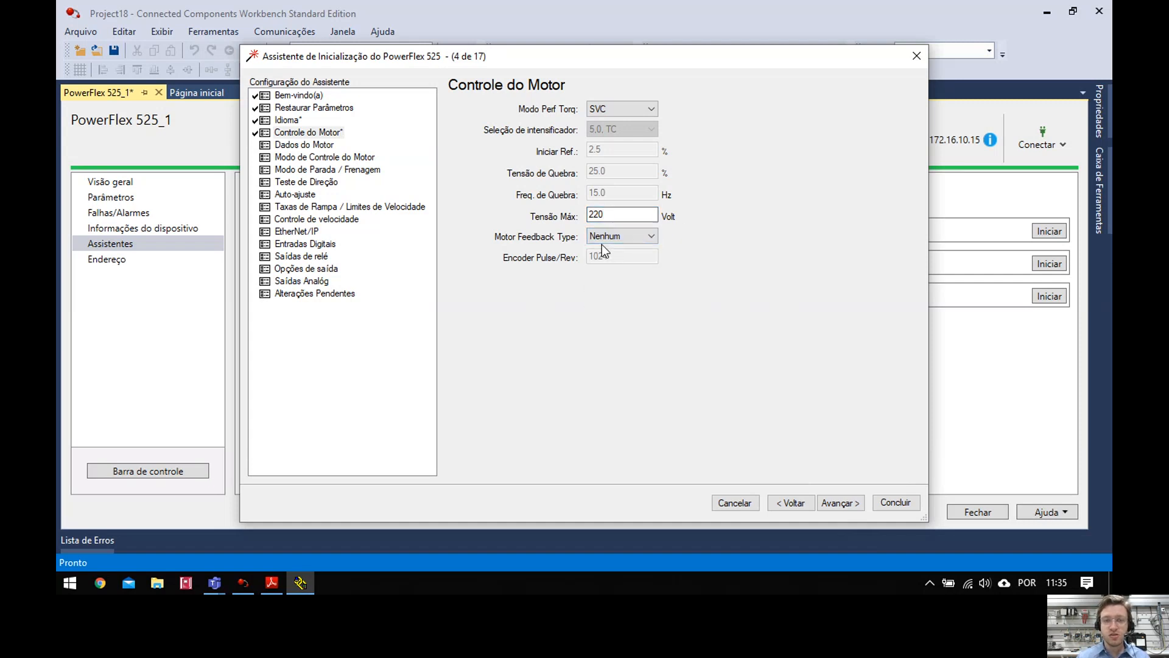
left_click(840, 503)
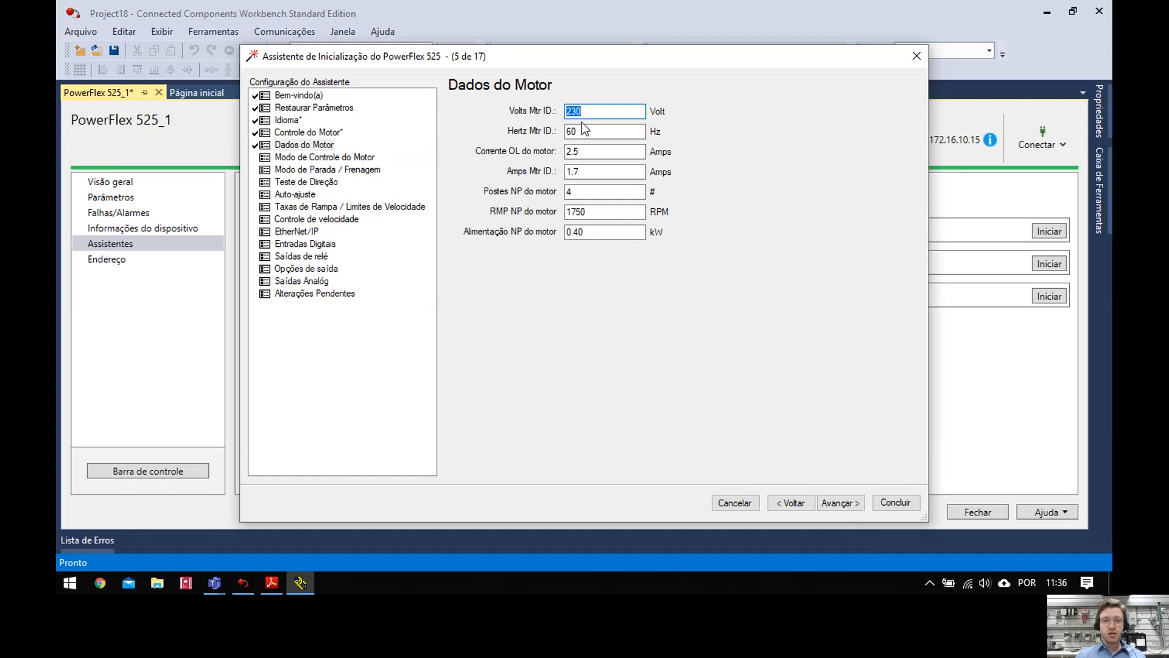
Set the motor's nameplate voltage to 220 V, overload current to 0.23 A and nameplate current to 0.2 A.
type("220")
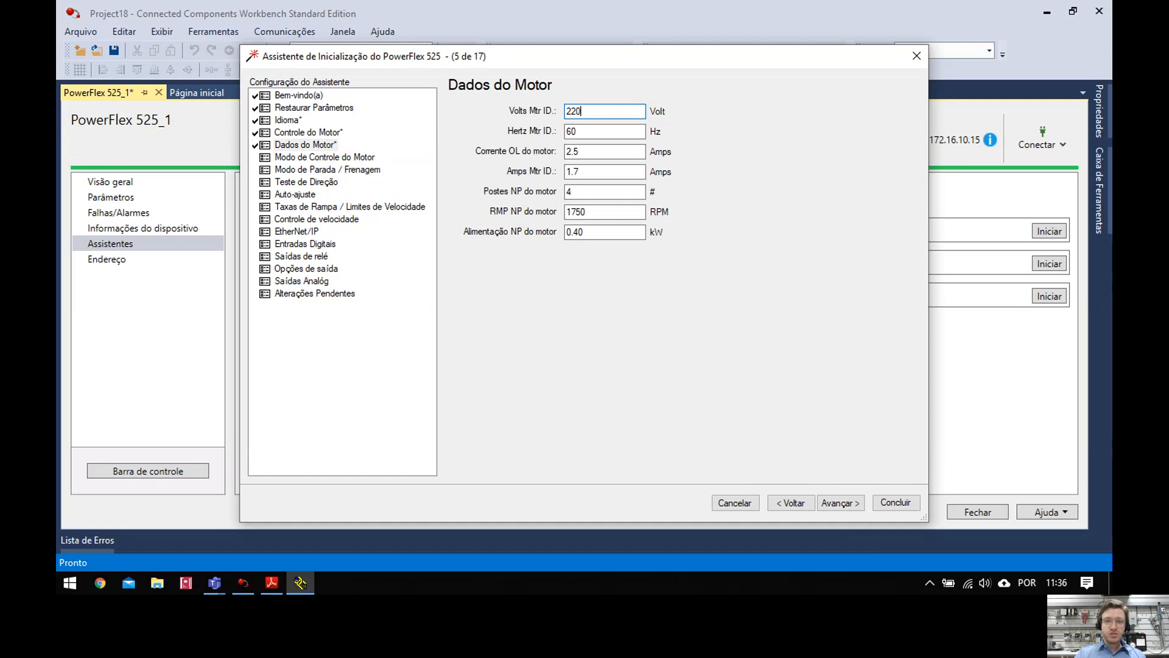
key("Tab")
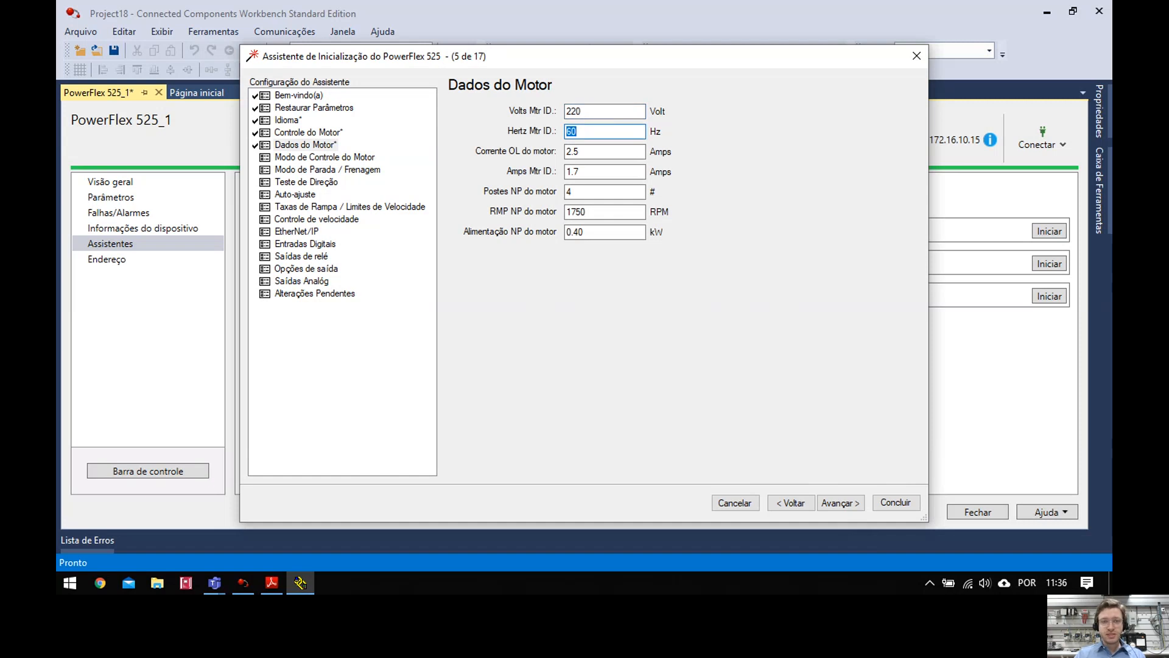
key("Tab")
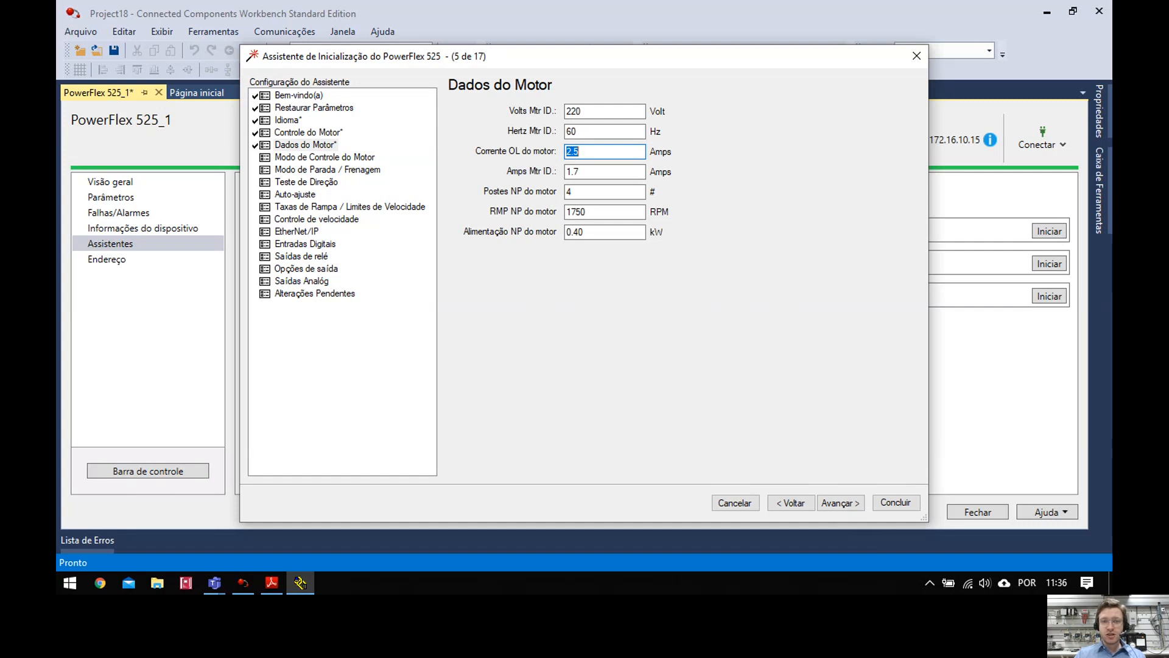
type("0")
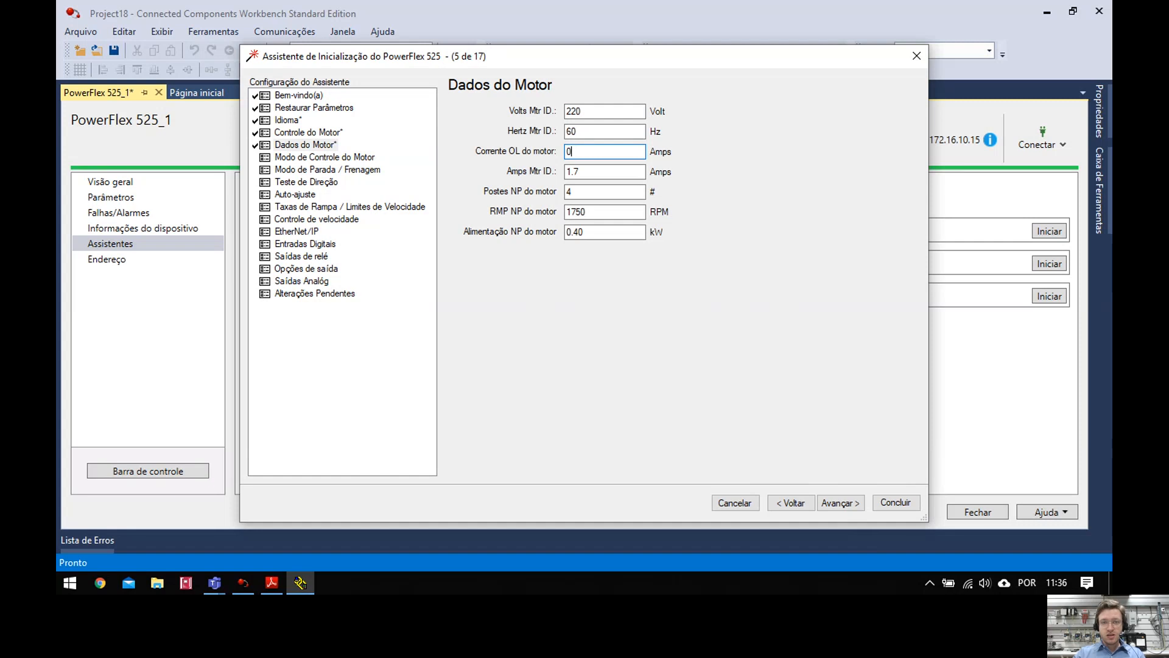
type(".23")
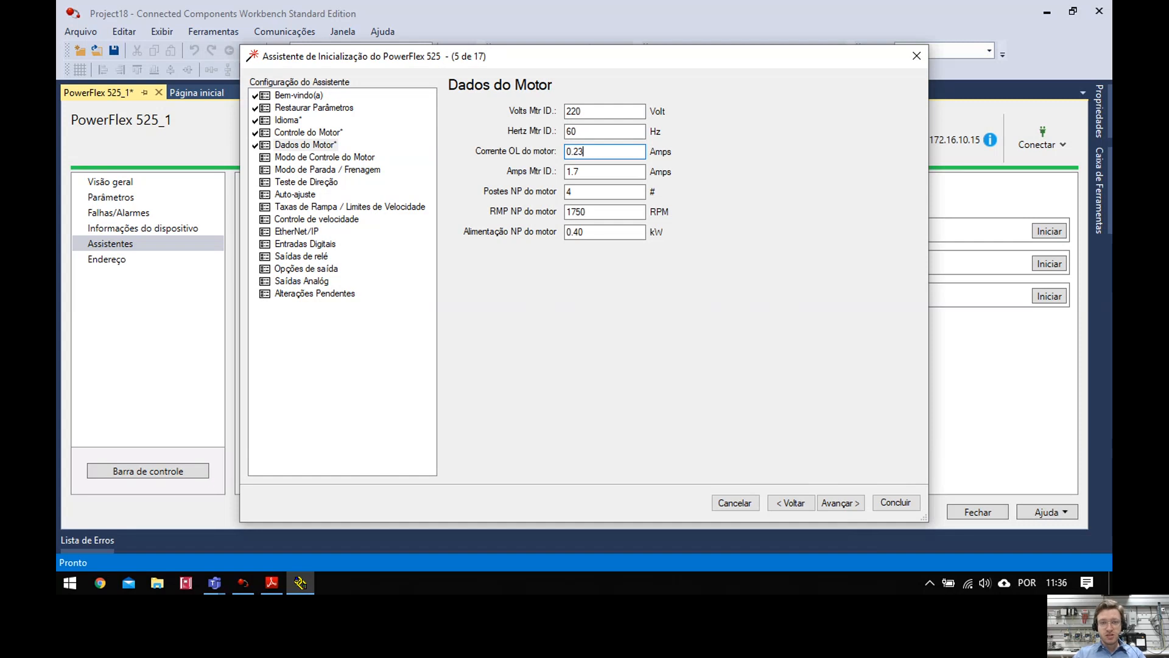
key("Tab")
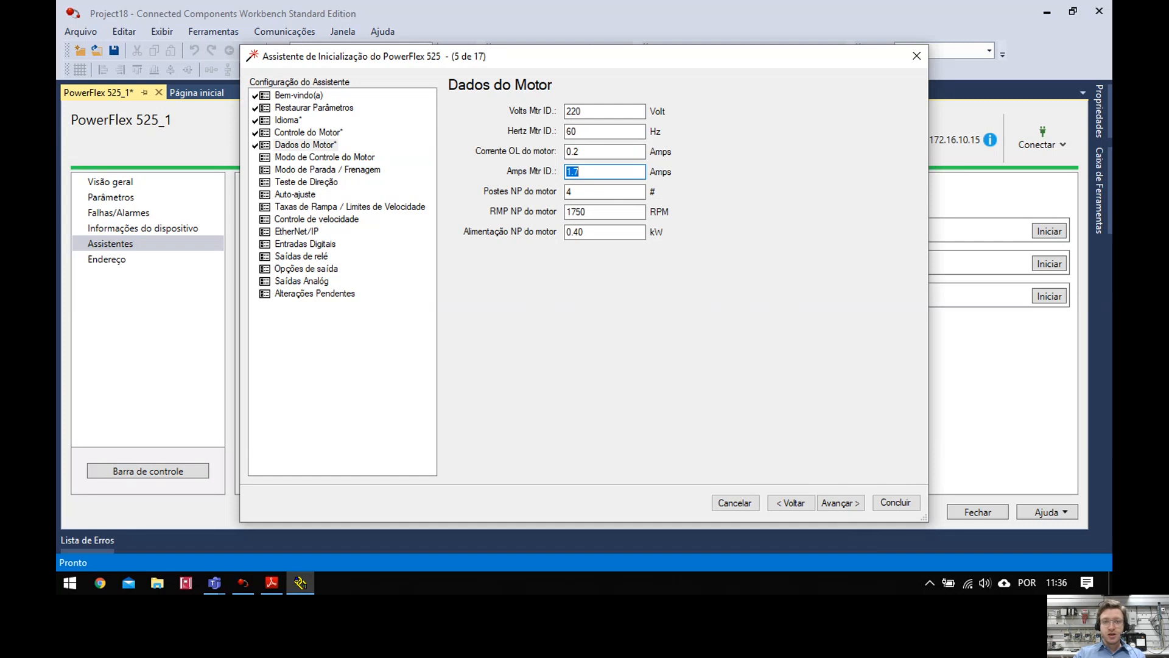
type("0.21")
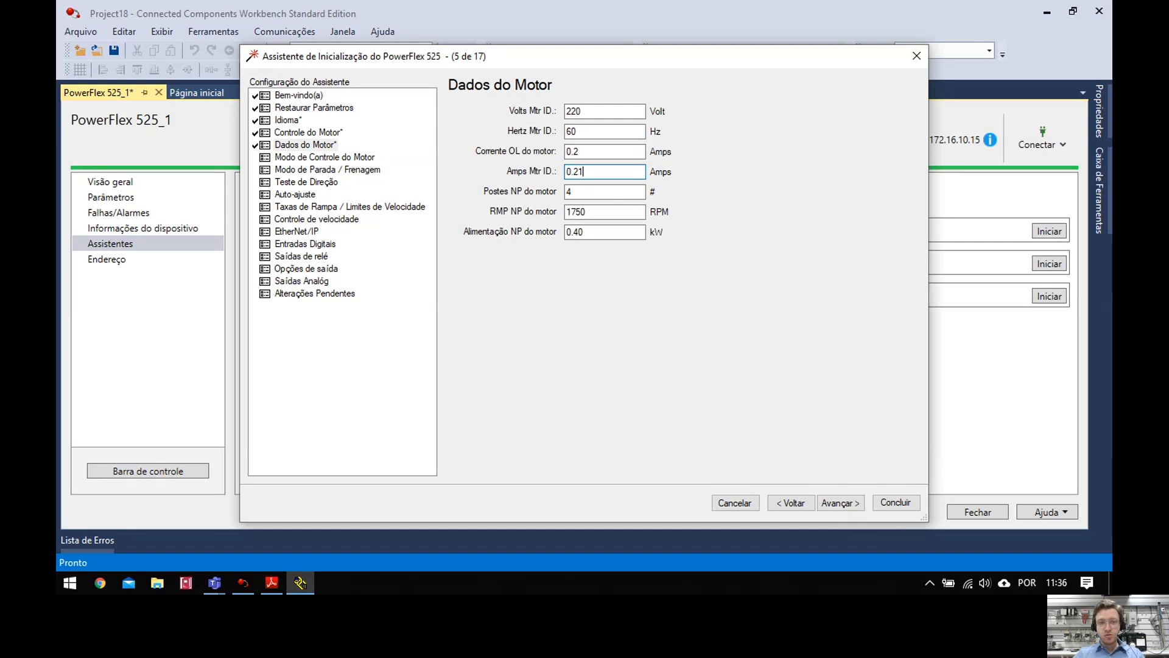
key("BackSpace")
key("Tab")
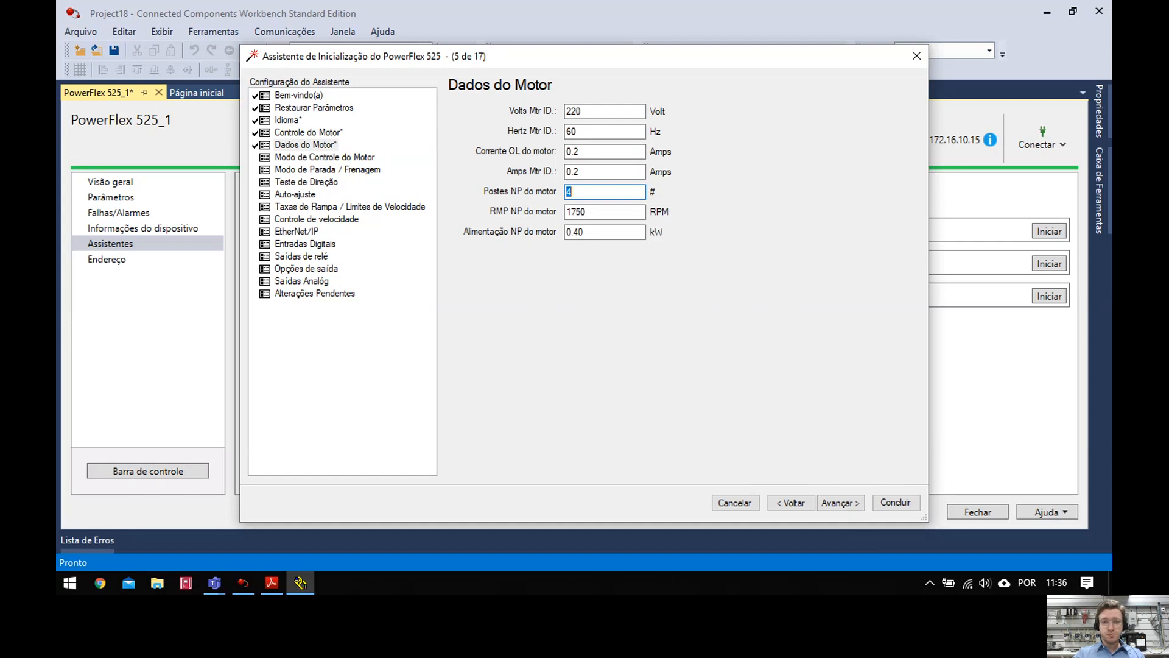
Set the motor's nameplate speed to 1600 RPM and power to 0.025 kW, and advance to Modo de Controle do Motor.
key("Tab")
type("160")
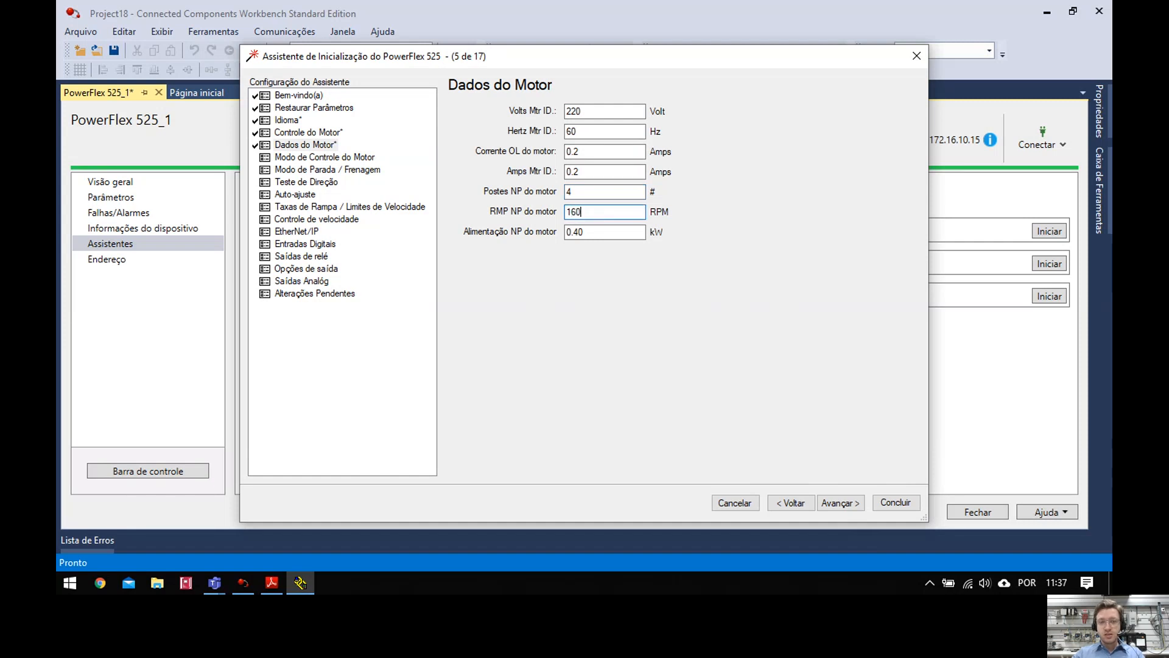
type("0")
key("Tab")
type("0")
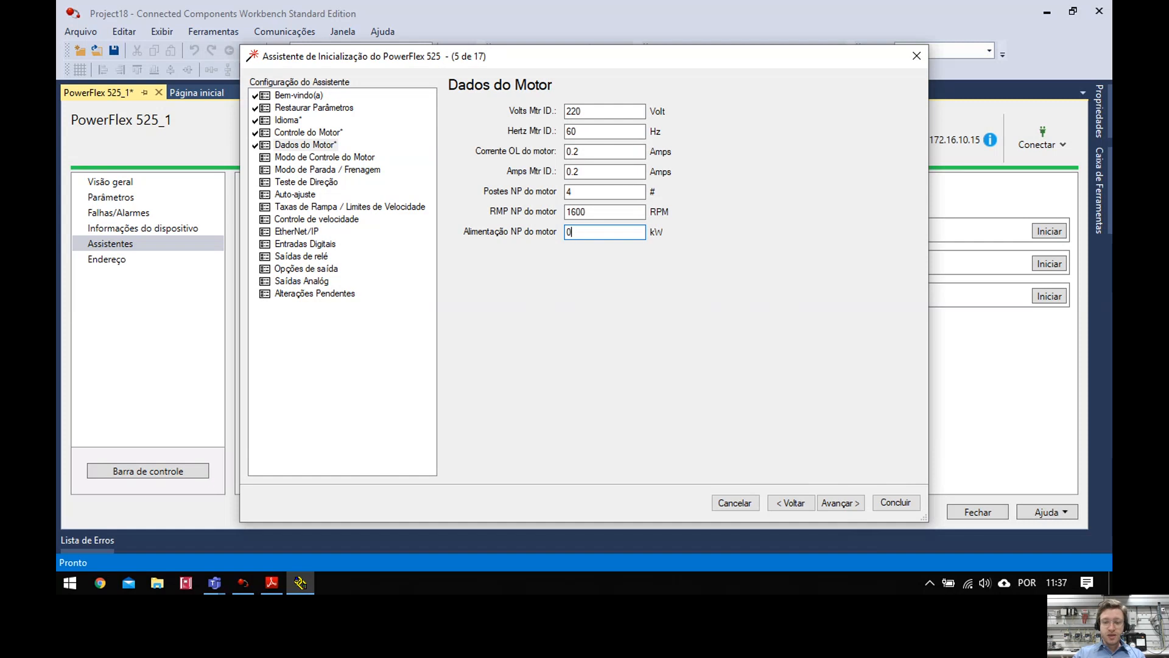
type(".0")
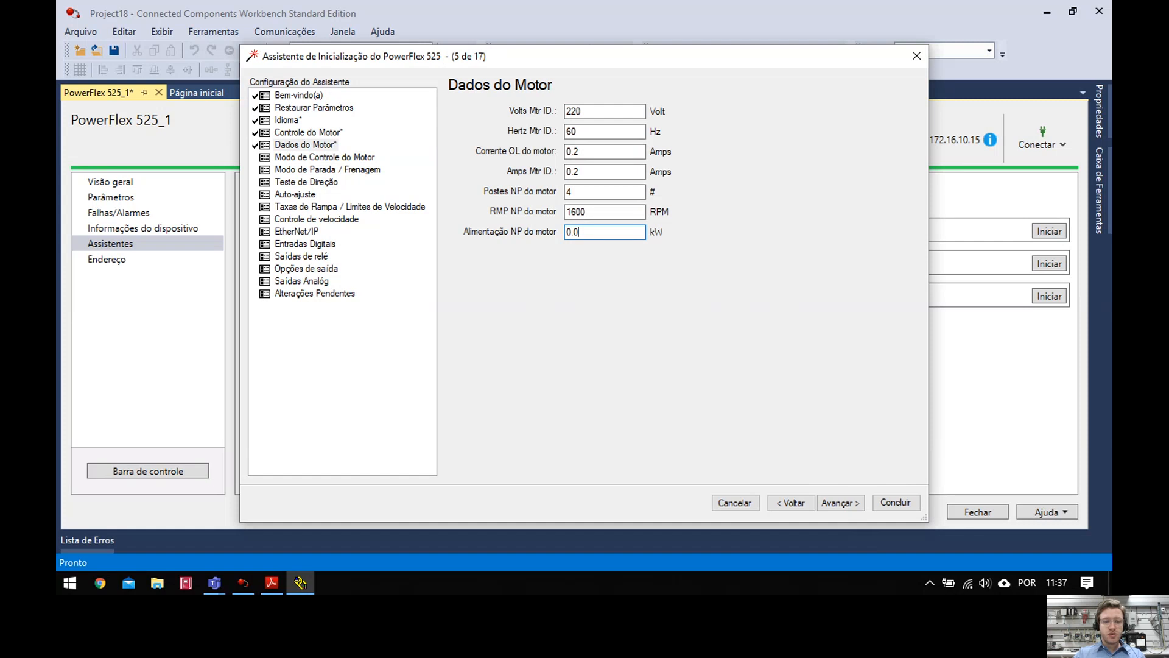
type("25")
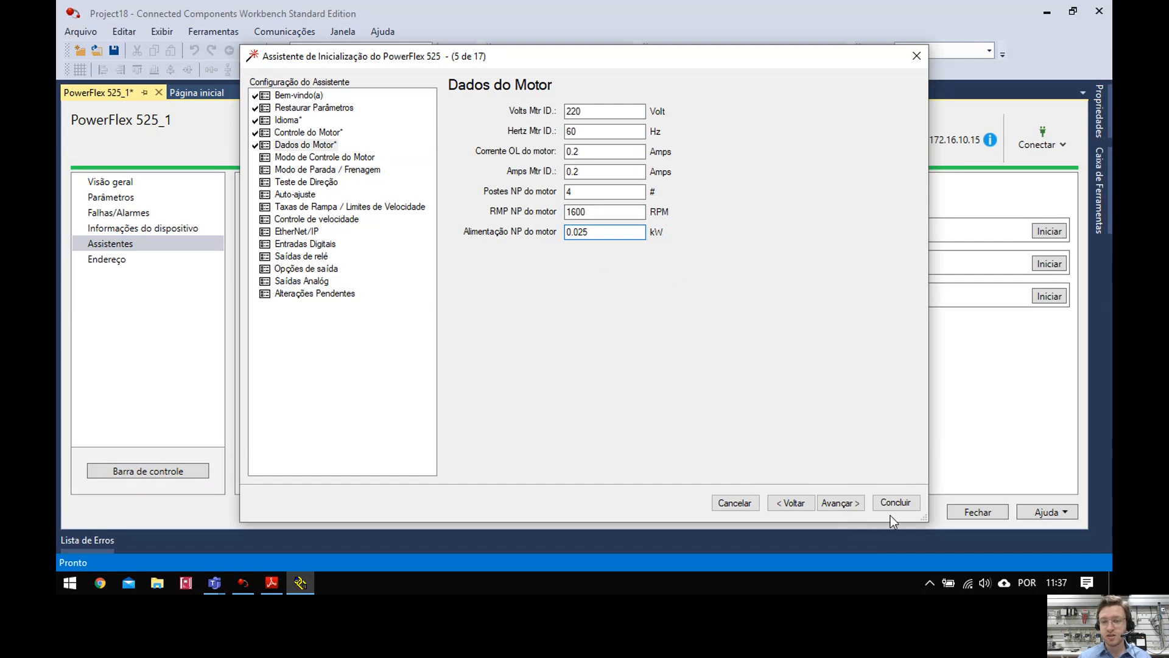
left_click(834, 503)
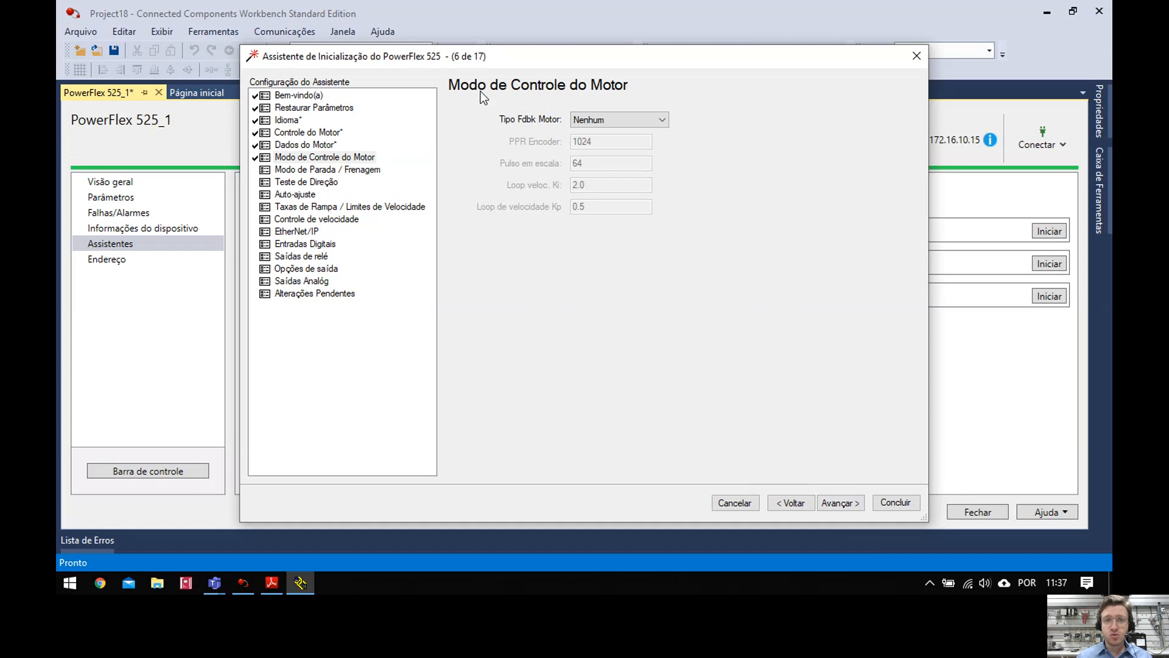
Choose Nenhum as the Tipo Fdbk Motor and advance to the Modo de Parada / Tipo de Frenagem page.
left_click(643, 118)
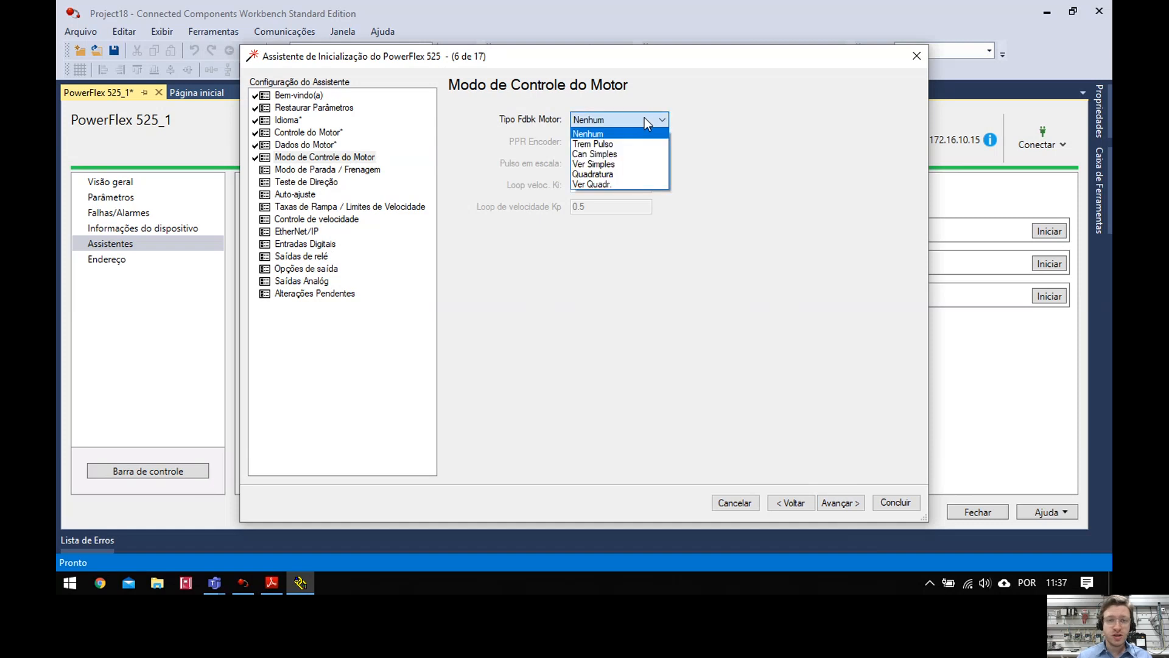
left_click(609, 134)
left_click(841, 501)
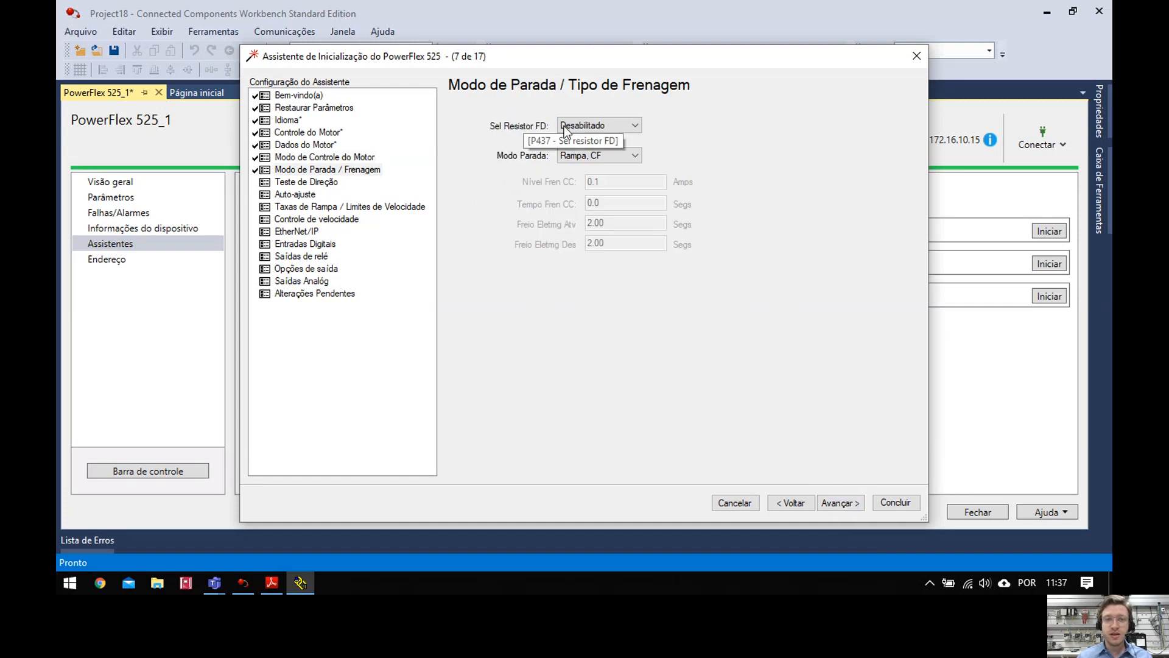
Review the Sel Resistor FD duty-cycle options and choose Desabilitado.
left_click(634, 128)
scroll(611, 192, "down", 4)
scroll(611, 192, "down", 10)
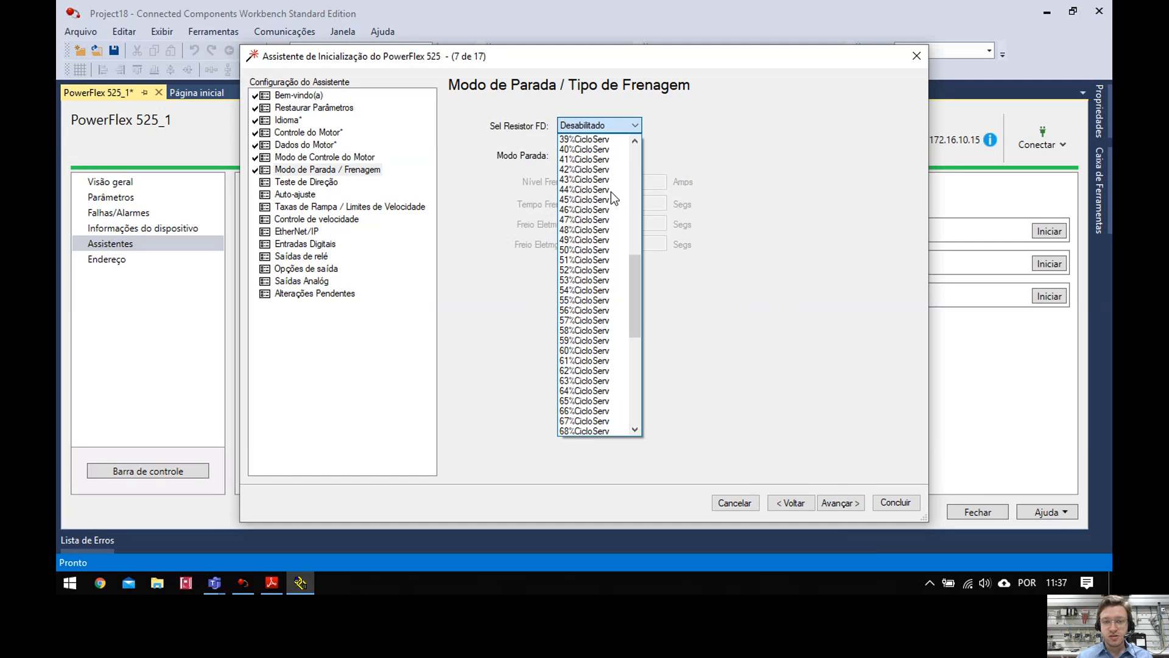
scroll(613, 326, "up", 5)
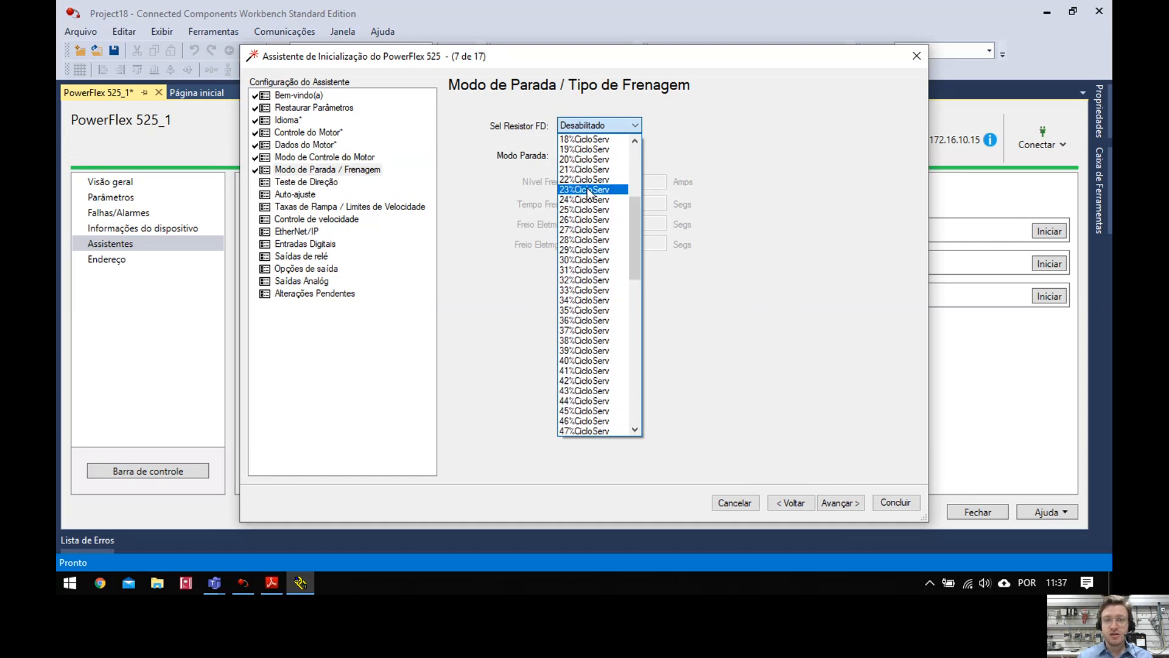
scroll(586, 207, "up", 7)
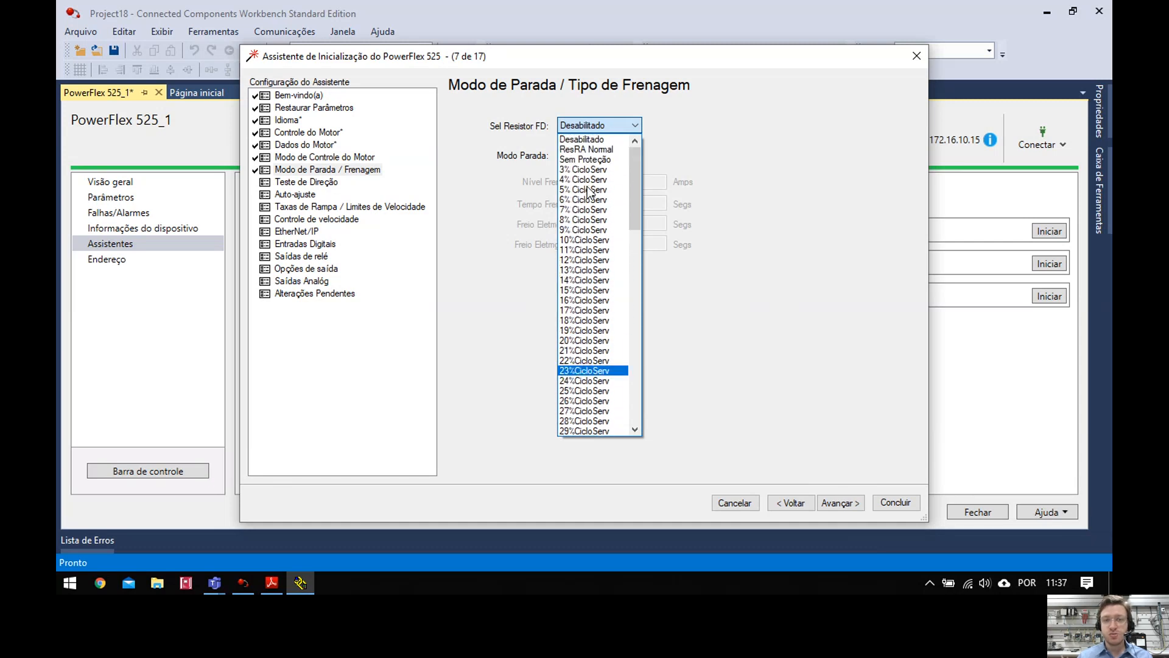
left_click(579, 140)
Review the Modo Parada options, choose Rampa, CF, and advance to the Teste de Direção page.
left_click(608, 159)
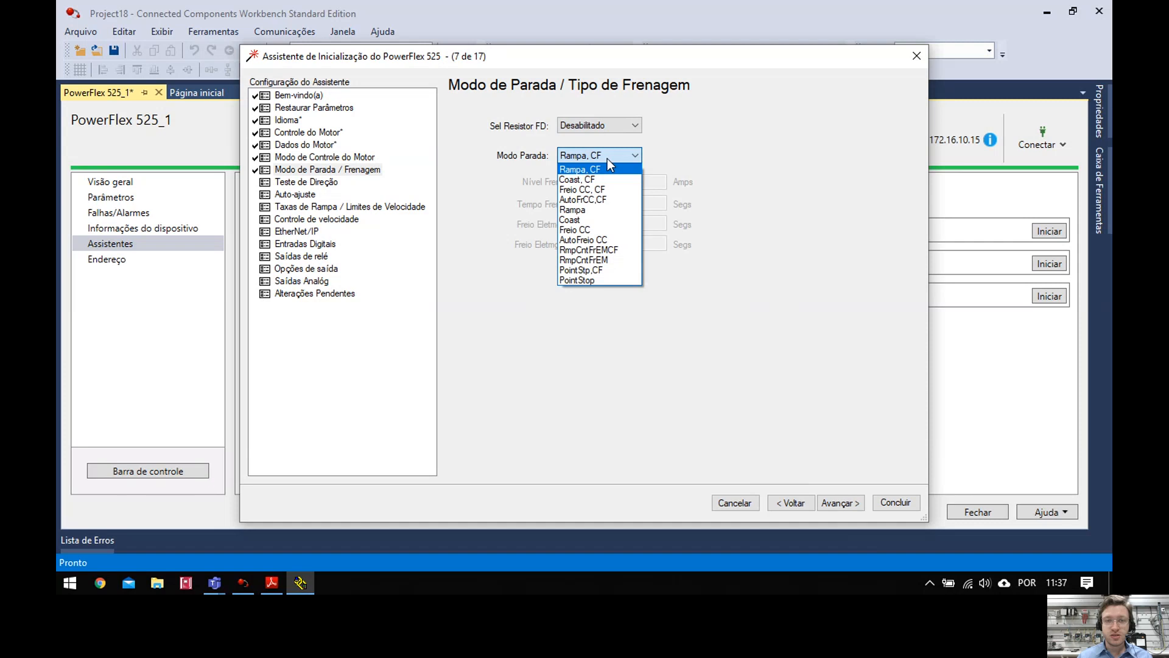
left_click(608, 158)
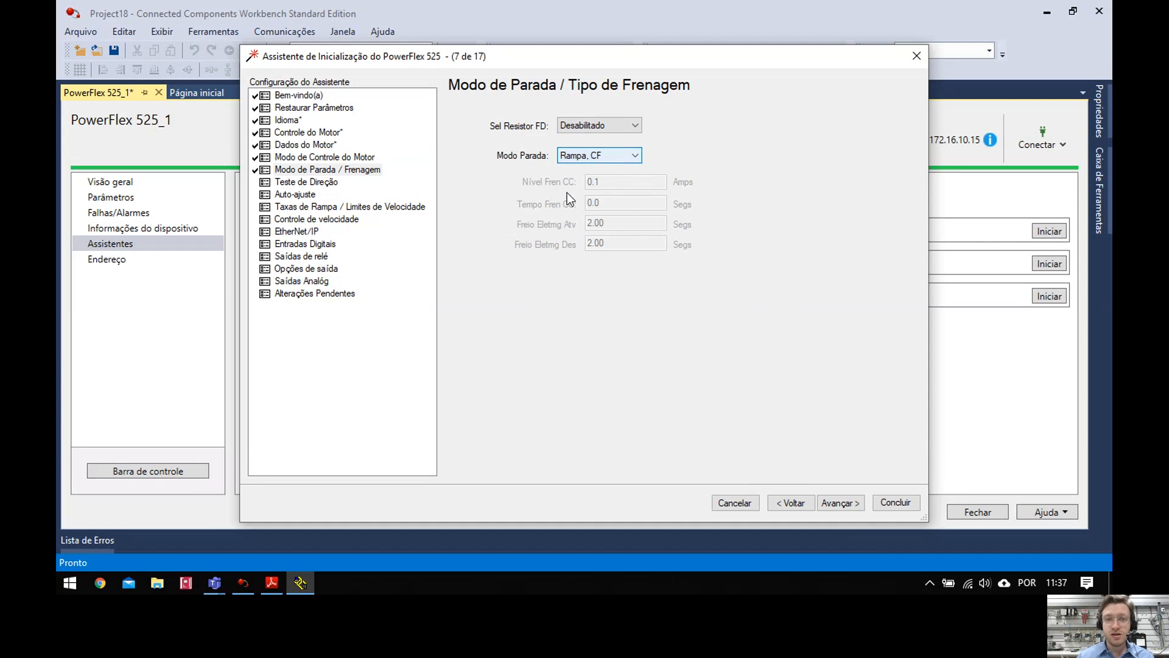
left_click(633, 154)
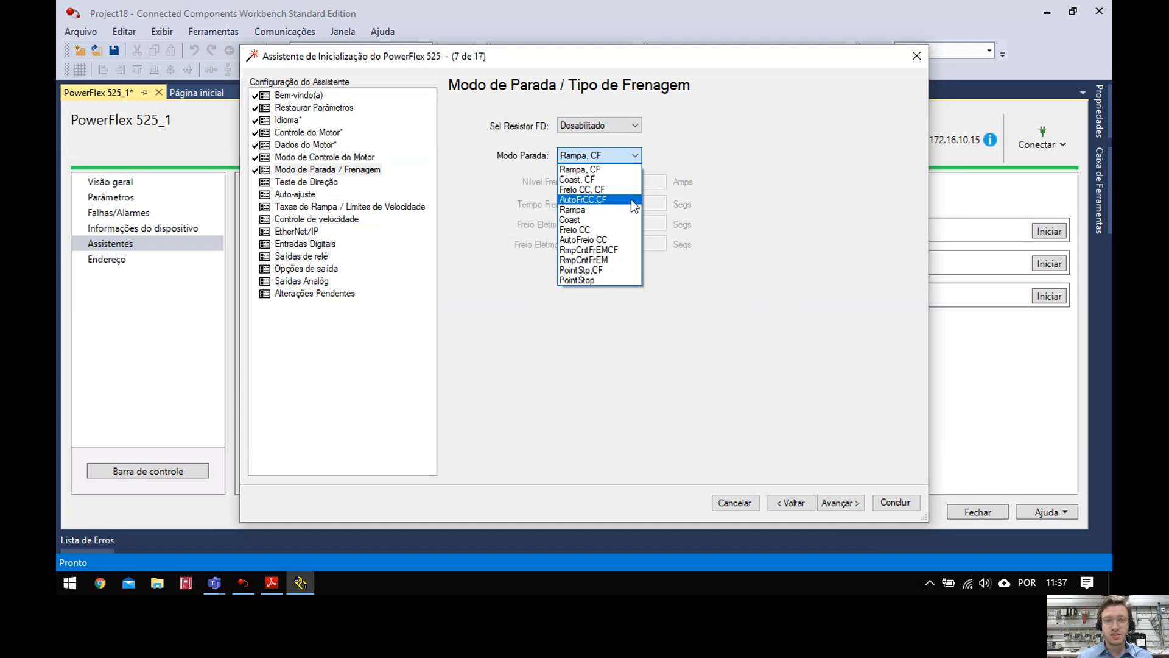
left_click(593, 169)
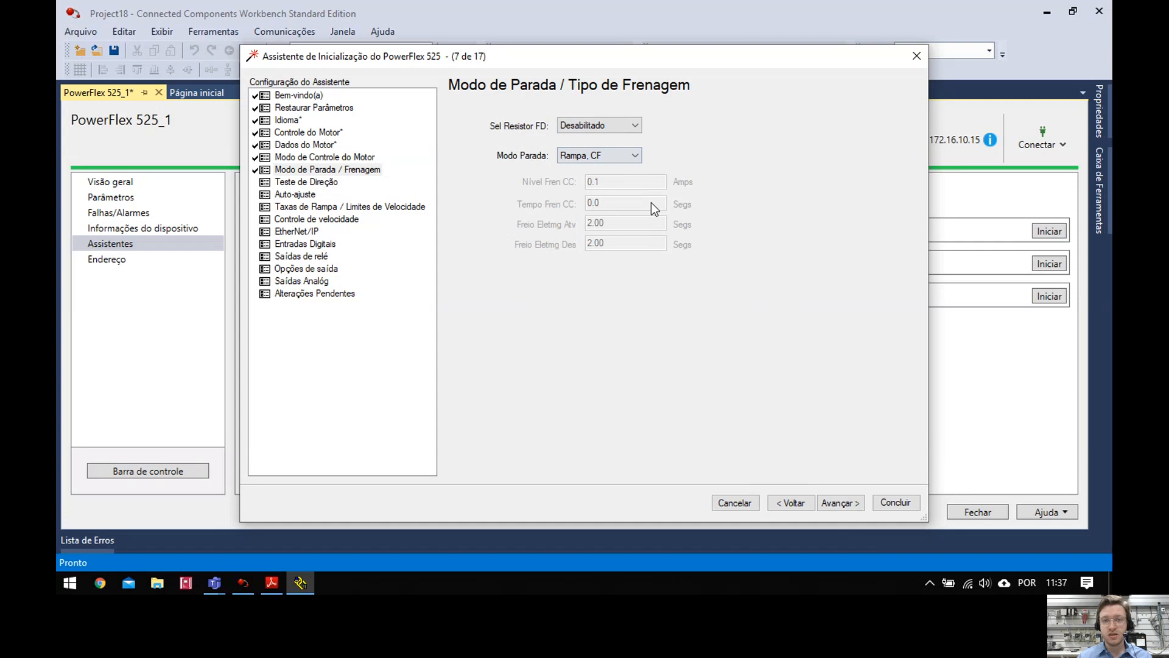
left_click(838, 503)
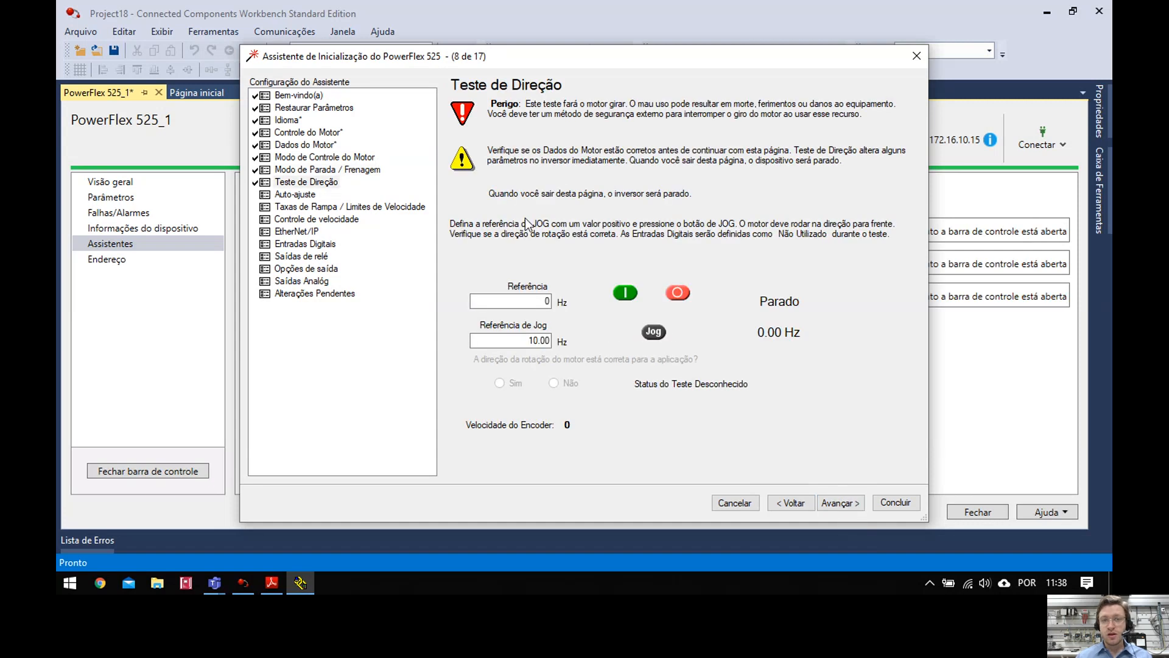
Set the direction test reference to 10 Hz and start the motor, accepting the change of the speed reference (parameter 47) to 15.
left_click(521, 300)
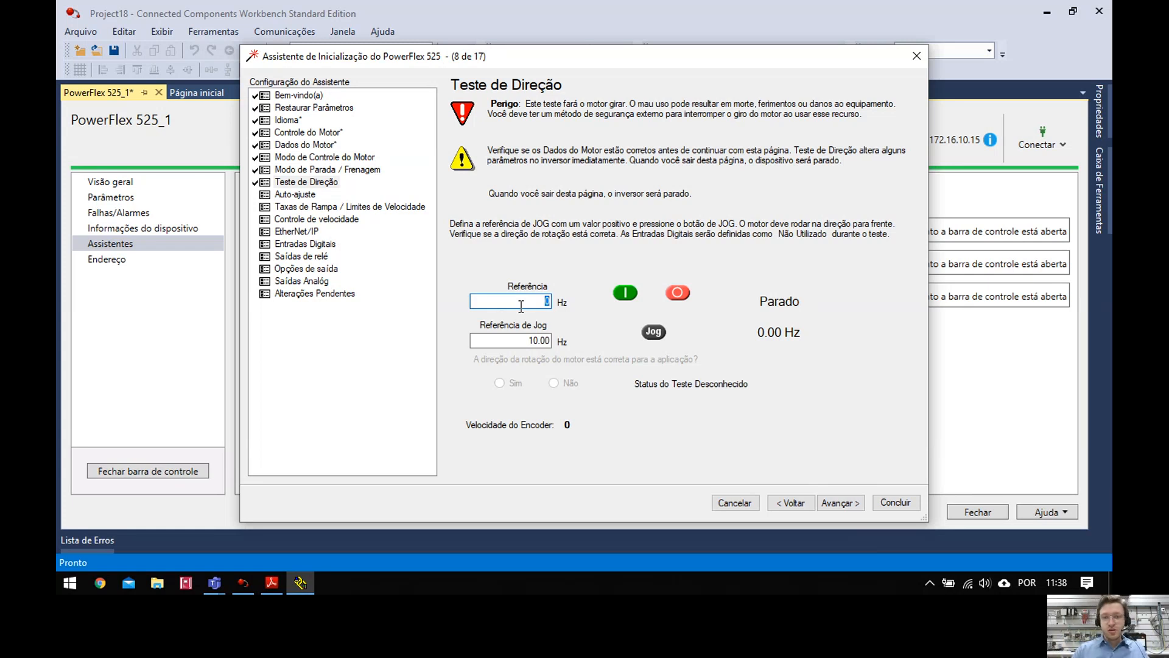
type("10")
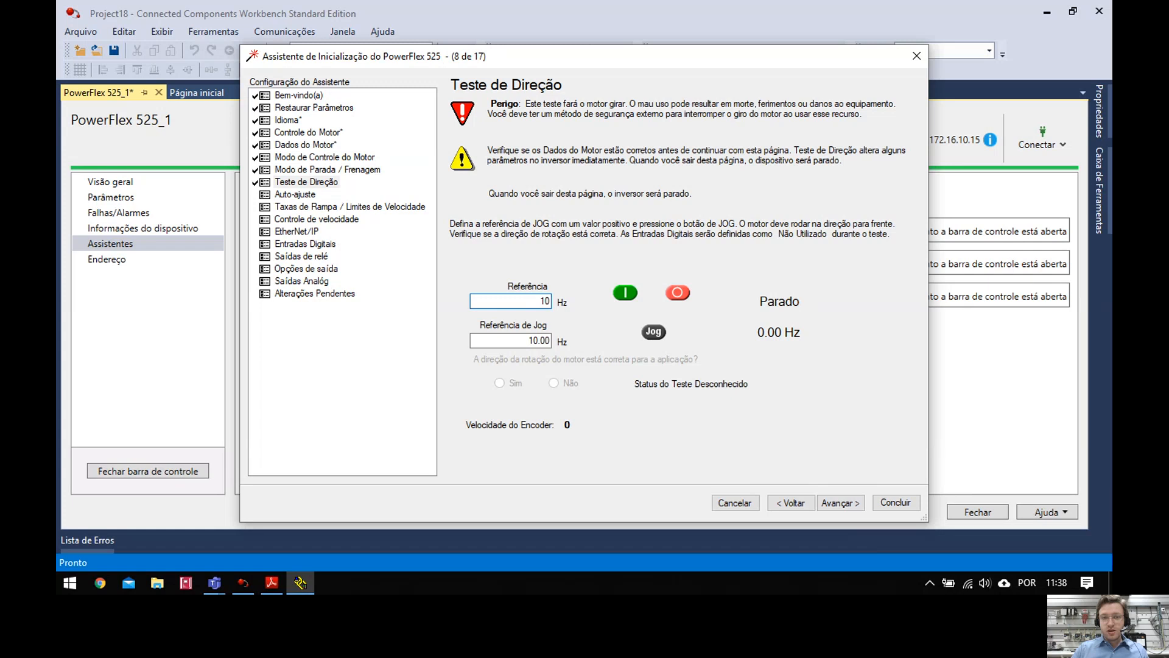
left_click(625, 296)
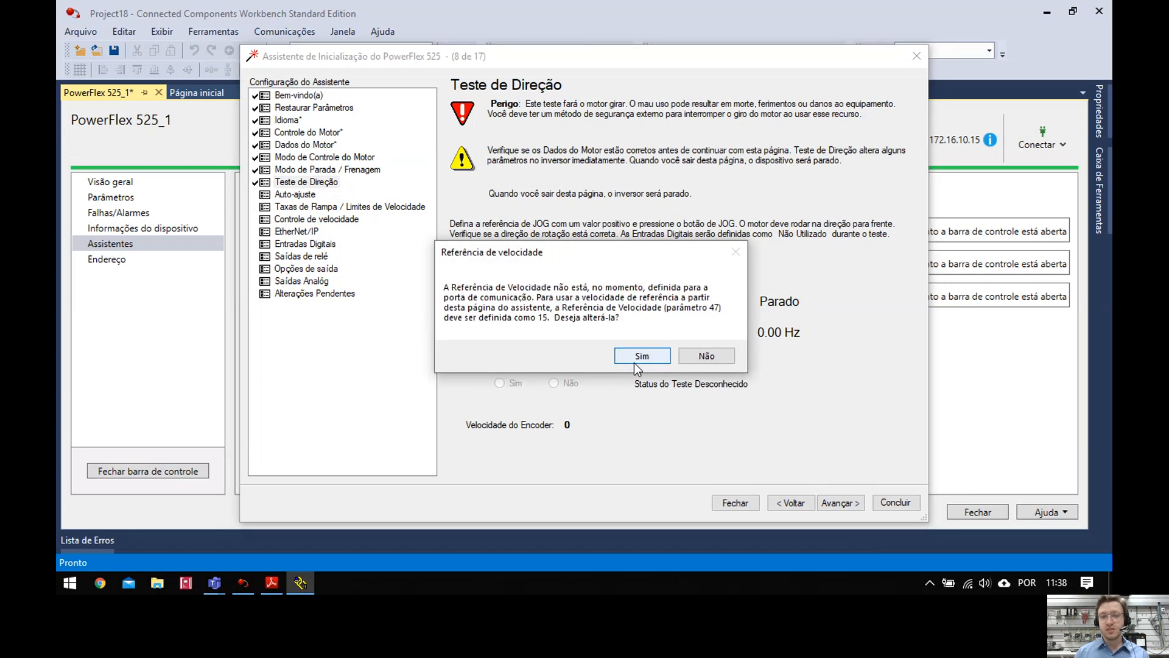
left_click(636, 359)
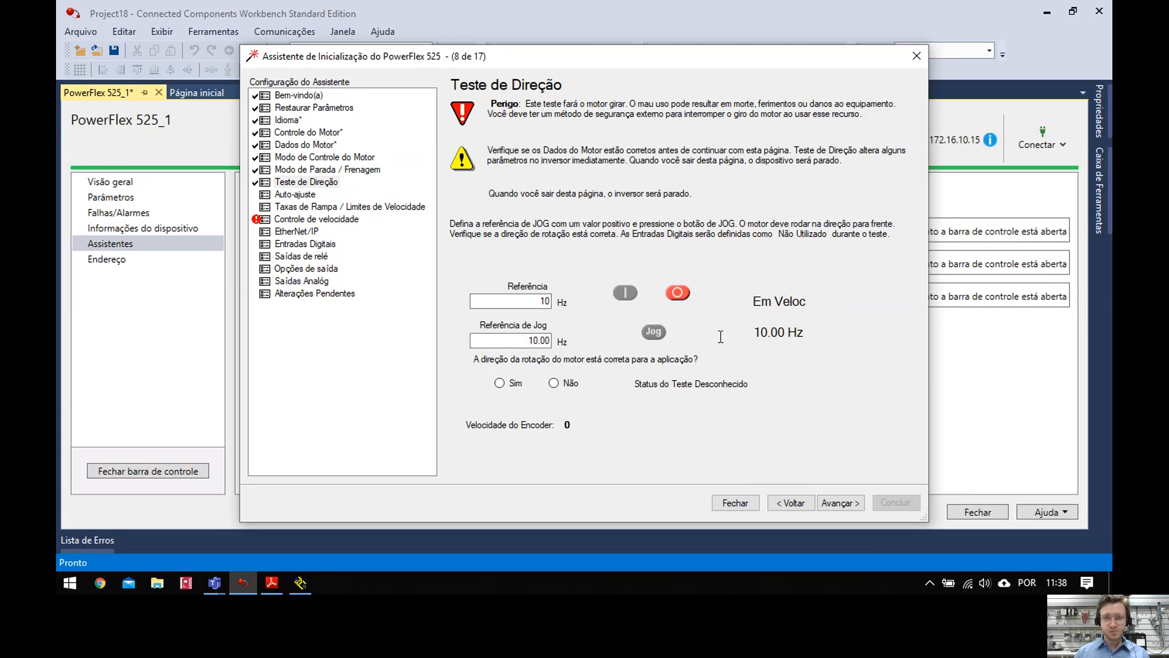
Confirm that the motor's rotation direction is correct, stop the motor, and advance to the Auto-ajuste page.
left_click(499, 383)
left_click(677, 293)
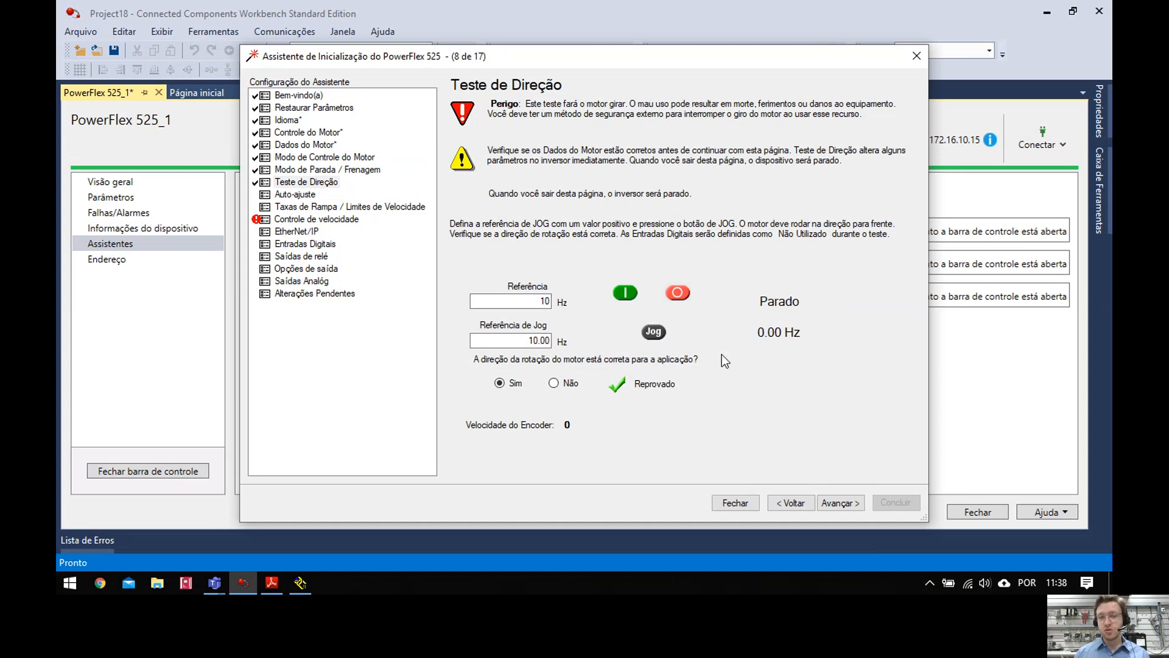
left_click(839, 502)
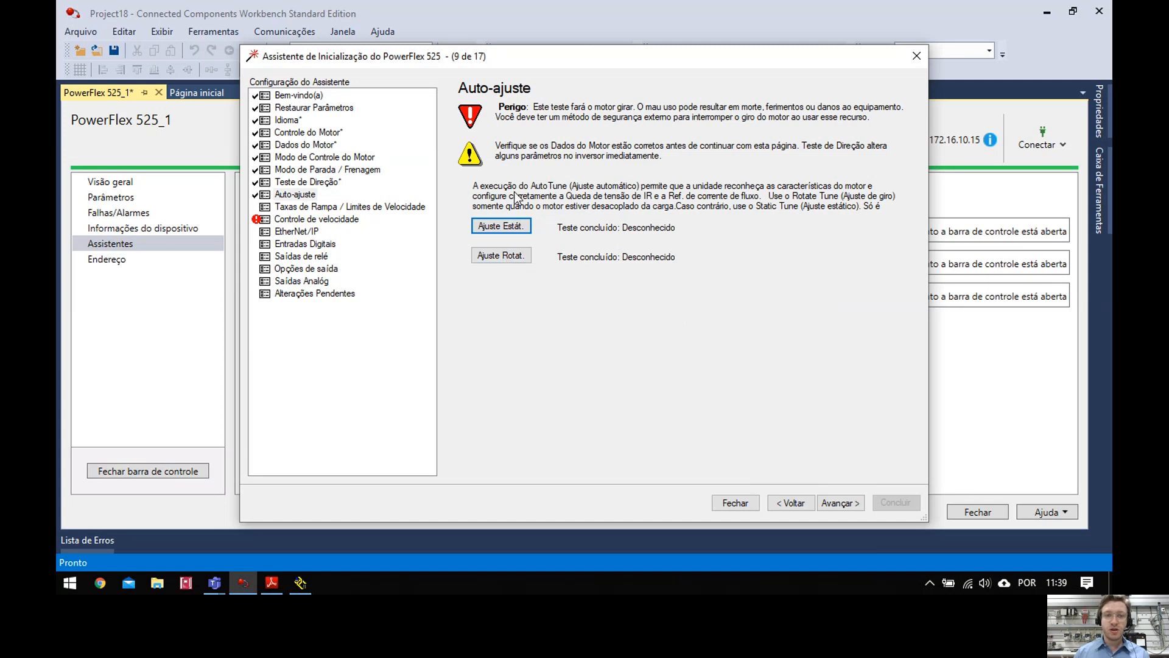
Run the static autotune (Ajuste Estát.) and advance to the Taxas de Rampa / Limites de Velocidade page.
left_click(516, 226)
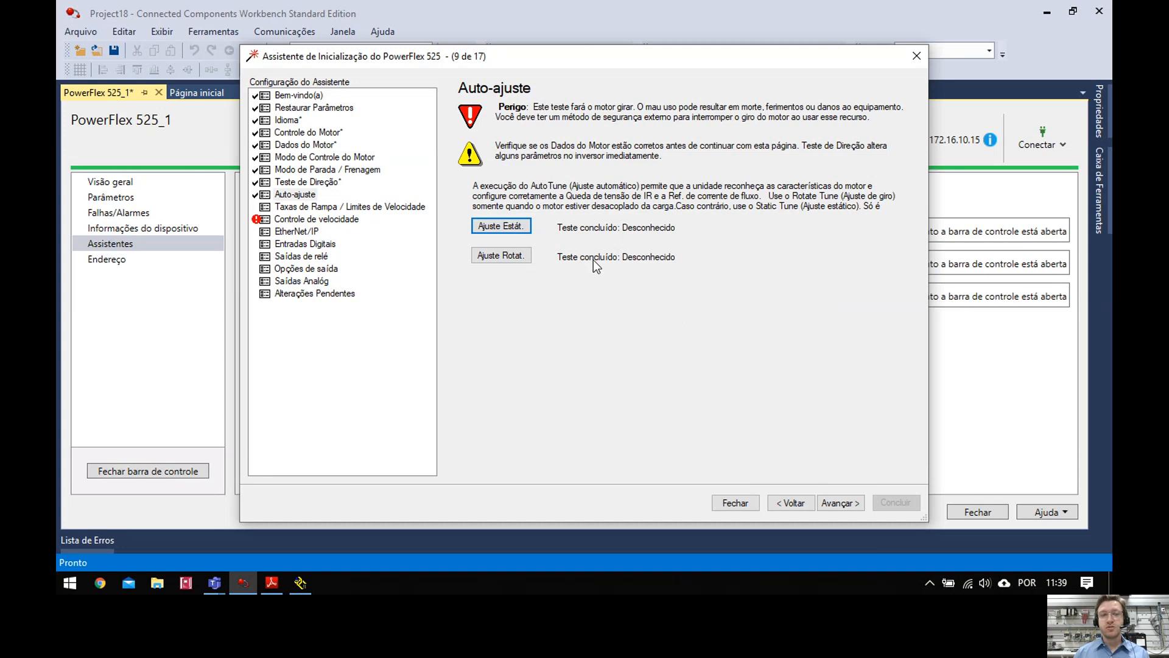
left_click(521, 227)
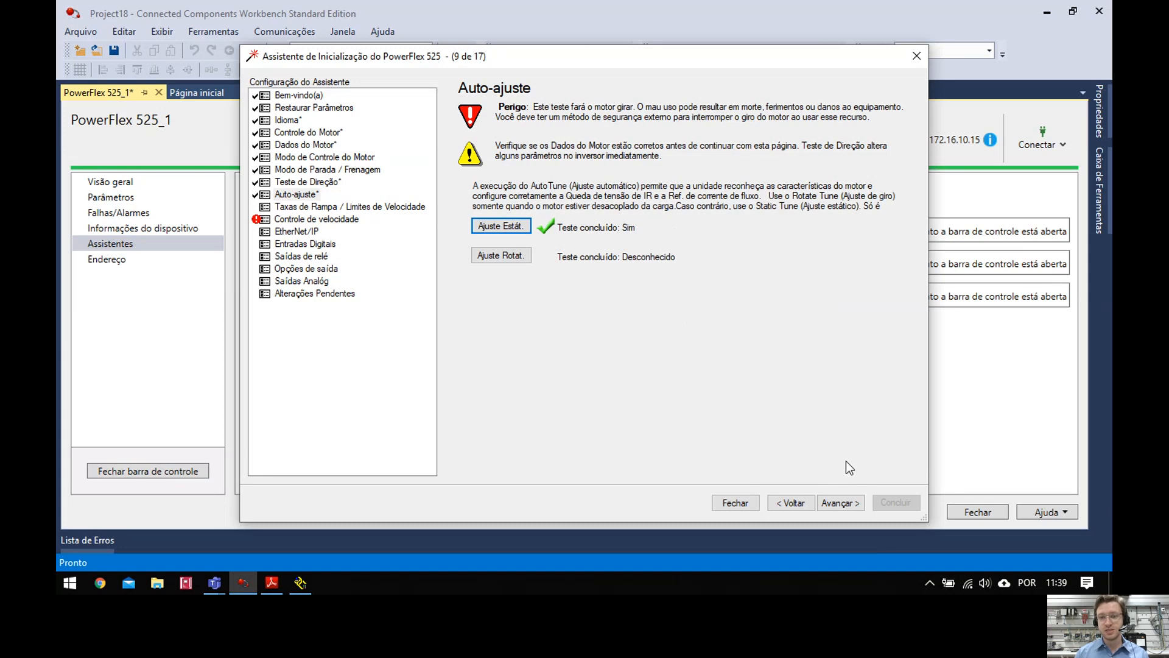
left_click(831, 504)
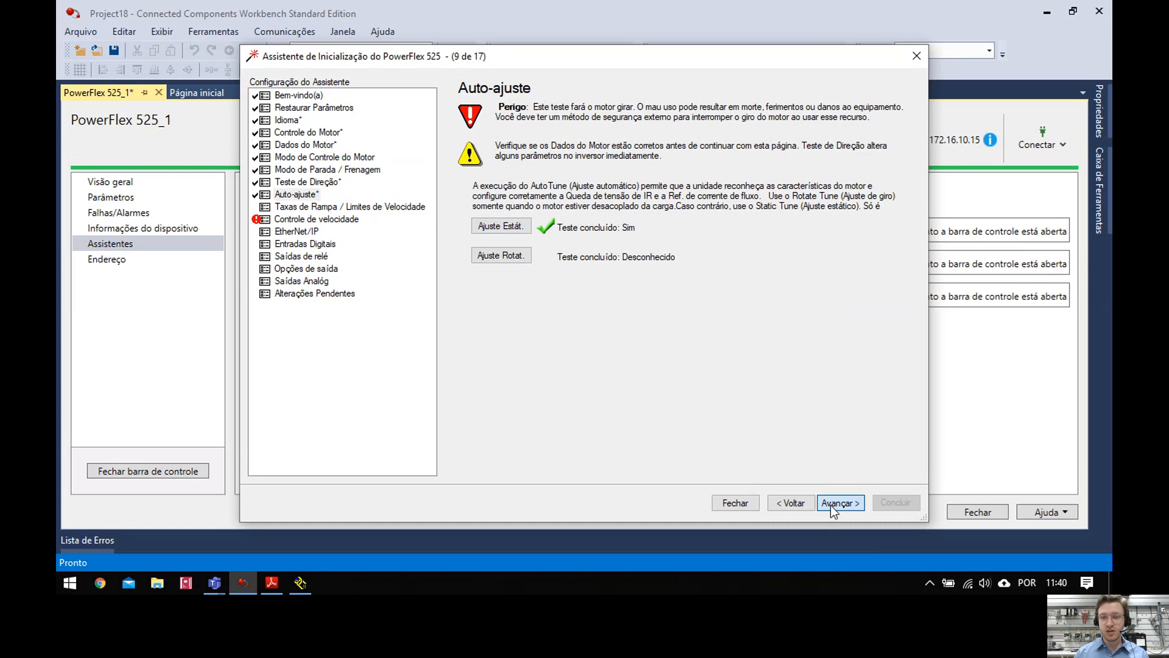
left_click(831, 505)
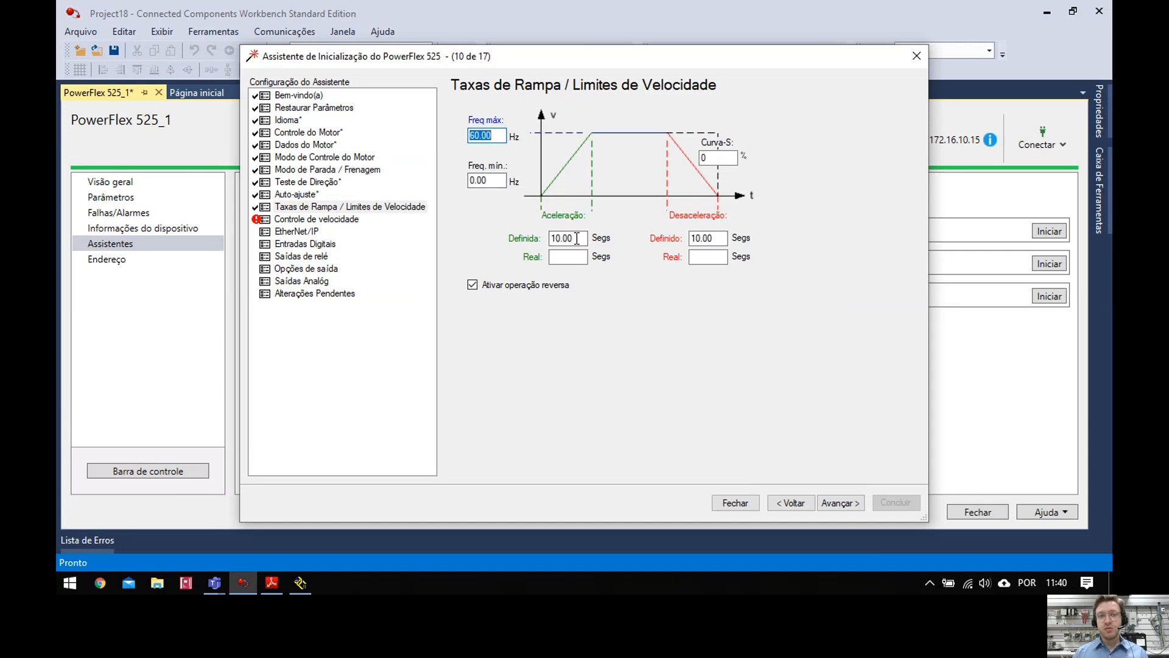
Set the defined deceleration time to 15.00 seconds.
left_click(695, 238)
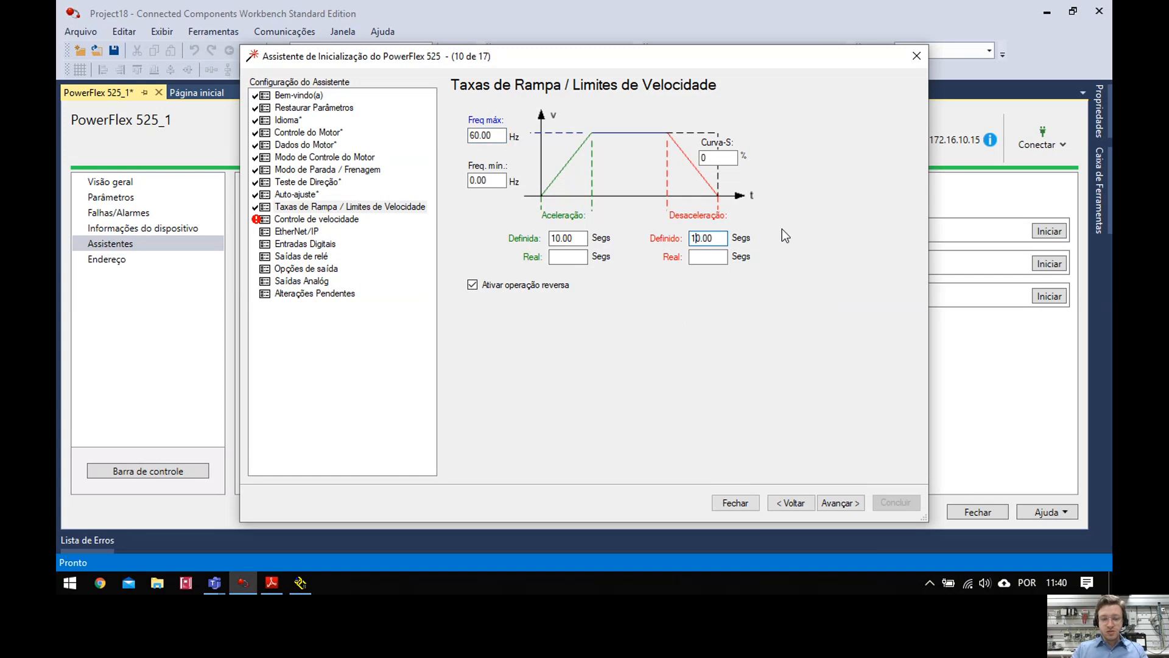
type("5")
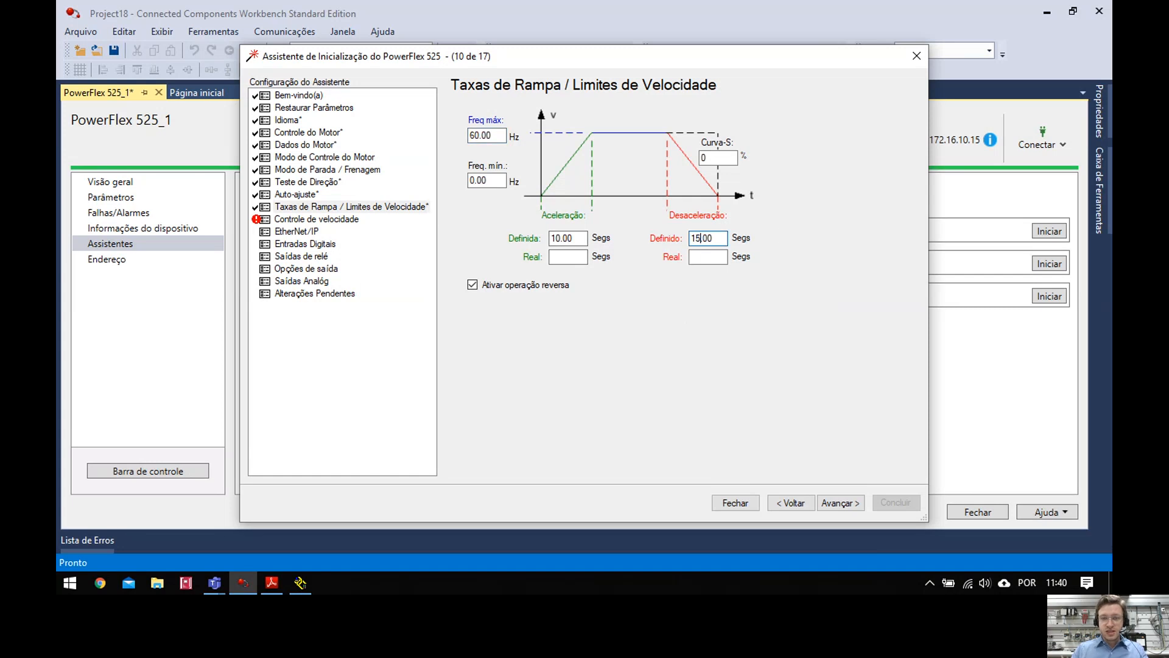
Try Curva-S values of 10% and 50% on the ramp profile, and return it to 0%.
left_click(717, 156)
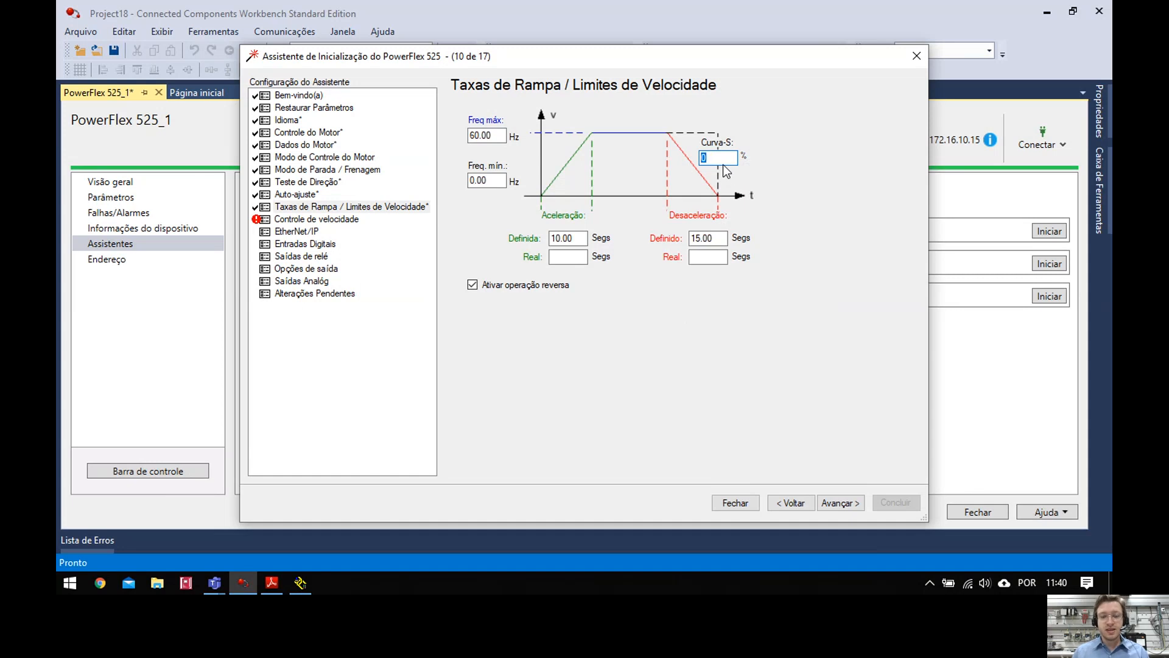
type("10")
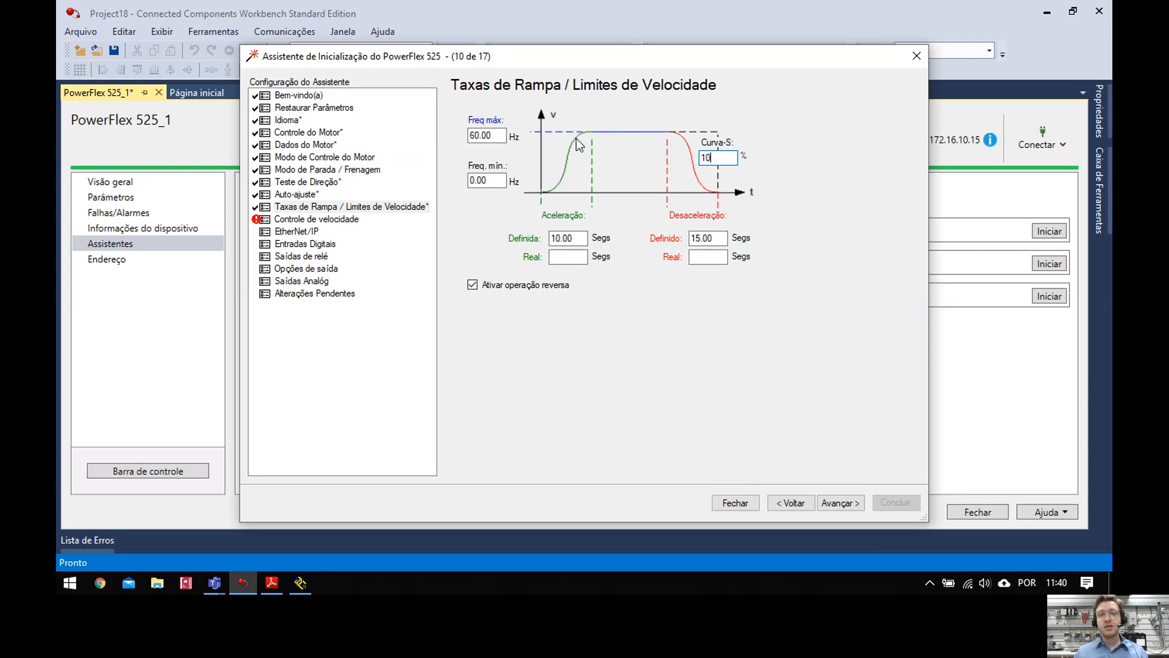
double_click(723, 156)
type("50")
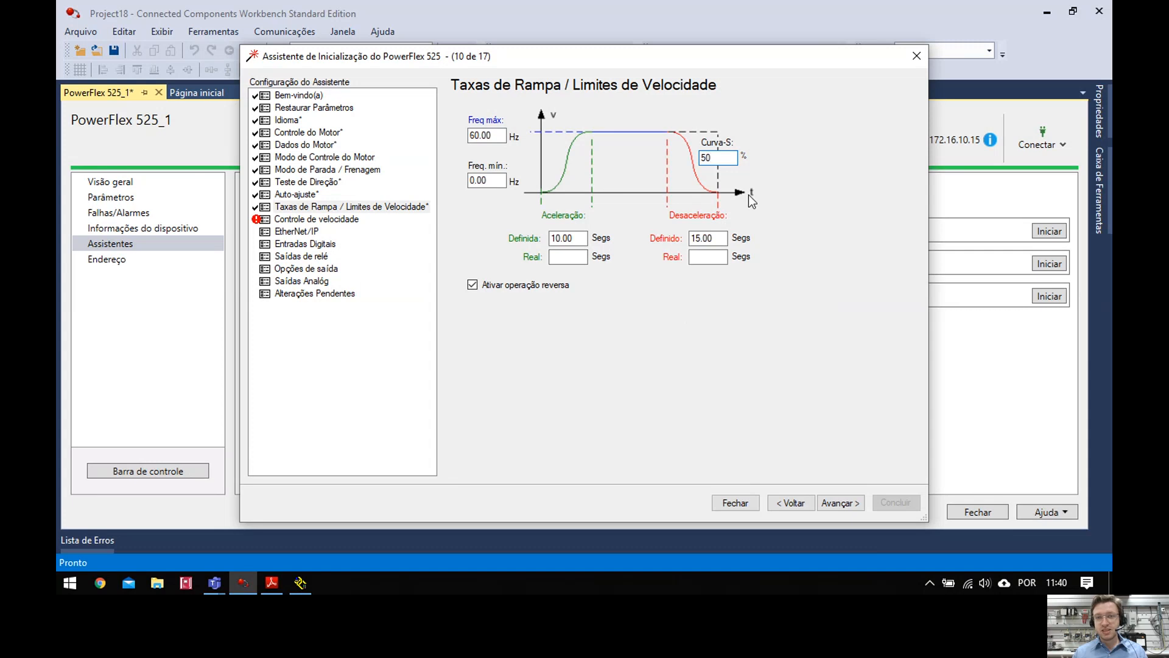
double_click(723, 157)
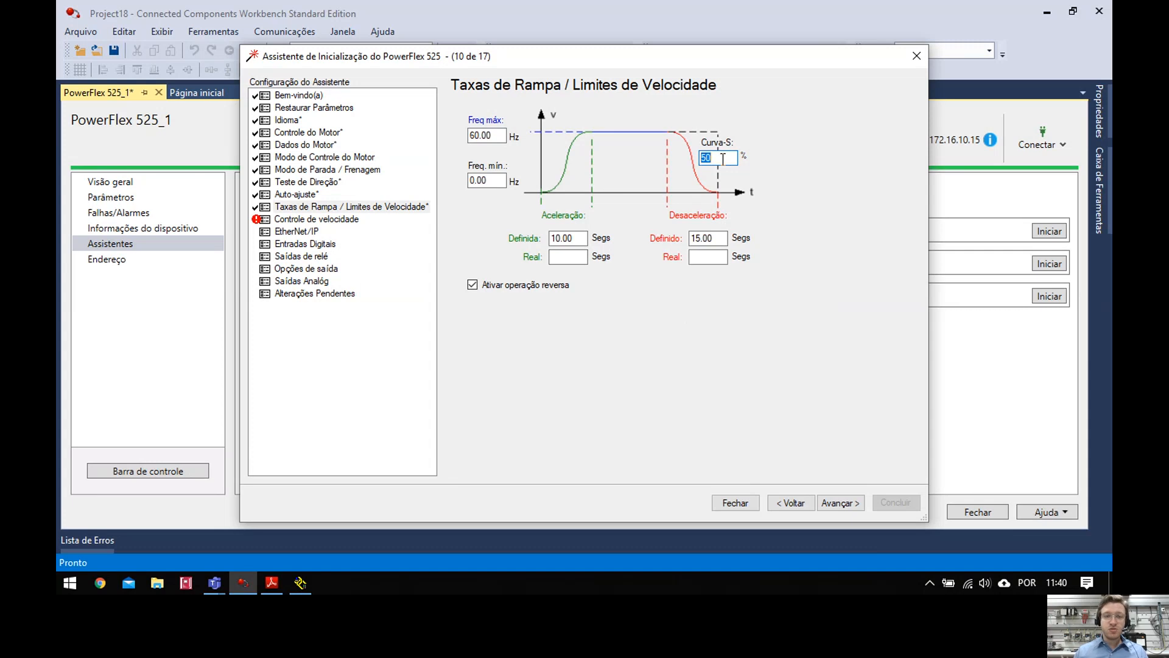
type("0")
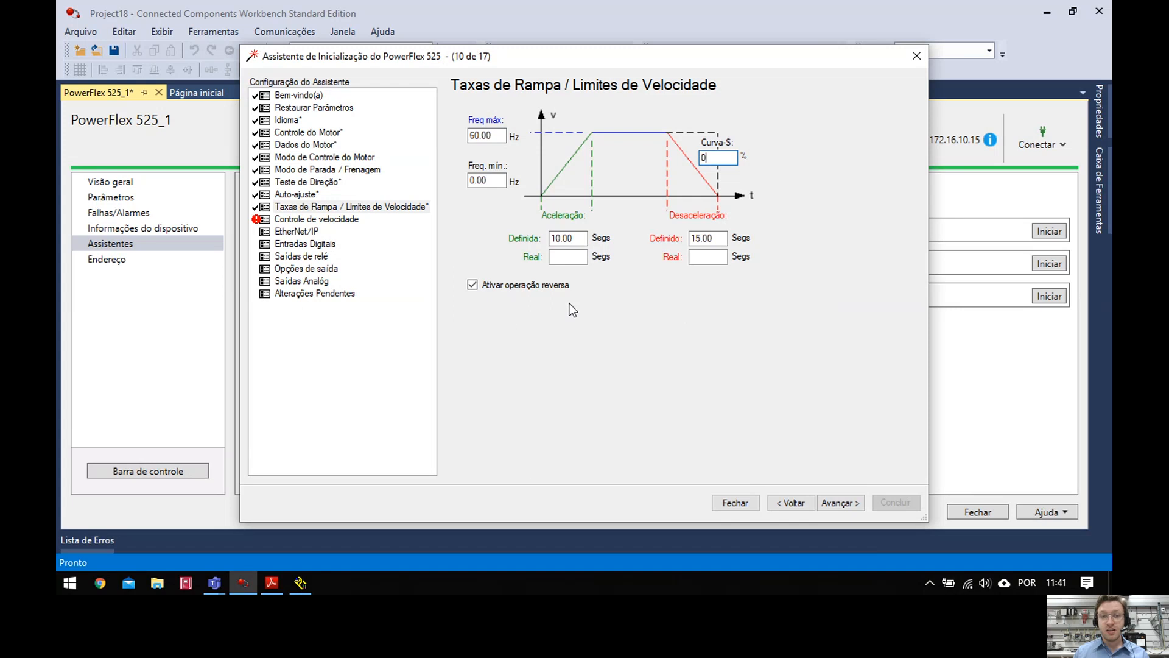
Advance to Controle de velocidade and compare the sources assigned to Referência de velocidade and Referência de velocidade 3.
left_click(844, 503)
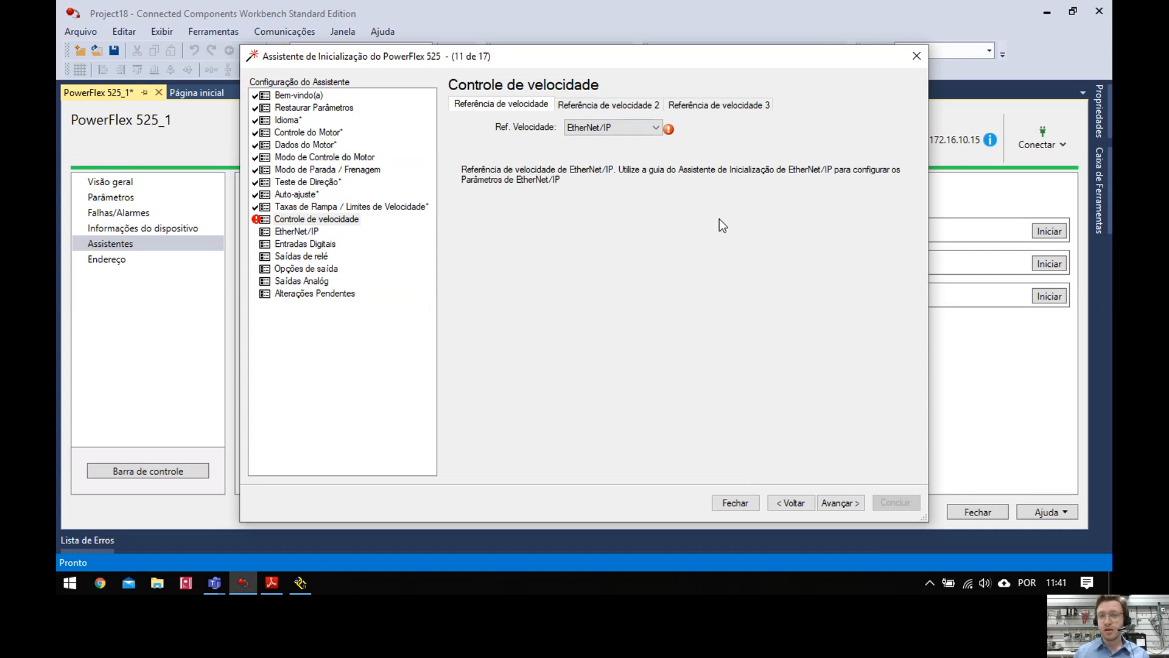
mouse_move(670, 131)
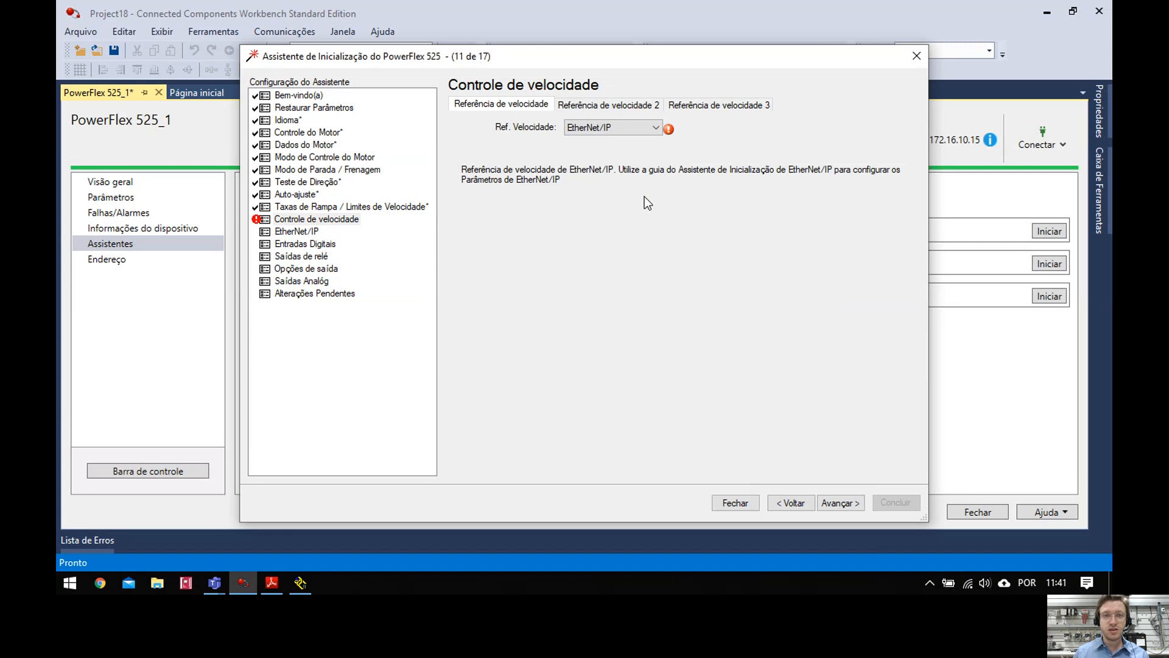
left_click(703, 107)
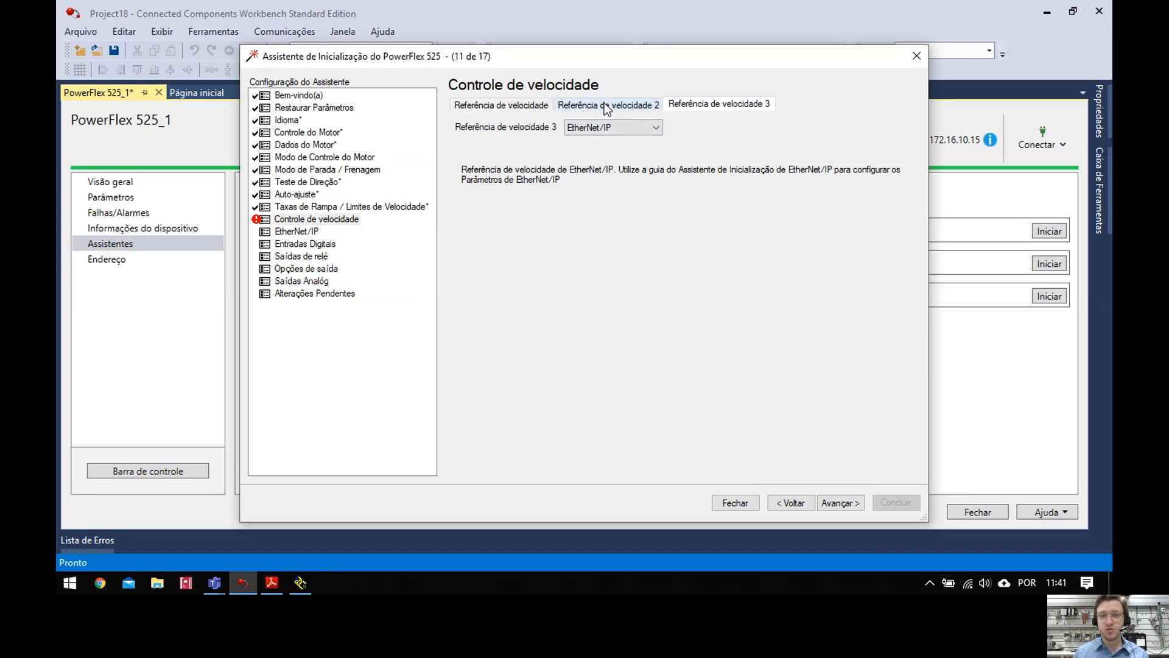
left_click(527, 108)
left_click(710, 113)
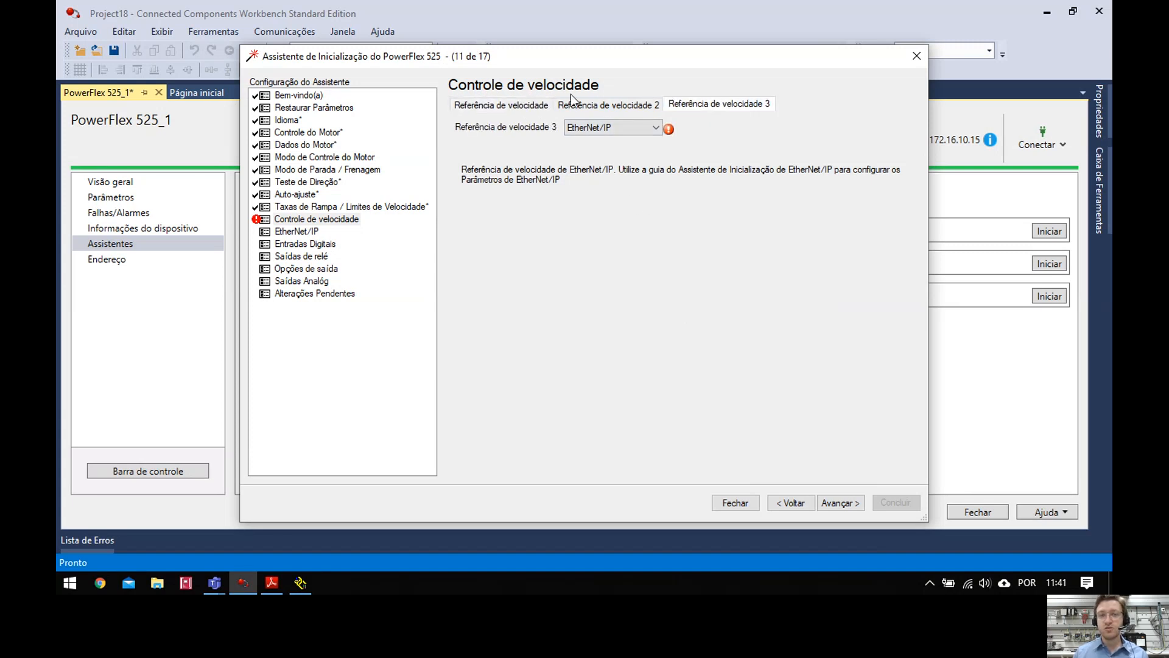
left_click(514, 108)
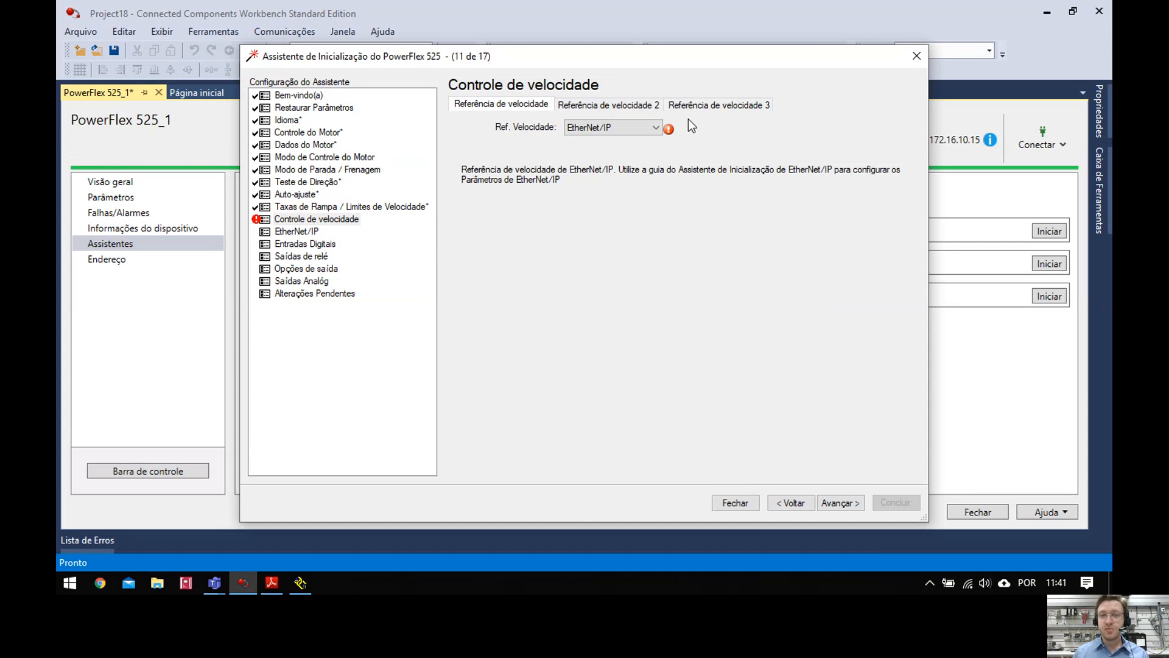
left_click(699, 108)
left_click(510, 104)
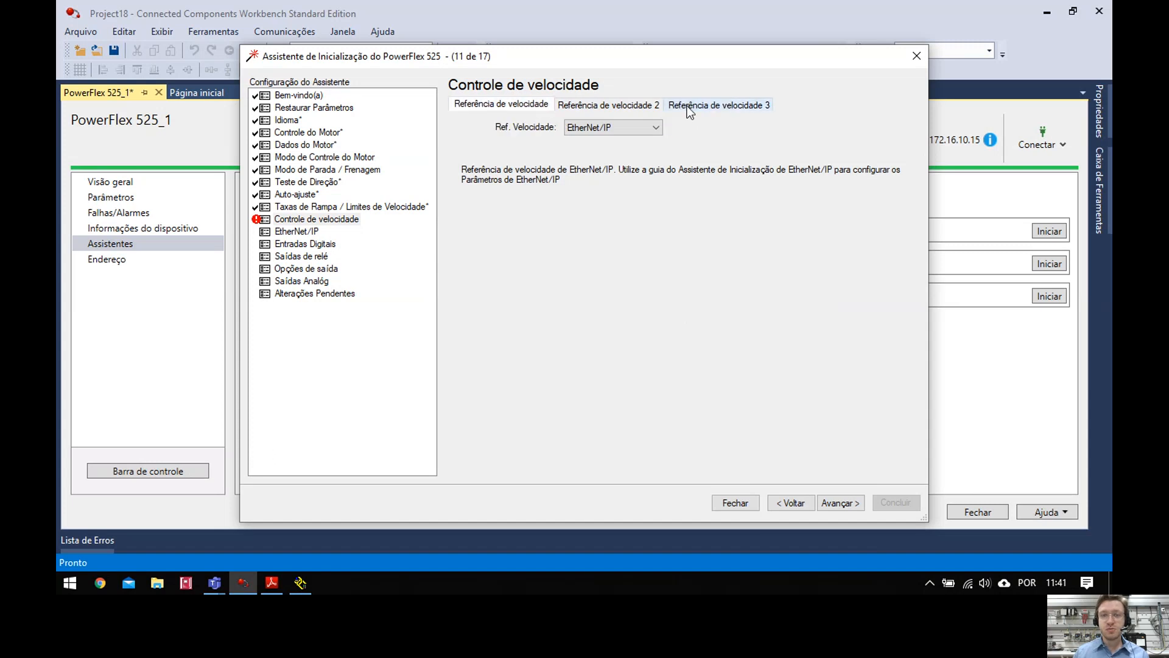
left_click(716, 104)
left_click(524, 103)
left_click(713, 105)
left_click(503, 107)
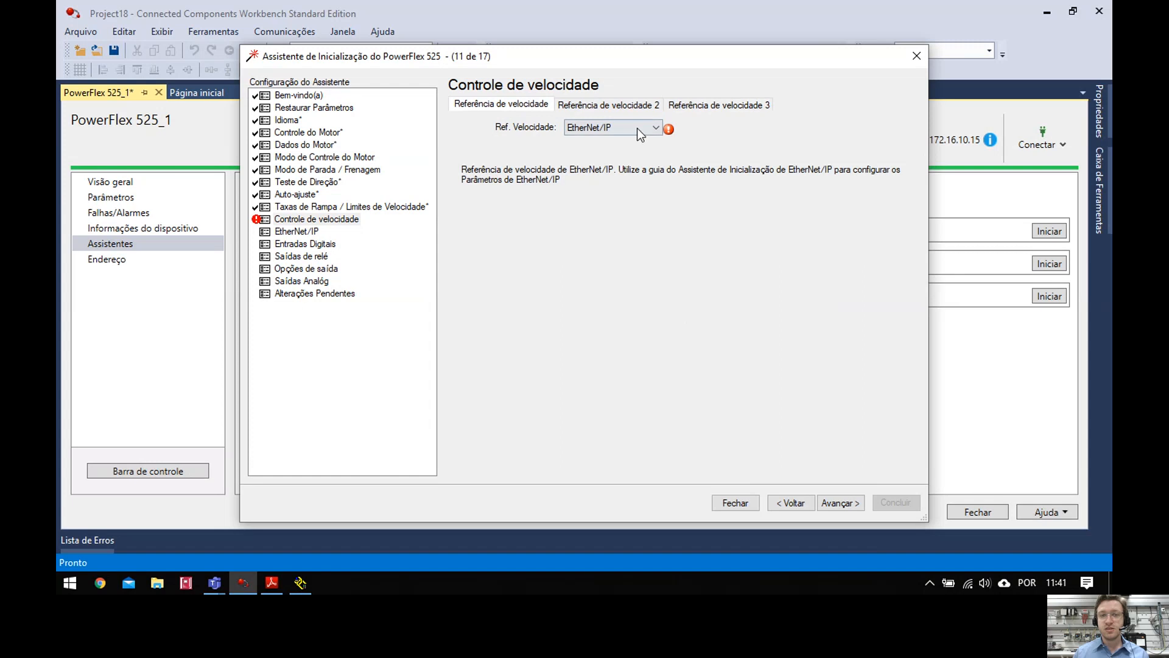
Set Ref. Velocidade to Pot Inversor and check the sources of Referência de velocidade 2 and 3.
left_click(610, 129)
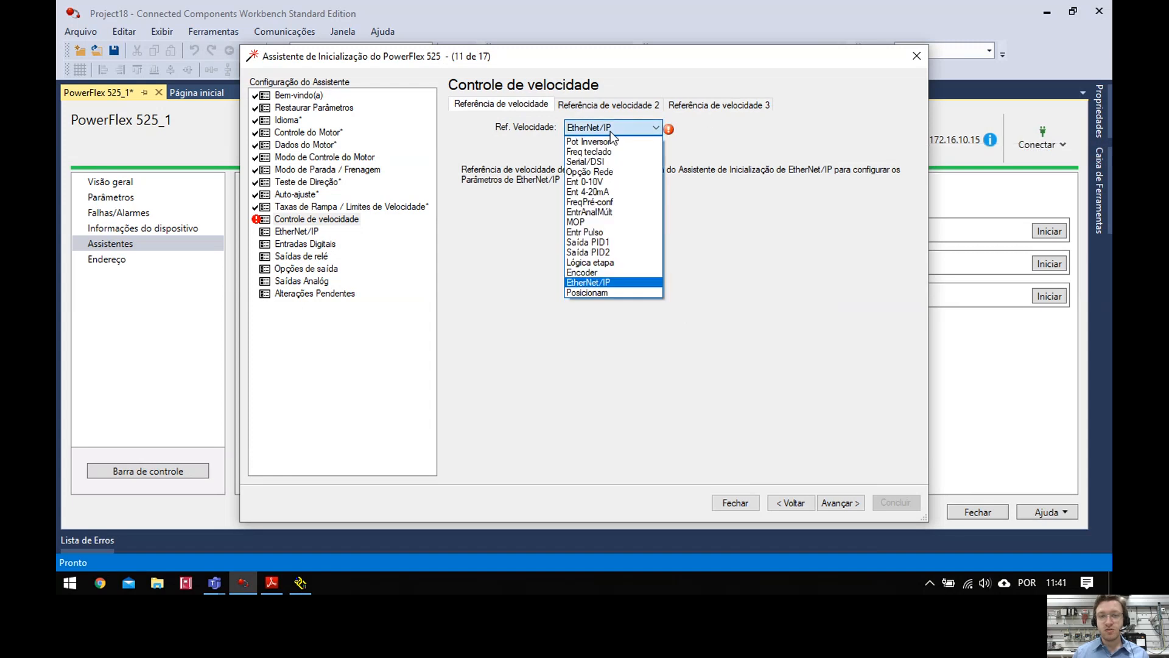
left_click(613, 142)
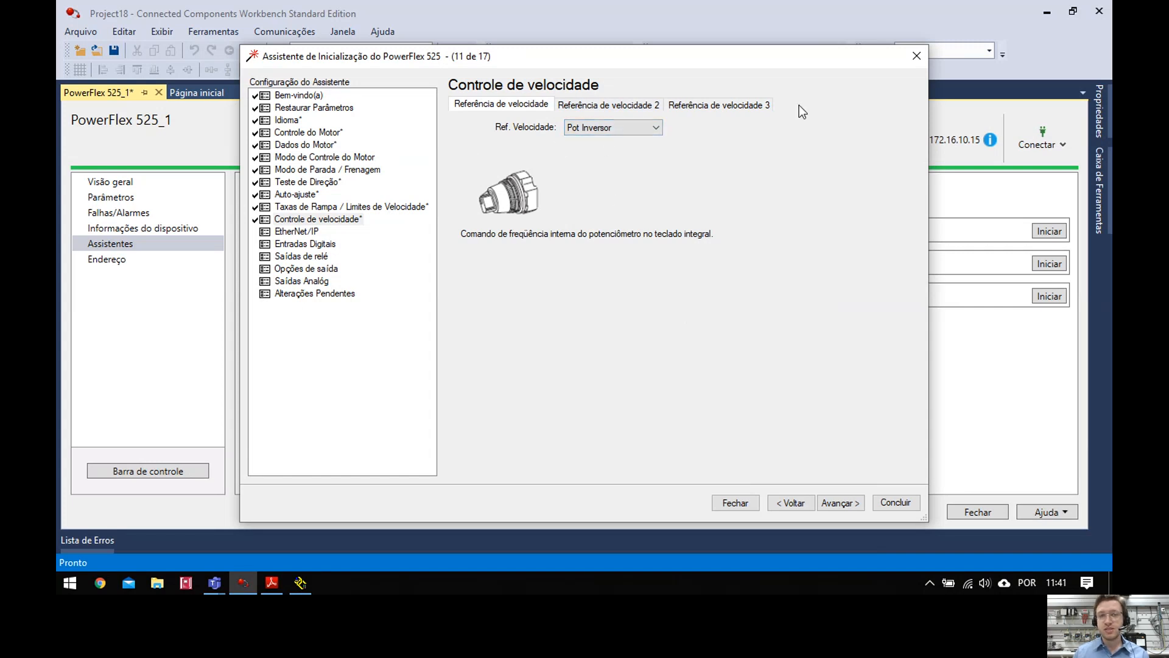
left_click(602, 103)
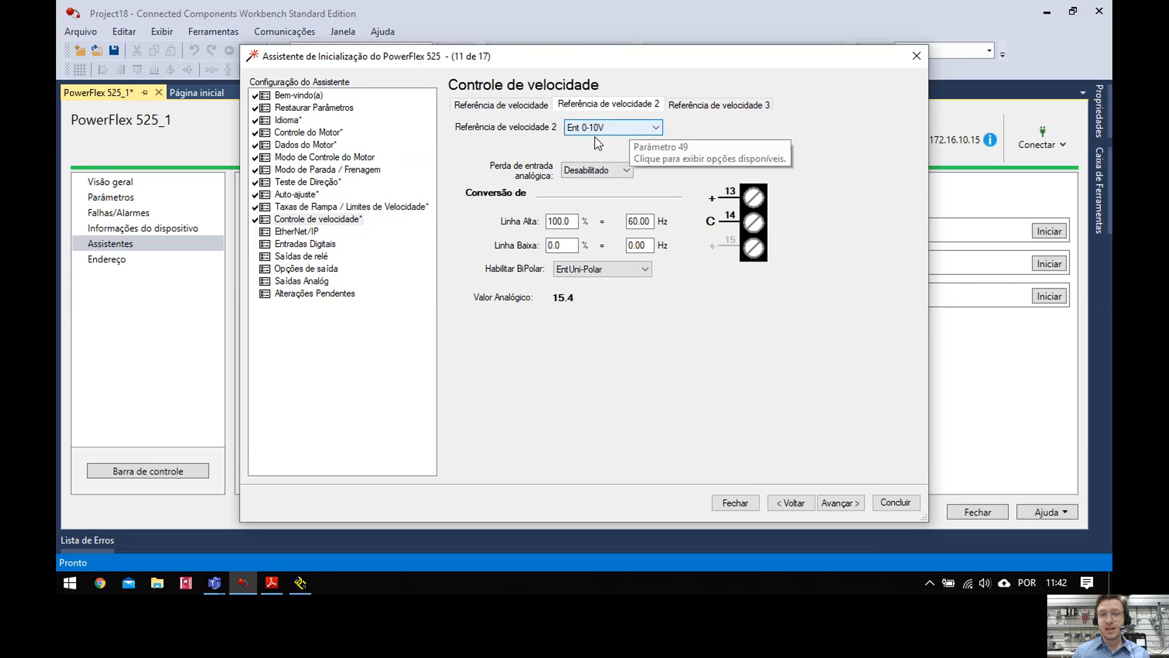
left_click(720, 106)
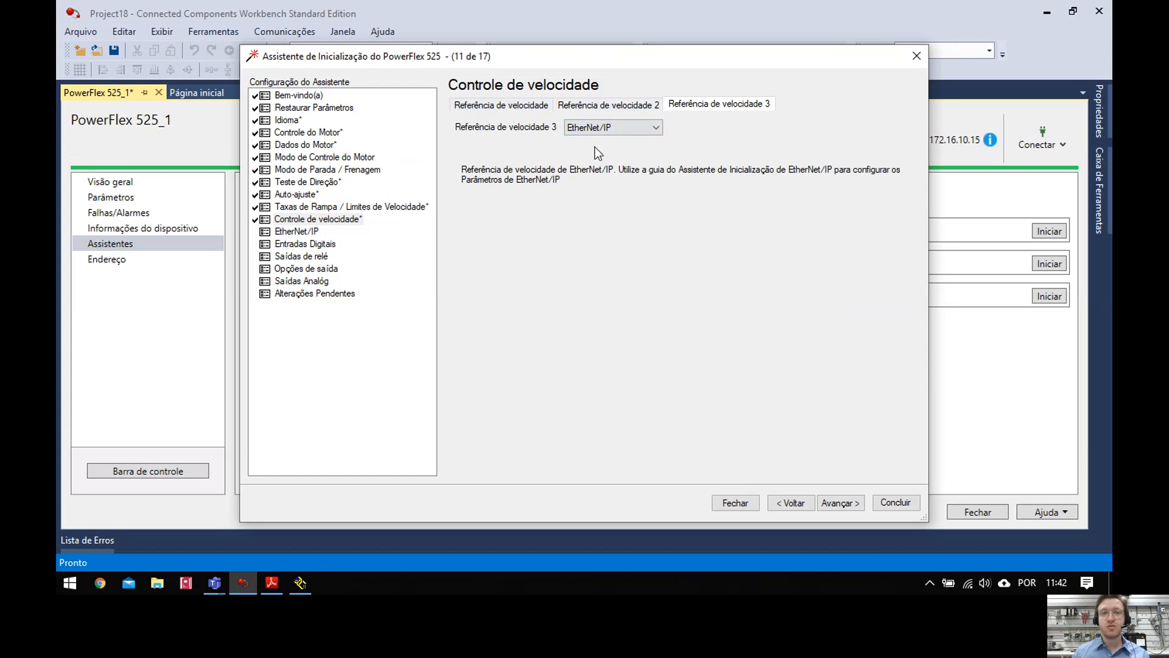
left_click(511, 106)
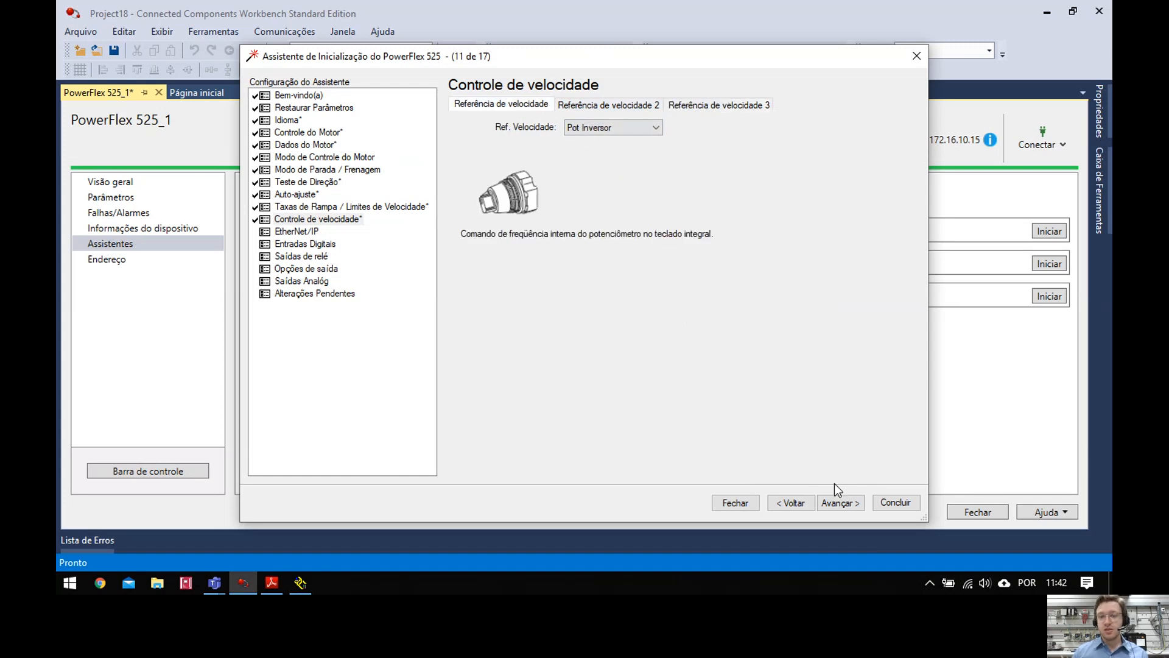
Advance past the EtherNet/IP page to Entradas Digitais without editing the network settings.
left_click(838, 502)
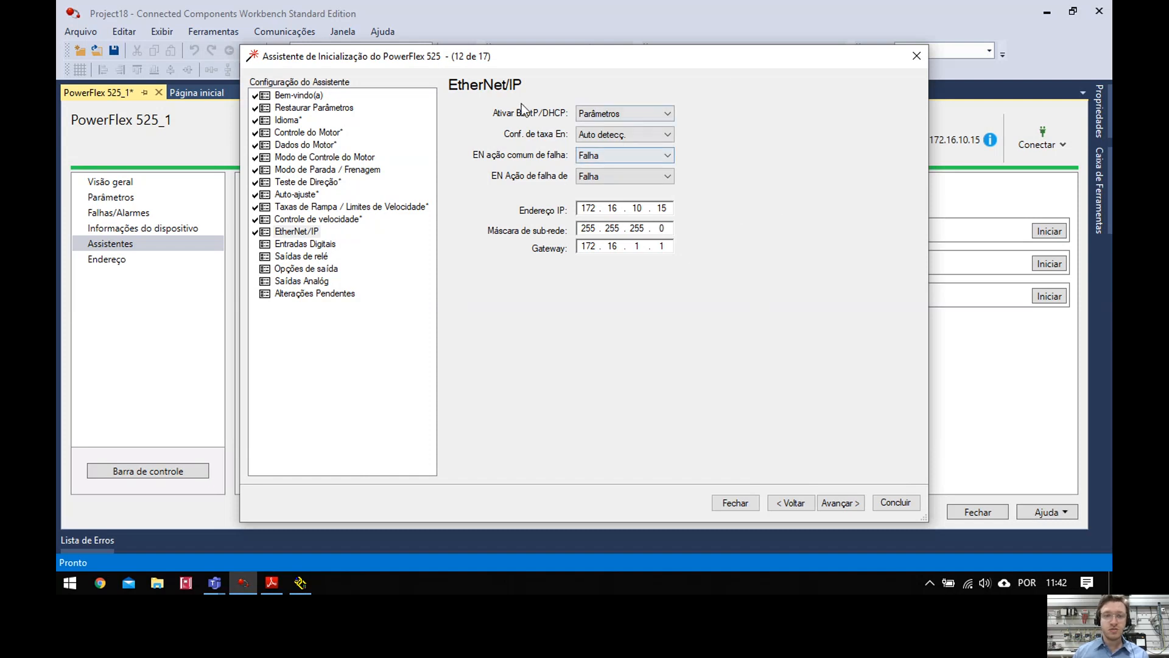
left_click(840, 503)
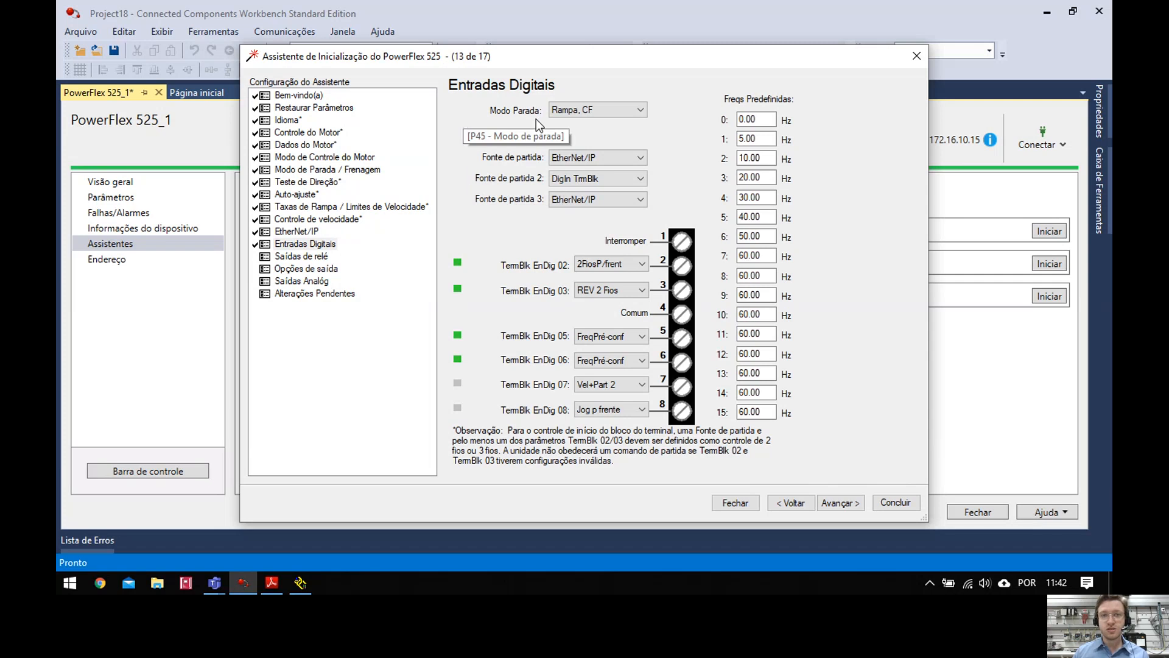
Review the available options for Modo Parada and Fonte de partida on the Entradas Digitais page without changing them.
left_click(641, 111)
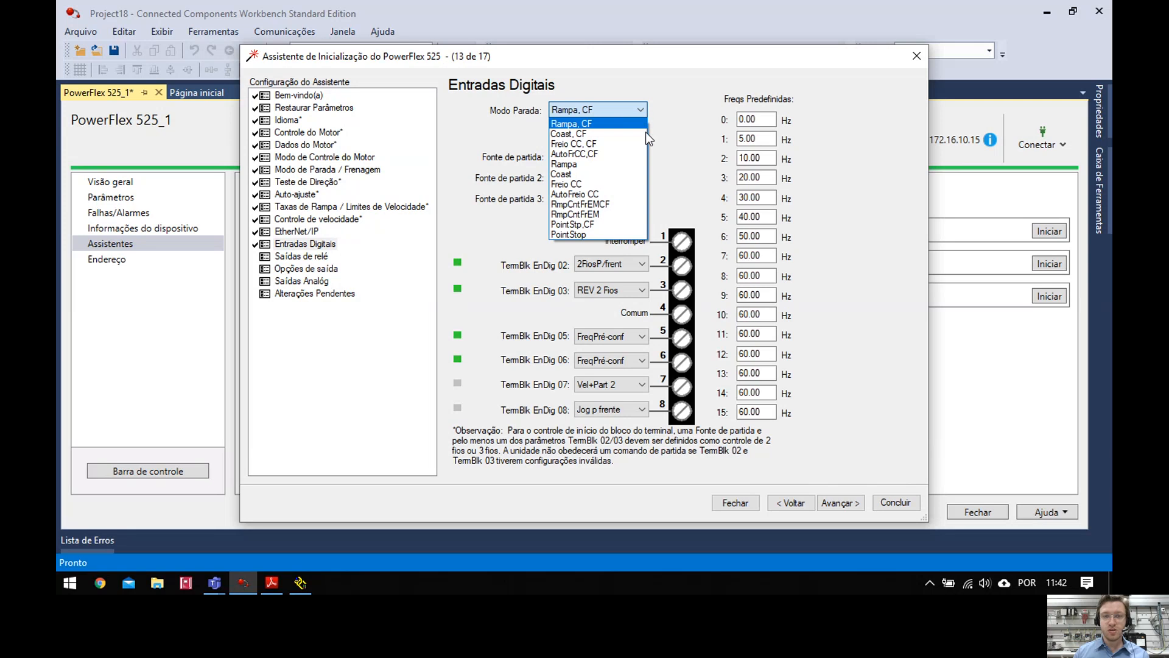
left_click(679, 174)
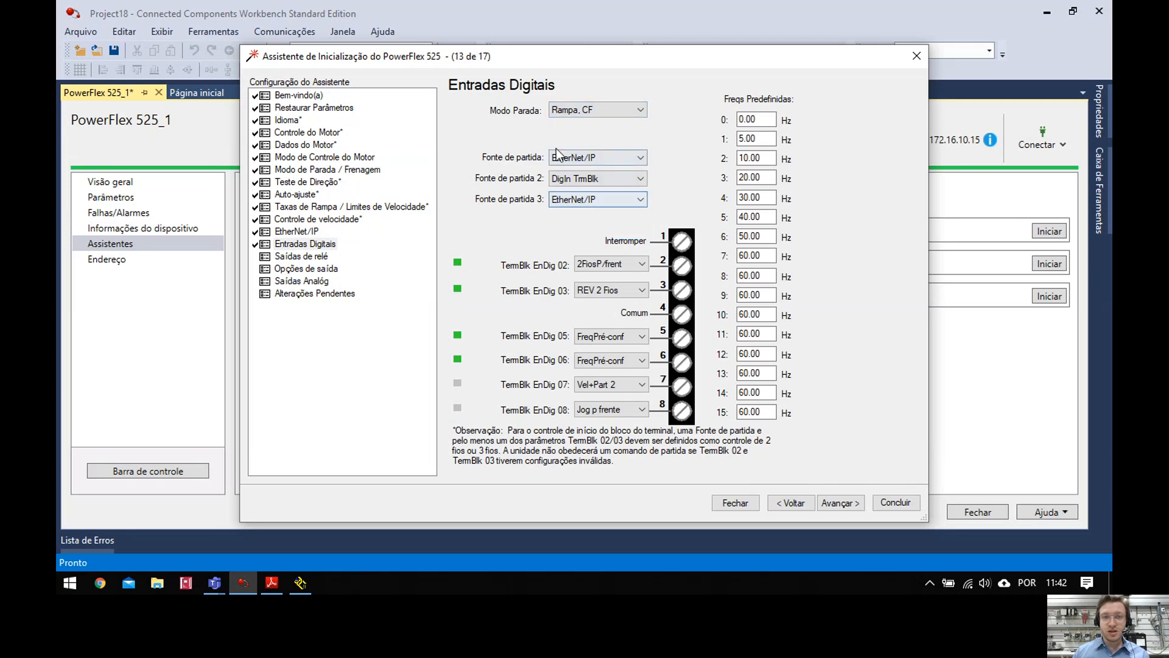
left_click(641, 157)
left_click(641, 157)
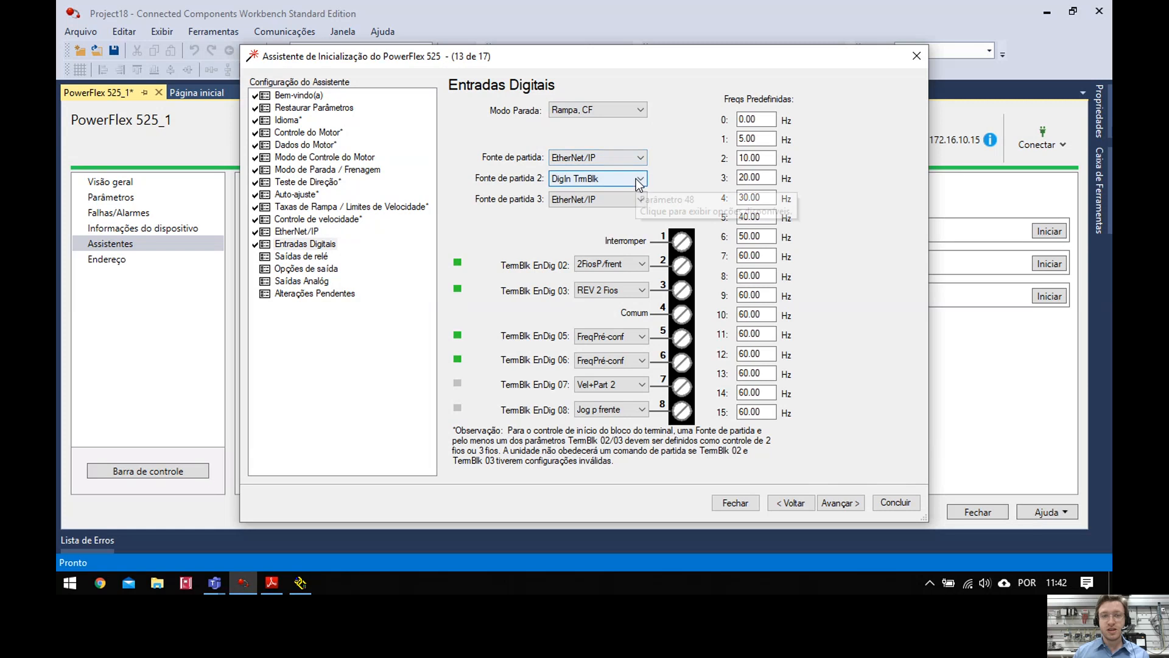
Check the options of Fonte de partida 2 and set Fonte de partida 3 to Teclado.
left_click(637, 181)
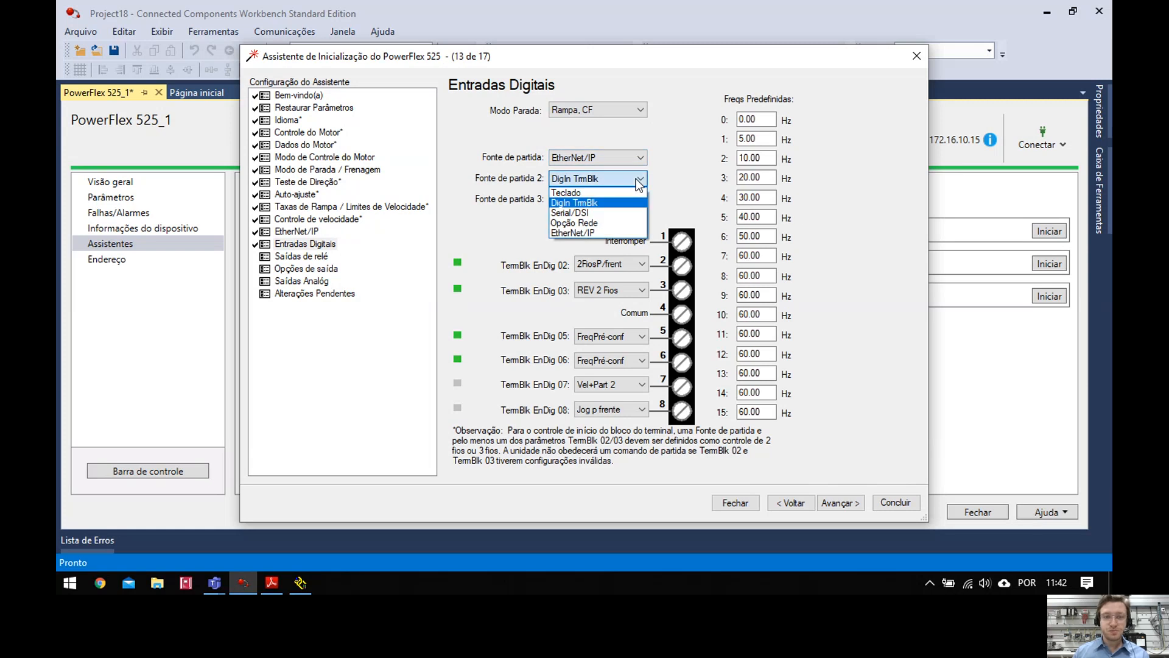
left_click(656, 186)
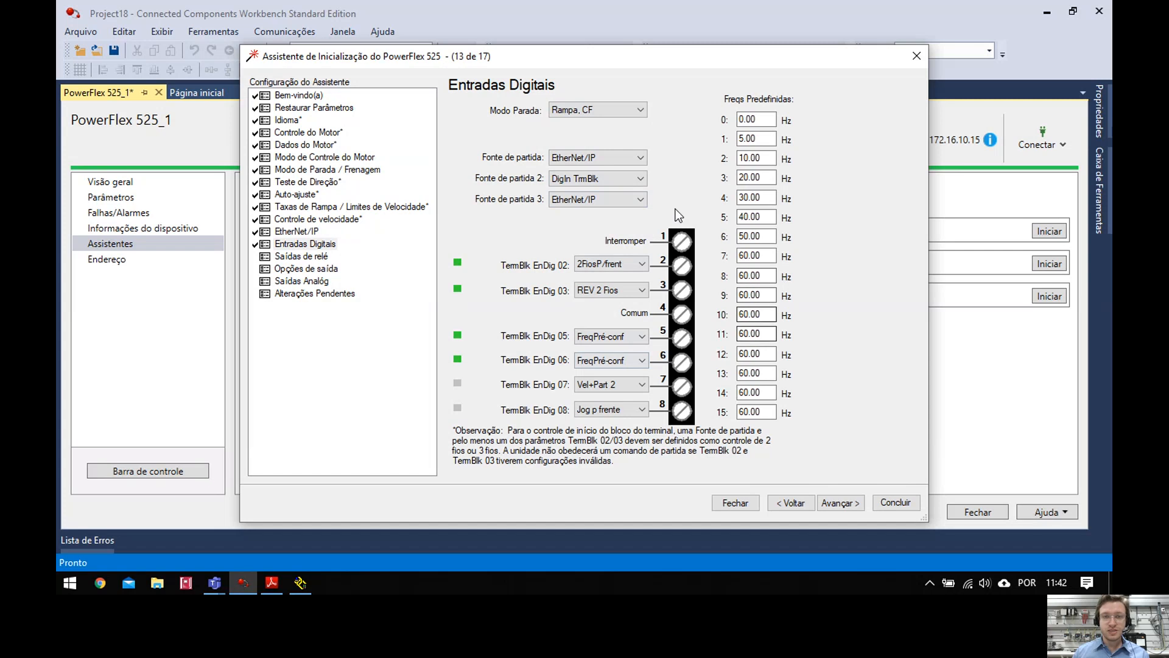
left_click(640, 201)
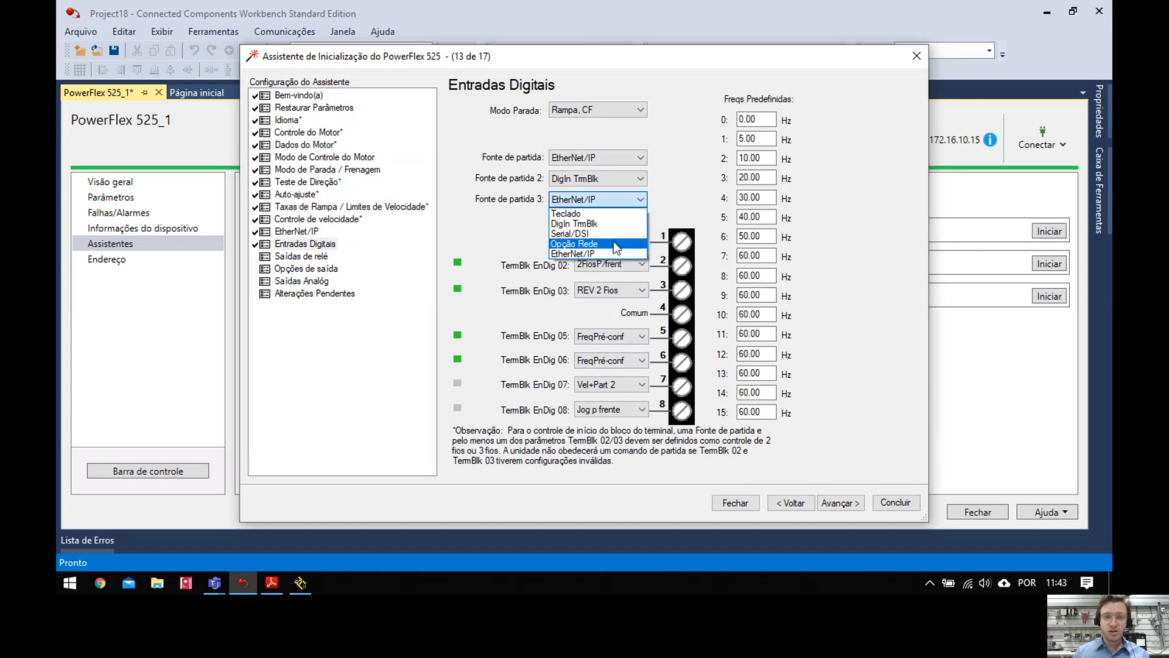
left_click(602, 211)
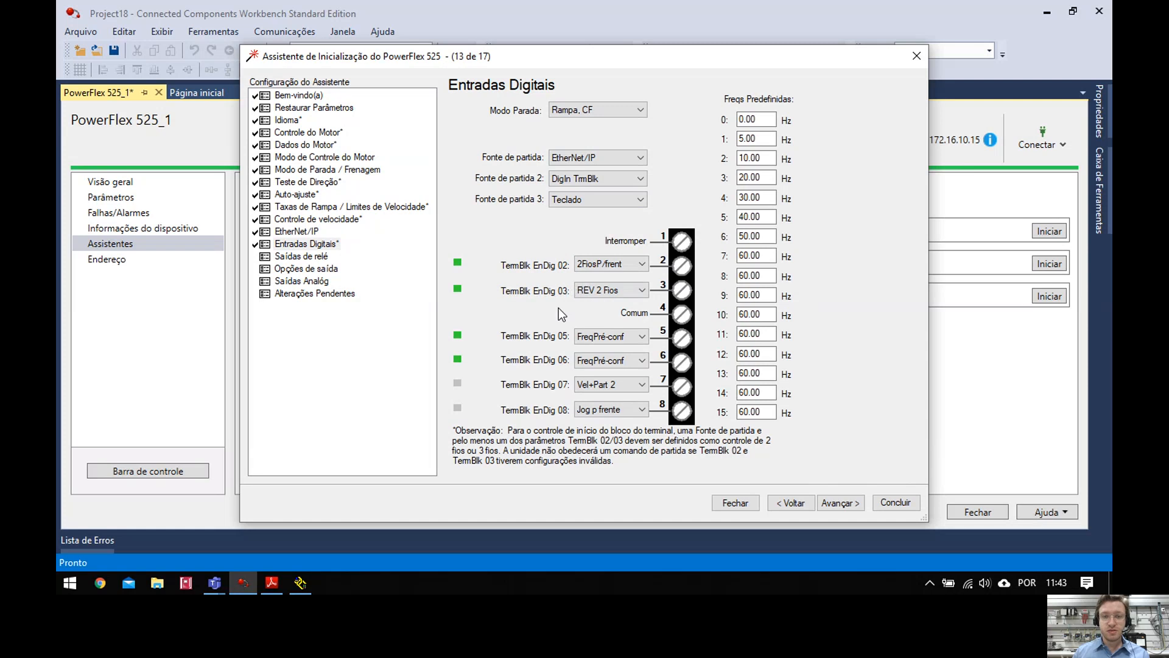
Try the Reset Cron function on TermBlk EnDig 02 and return the input to 2FiosP/frent.
left_click(634, 267)
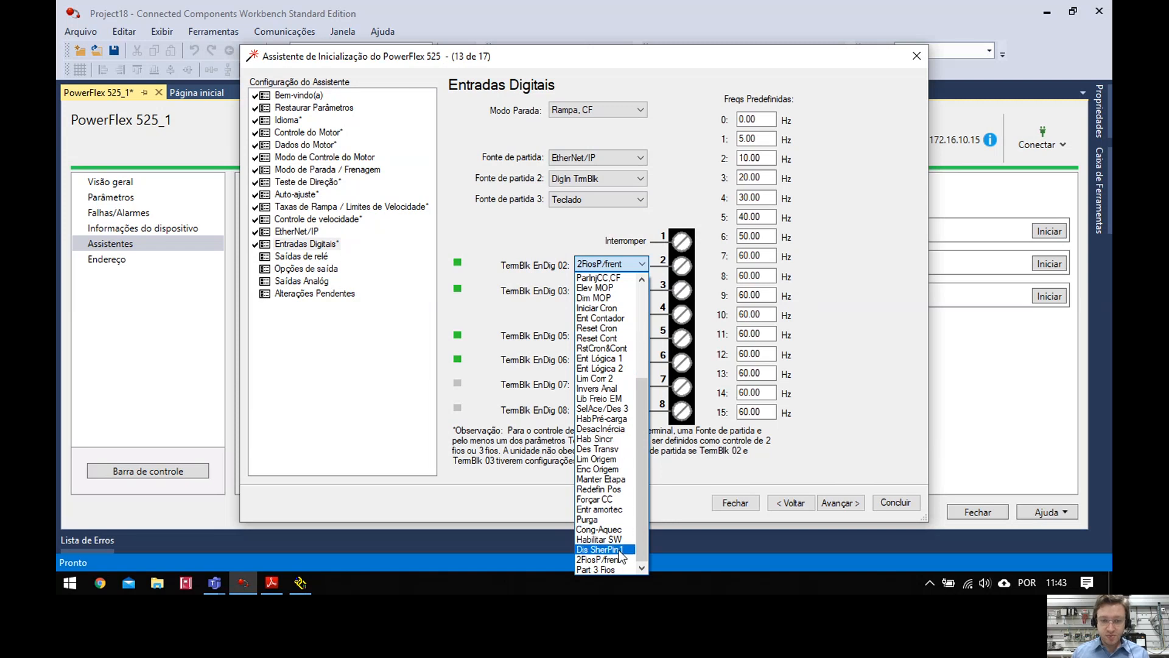
scroll(603, 487, "up", 5)
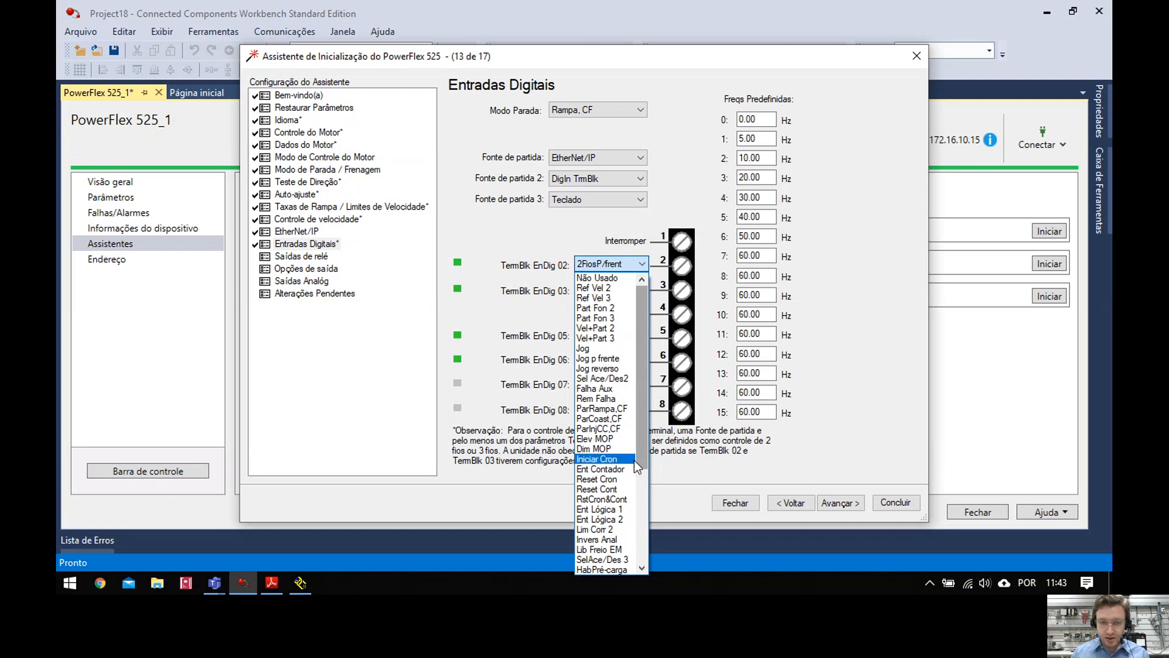
left_click(618, 481)
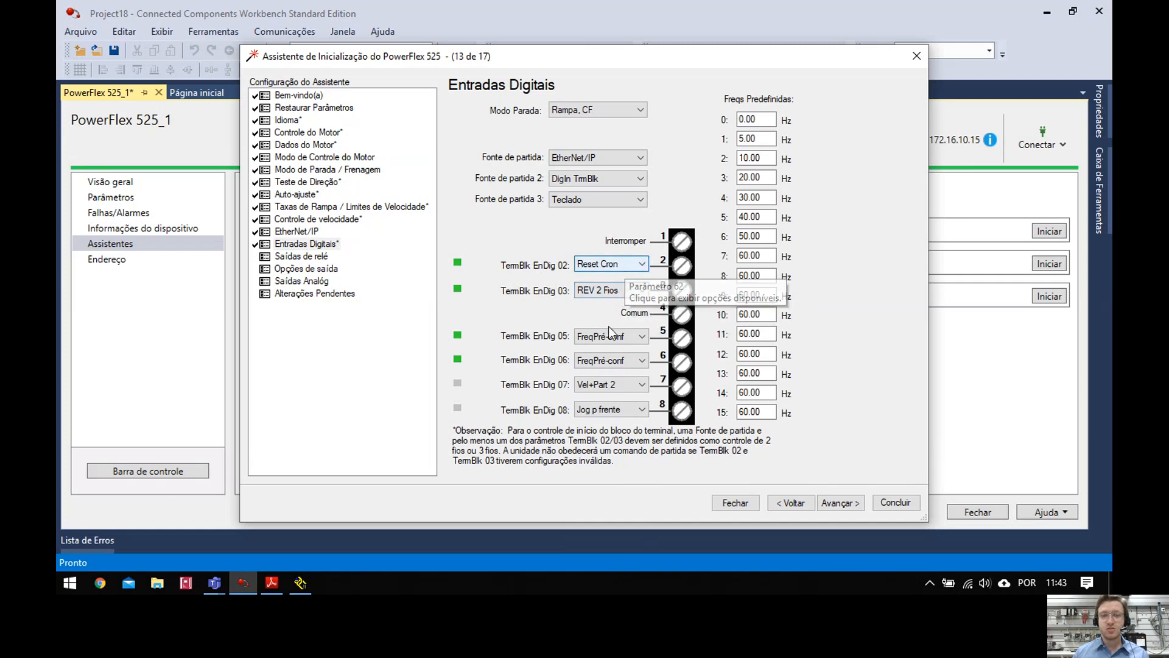
left_click(640, 265)
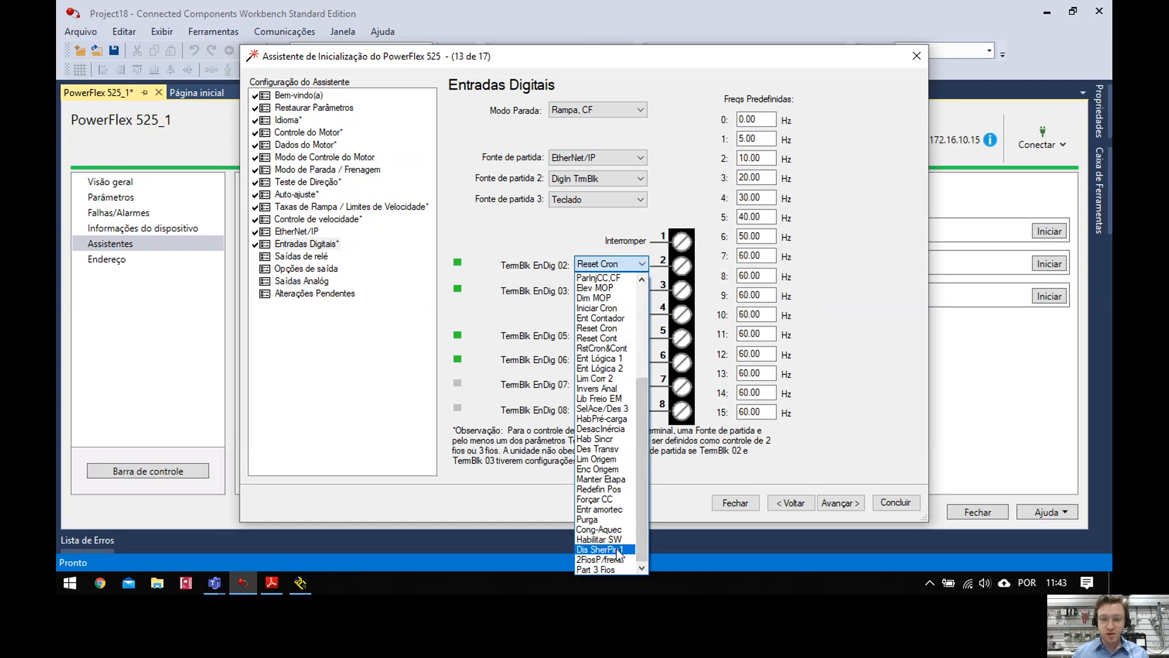
left_click(598, 559)
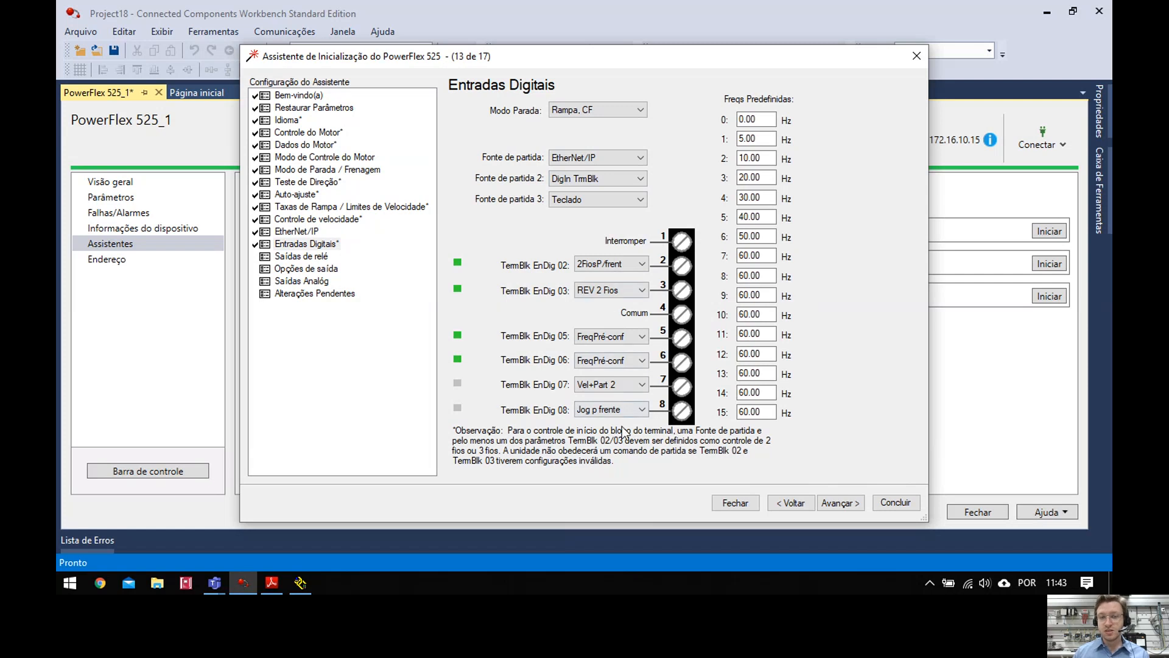
Advance to Saídas de relé and review the function options, level and timing fields of Relé 1 N.O.
left_click(849, 505)
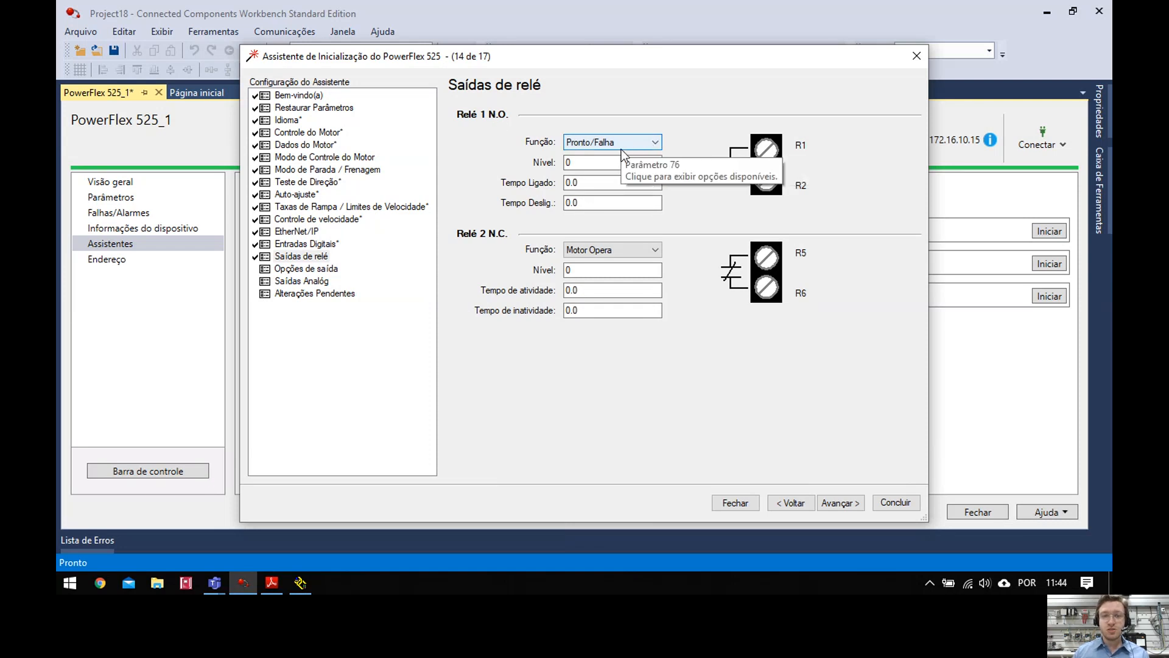
left_click(608, 274)
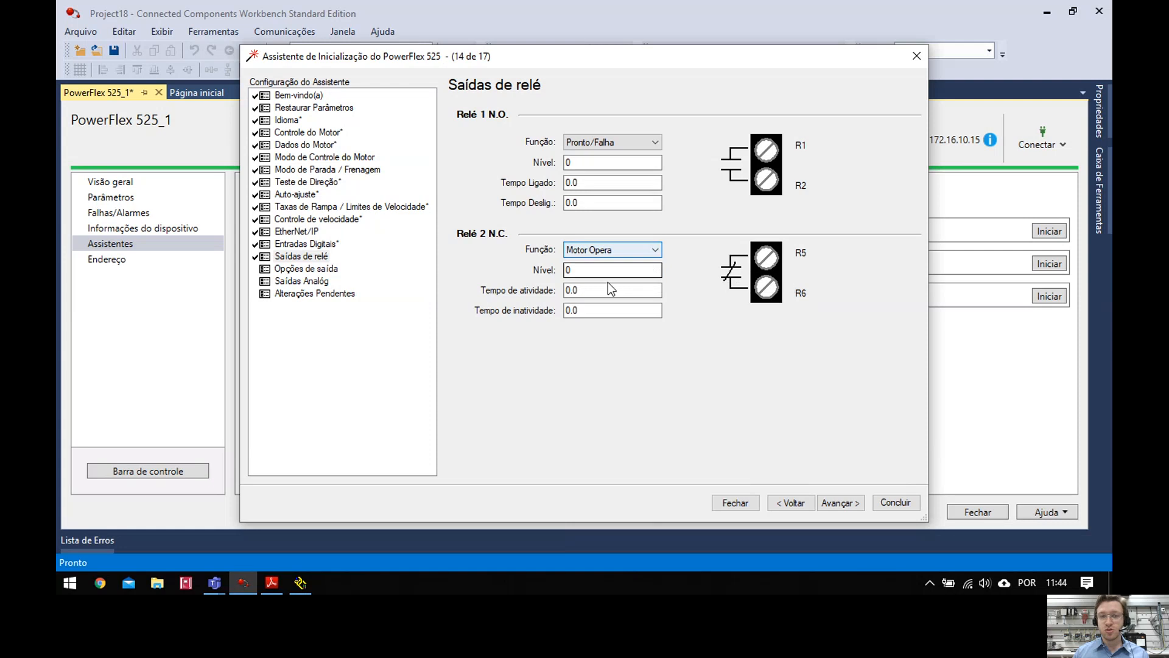
left_click(640, 141)
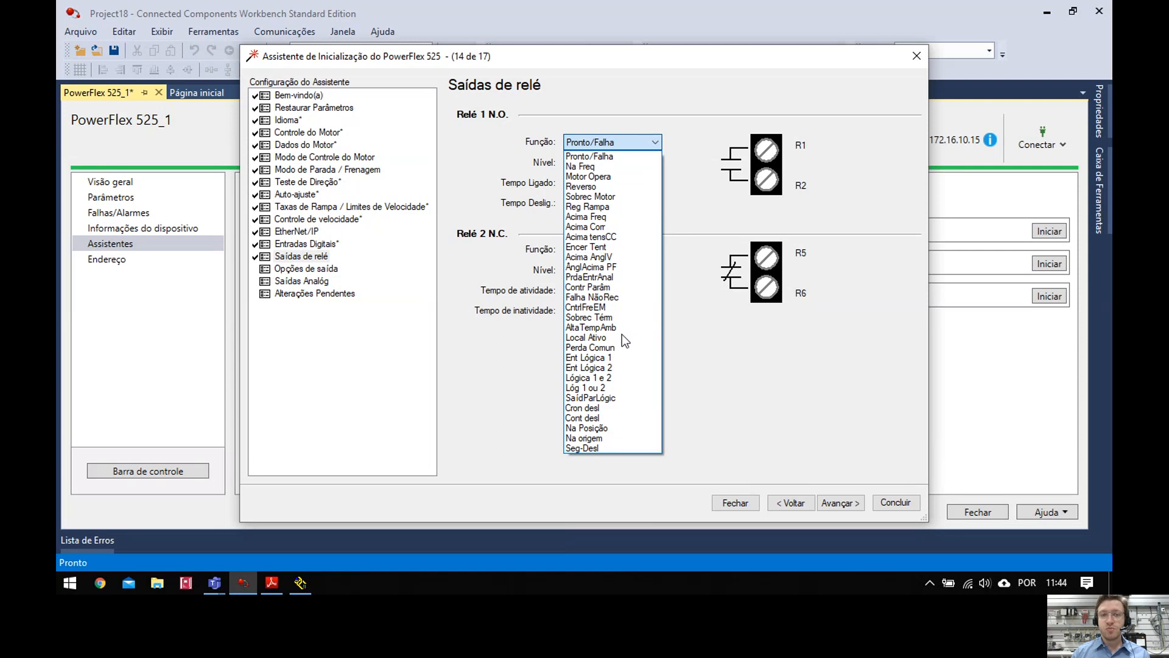
left_click(710, 406)
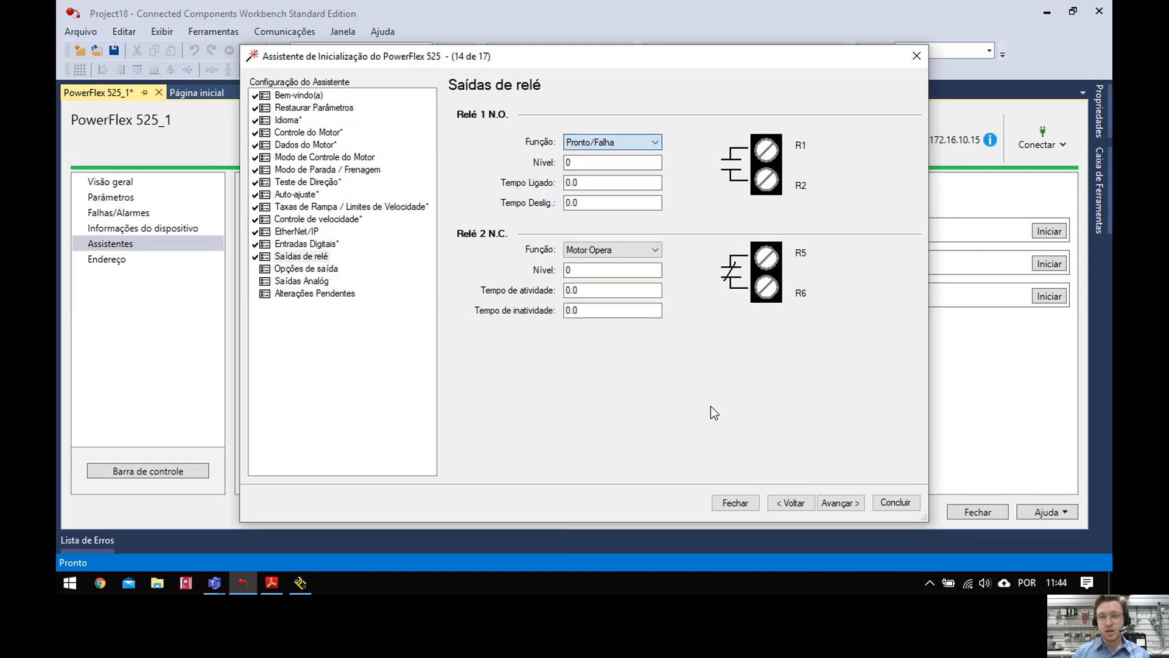
left_click(567, 163)
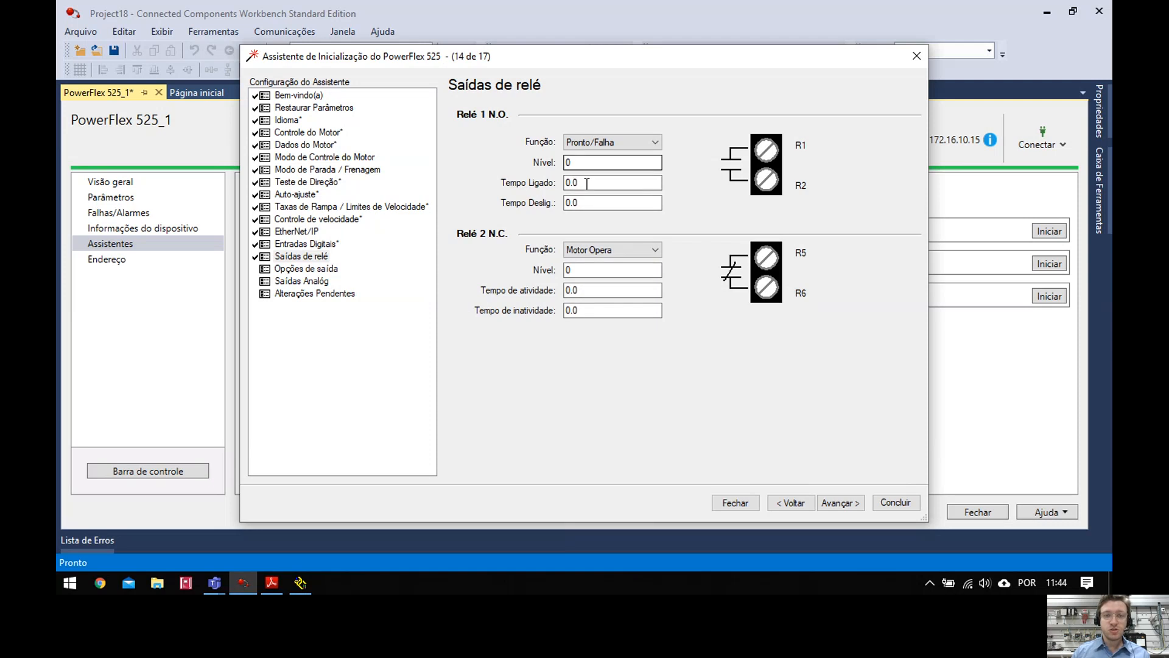
left_click(587, 183)
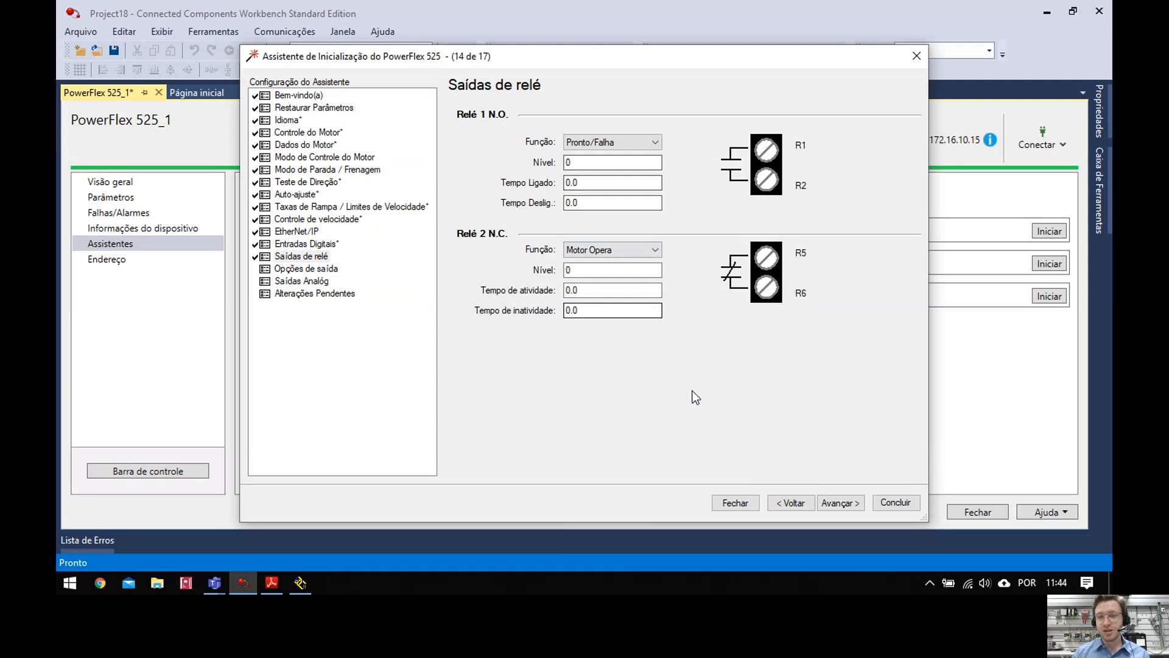
Advance past Opções de saída to Saídas Analóg and examine the signal options for Saída Analóg 1.
left_click(845, 507)
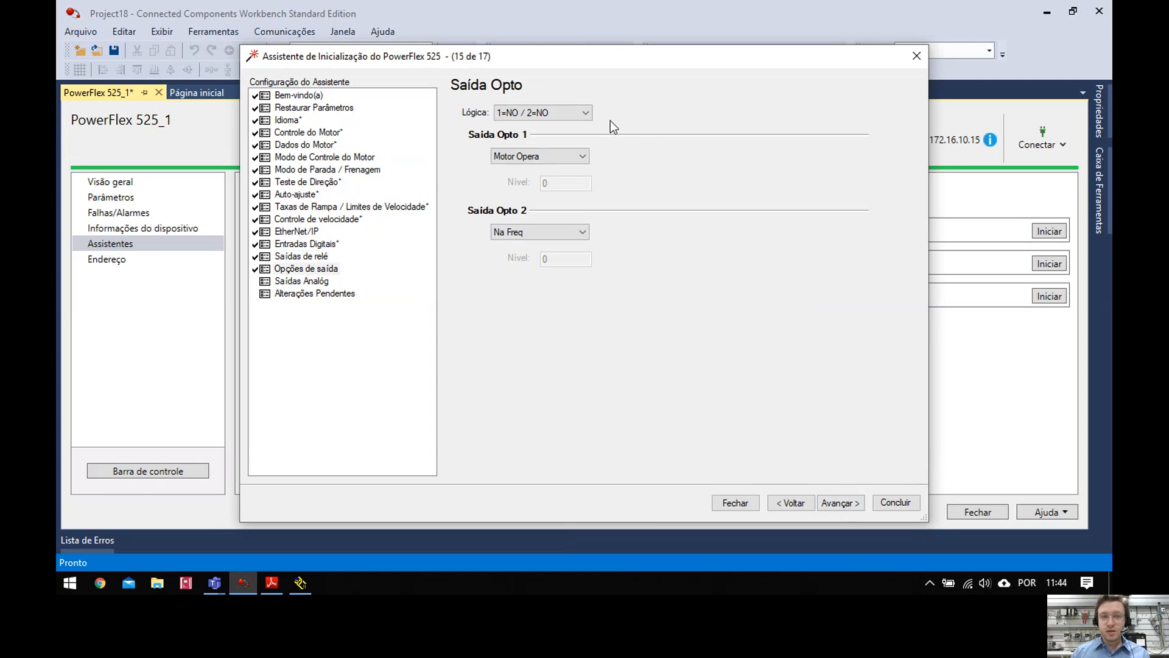
left_click(858, 504)
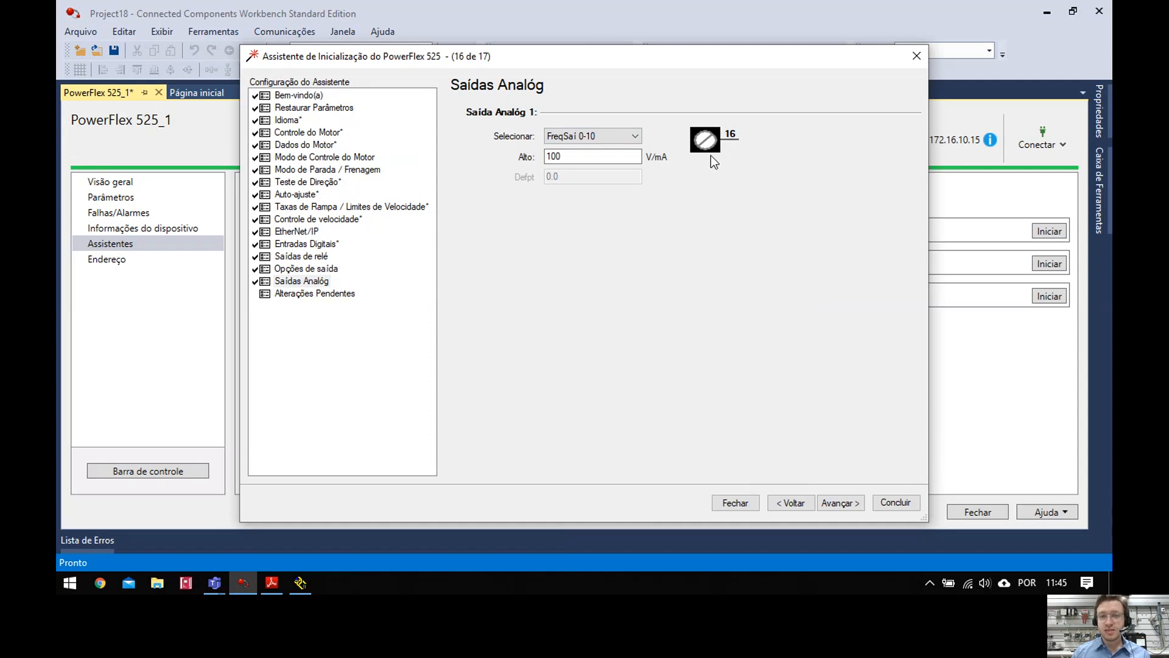
left_click(627, 136)
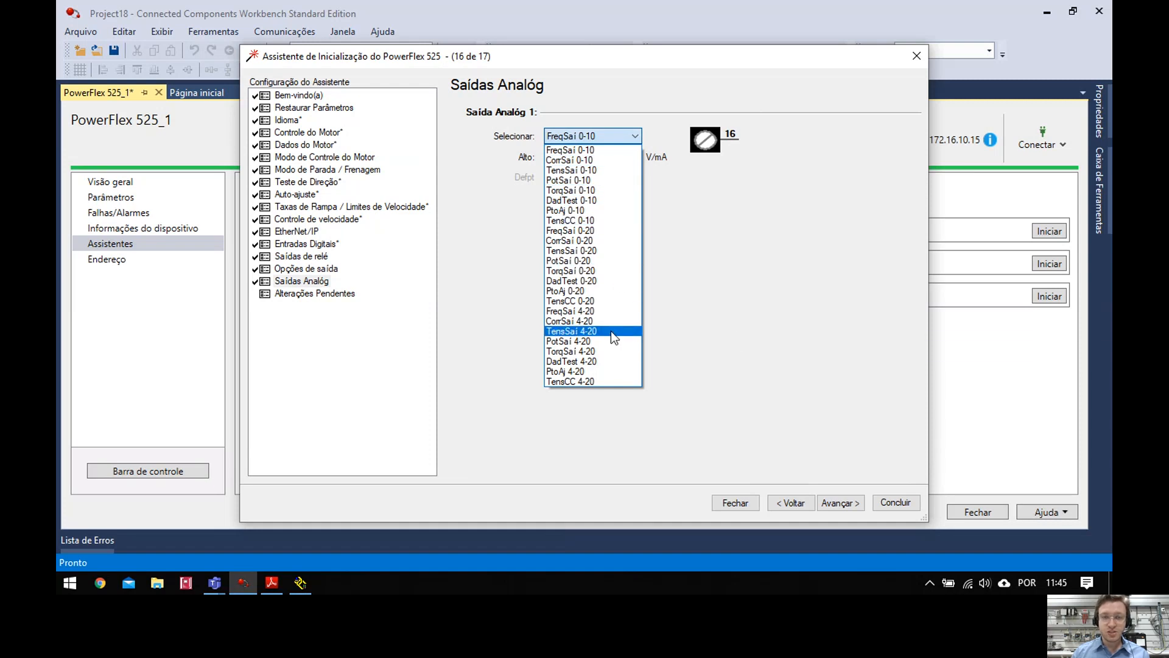
left_click(734, 333)
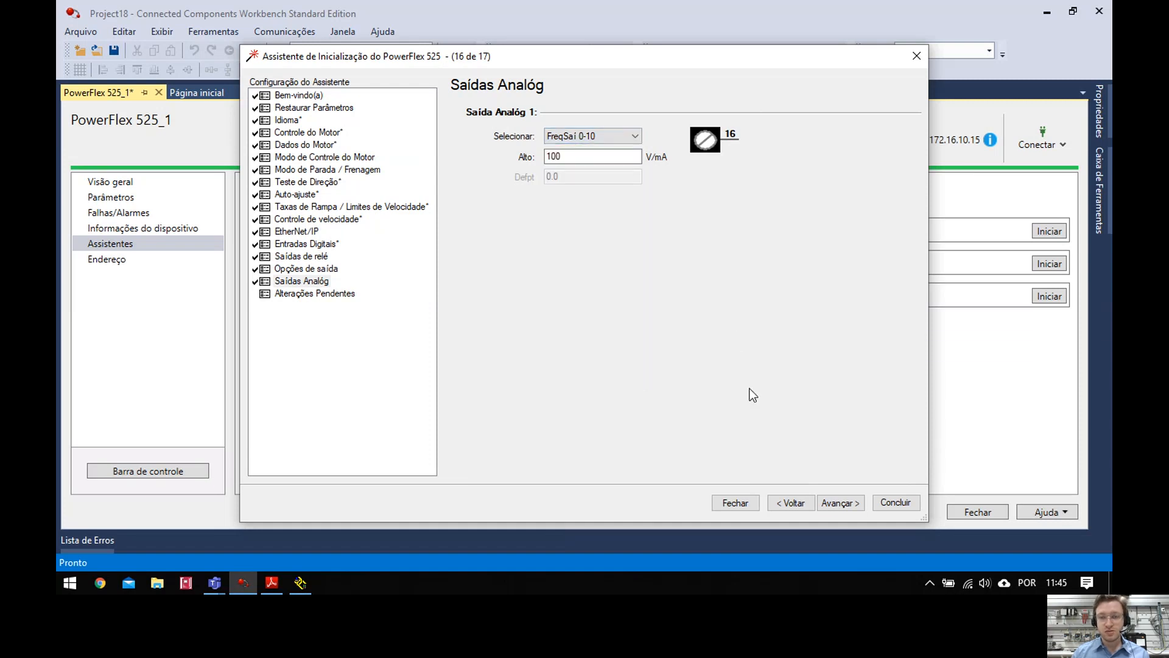
Advance to Alterações Pendentes, review the applied and pending parameter changes, and finish the wizard to apply them.
left_click(842, 503)
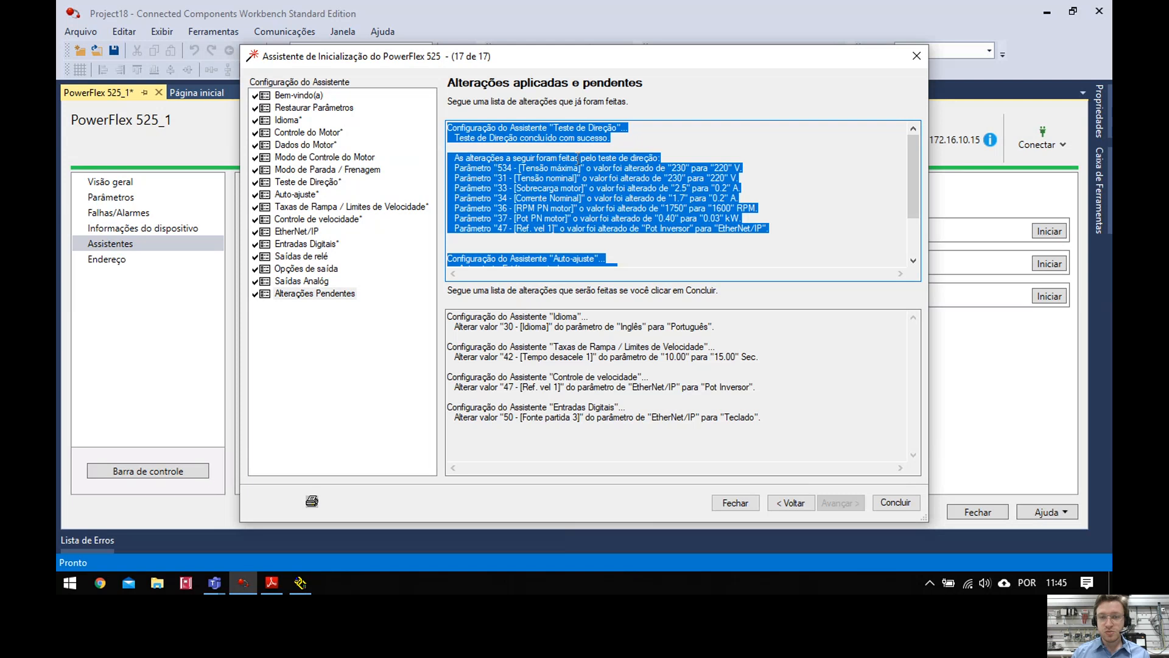
scroll(541, 237, "down", 2)
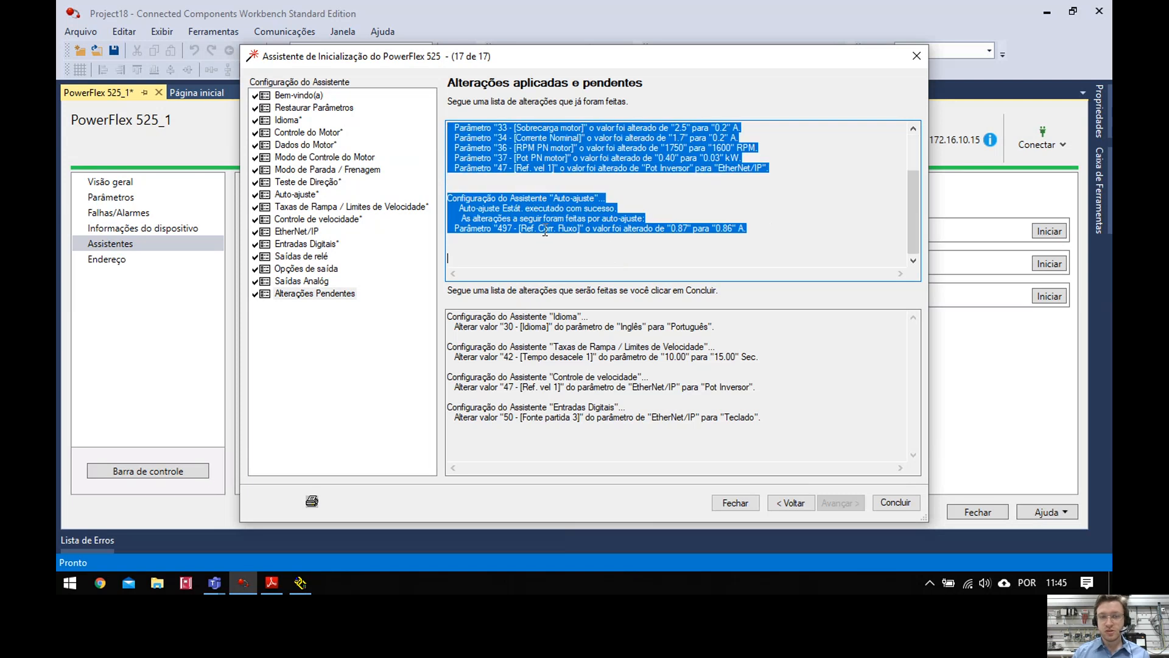
left_click(517, 261)
scroll(508, 236, "up", 2)
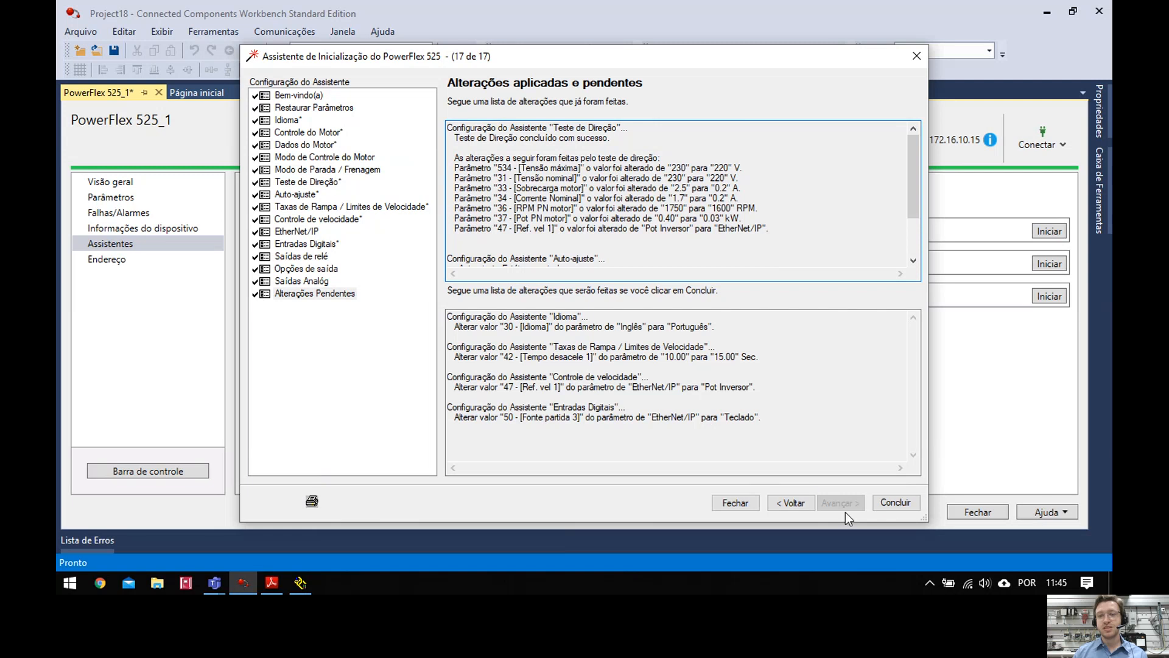
left_click(893, 503)
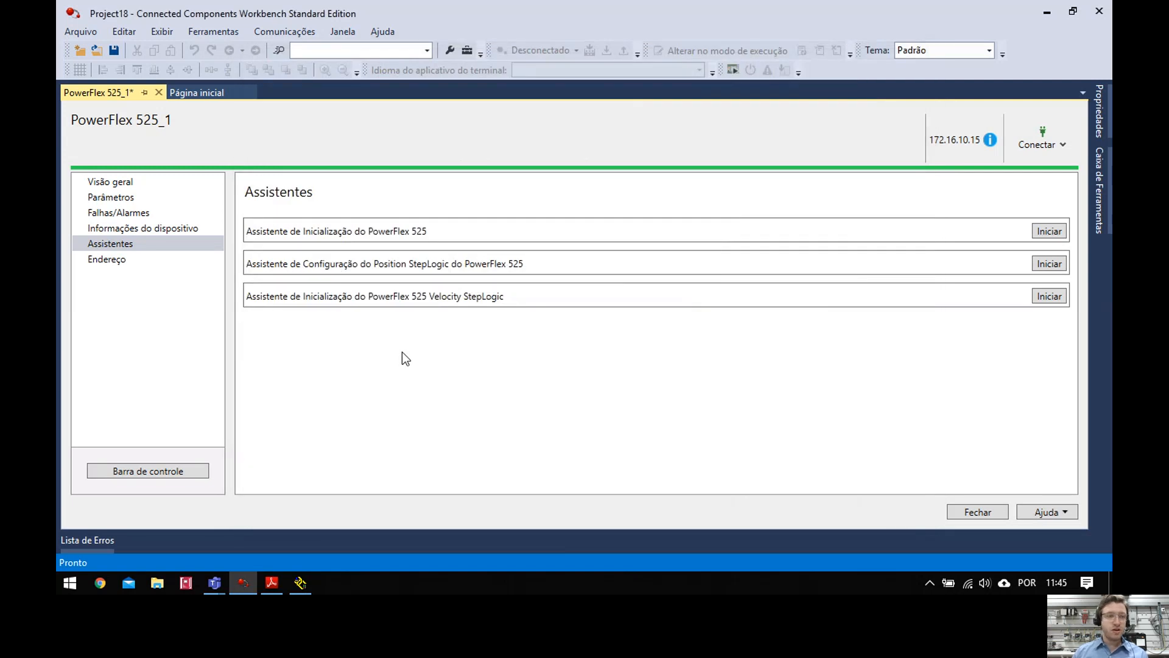
Open the drive's control bar, accepting the drive-control warning, and briefly start and stop the drive.
left_click(178, 470)
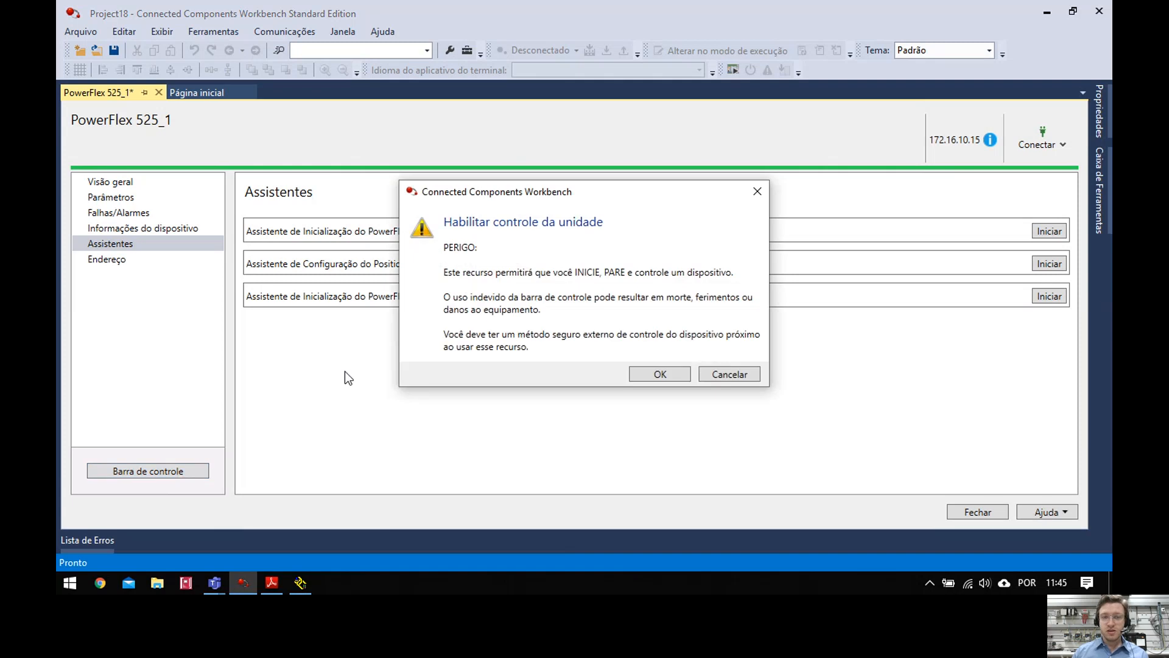
left_click(664, 373)
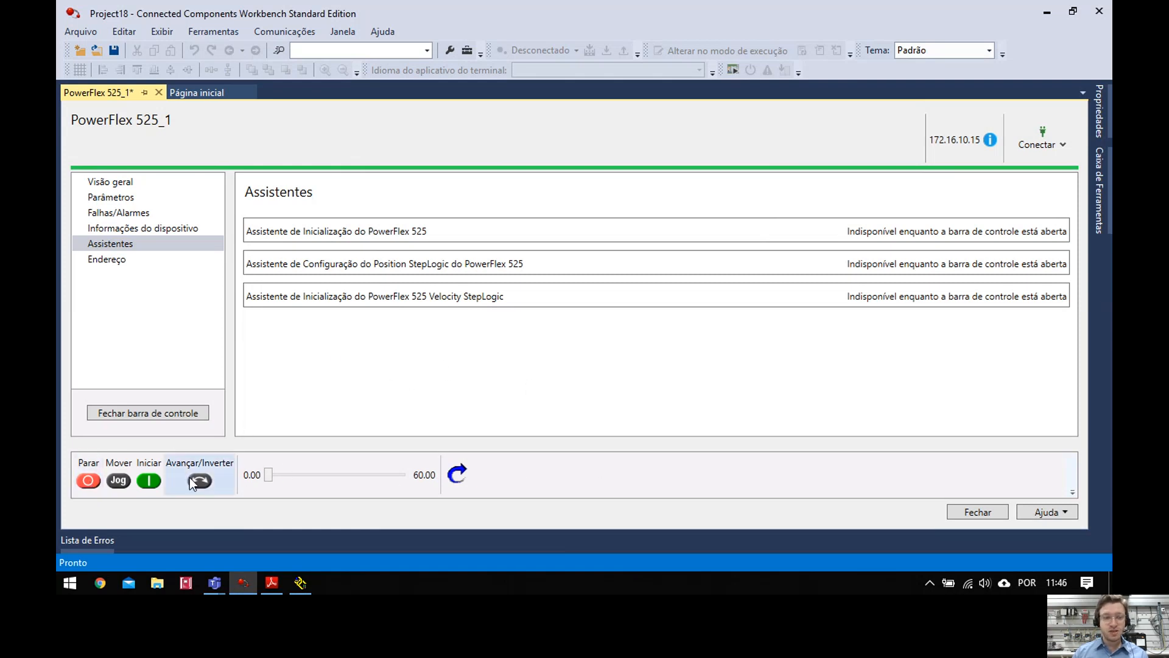
left_click(149, 481)
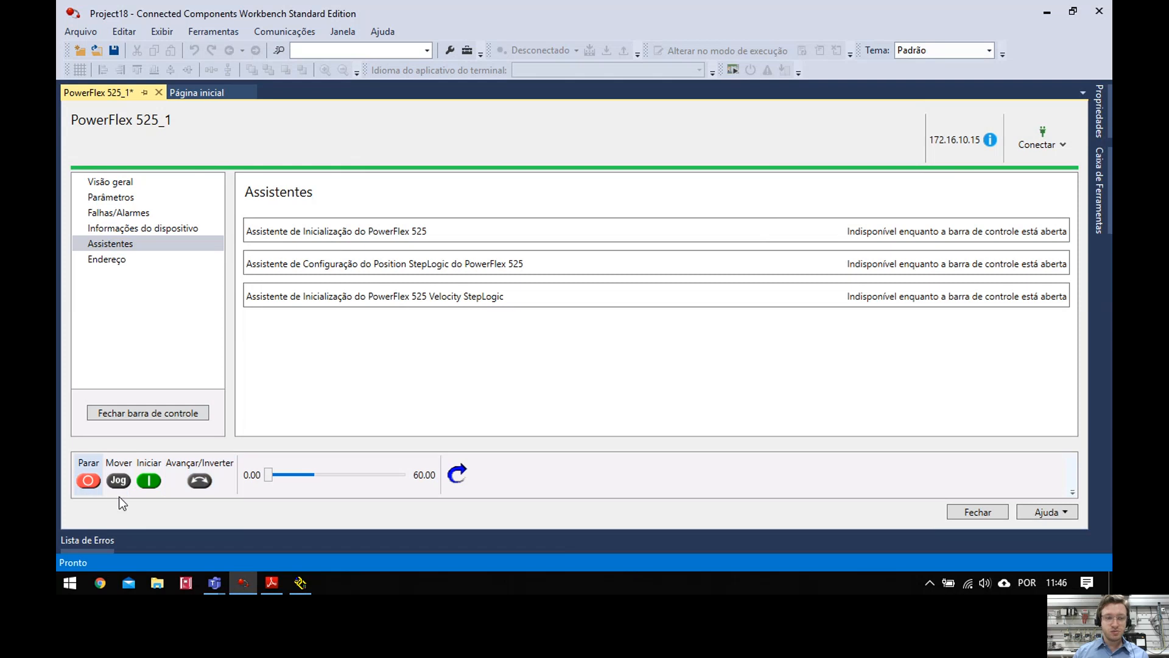
left_click(89, 488)
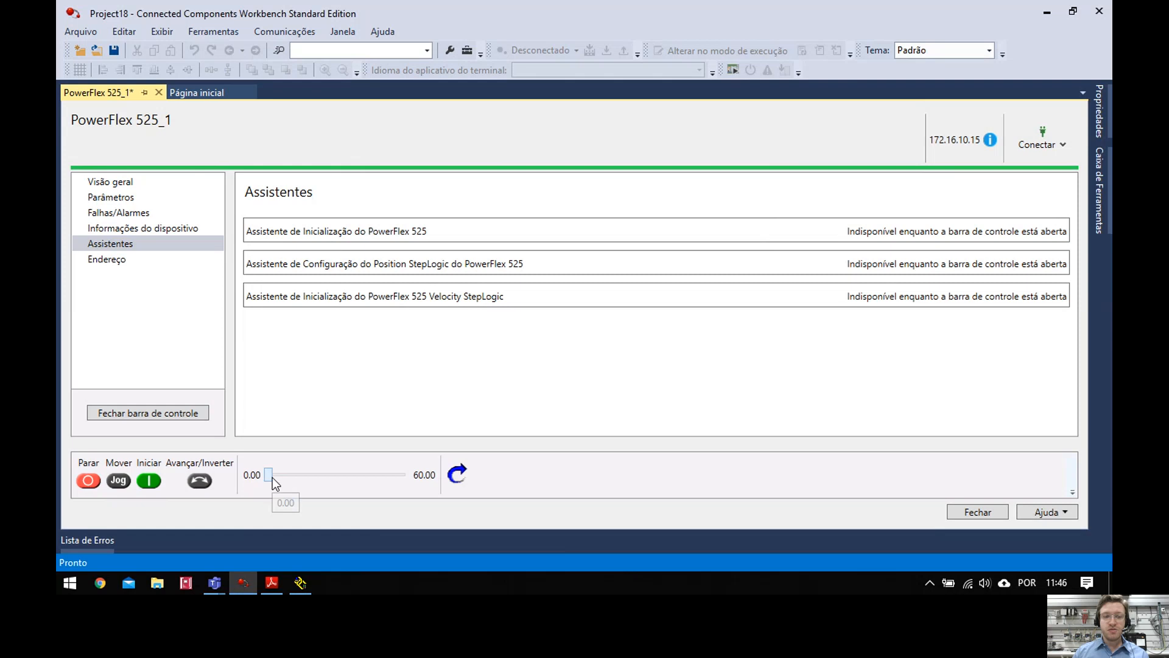
Raise the control bar's speed reference to the 60.00 maximum and open the drive's Visão geral page.
left_click_drag(320, 477, 357, 483)
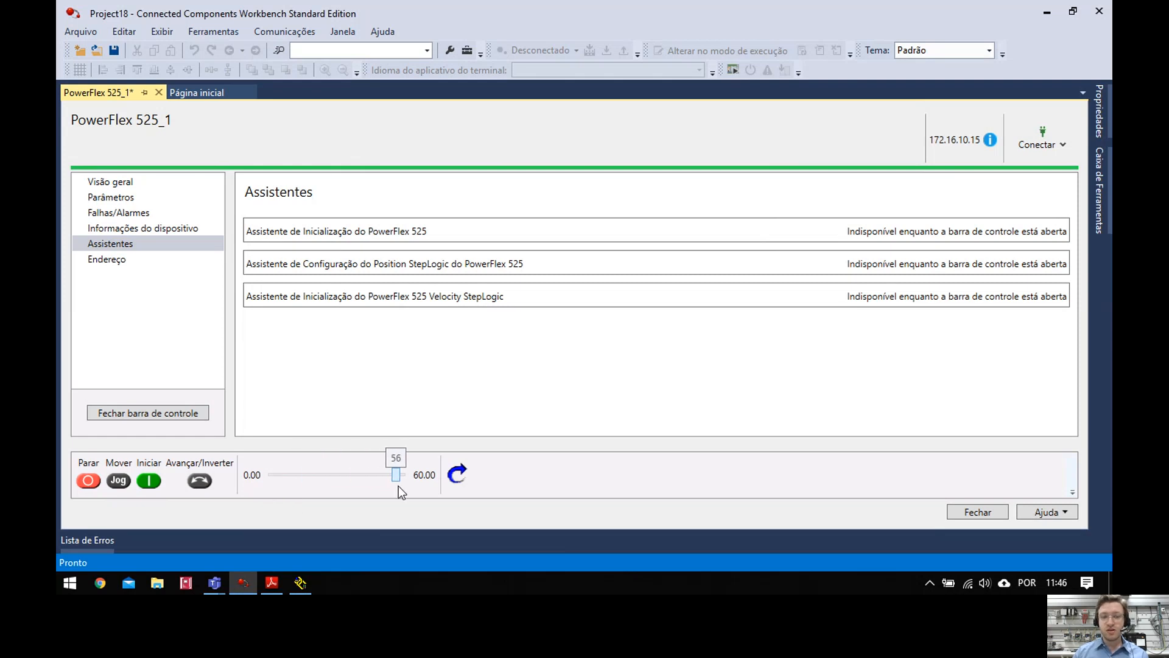
left_click_drag(405, 486, 409, 484)
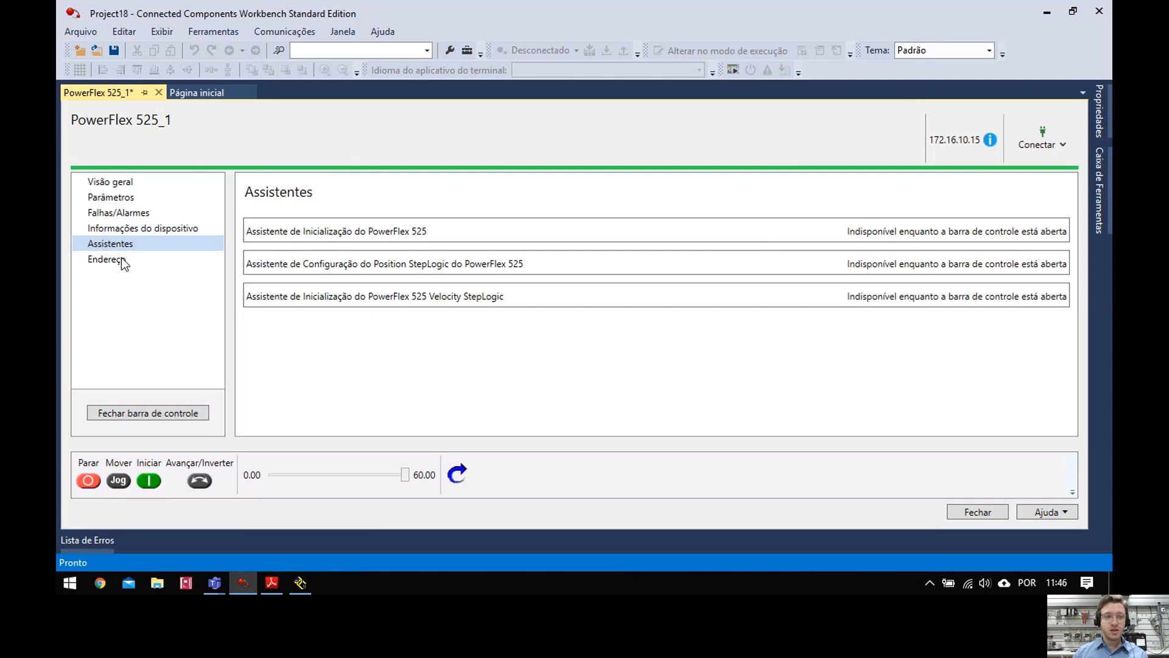
left_click(126, 186)
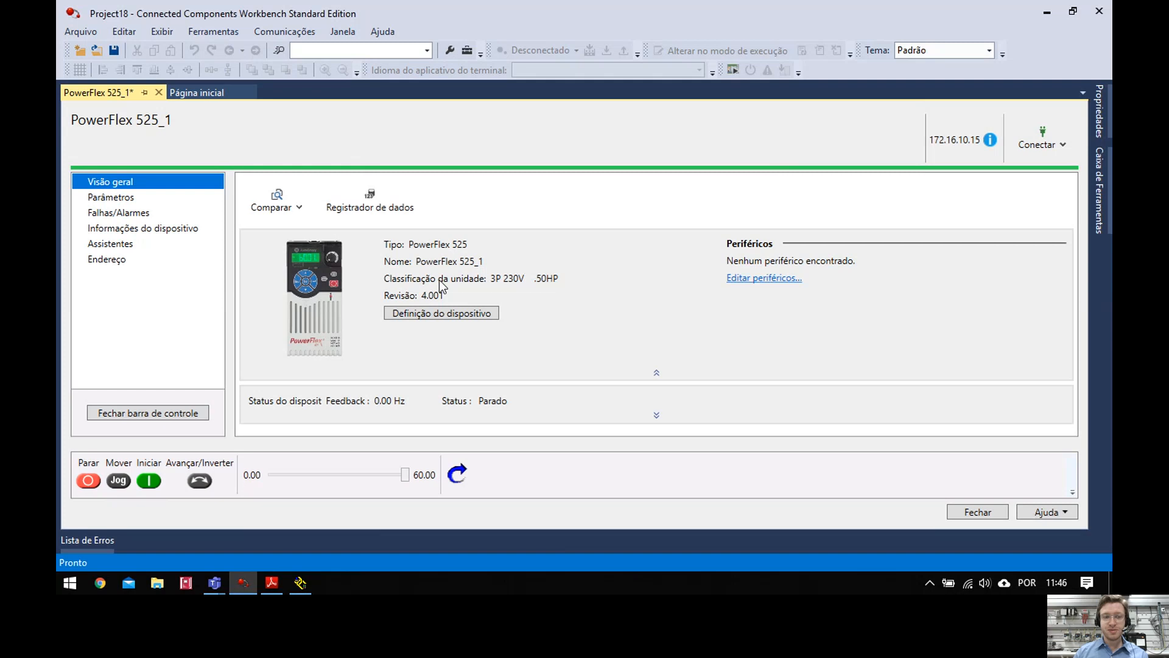
left_click(218, 583)
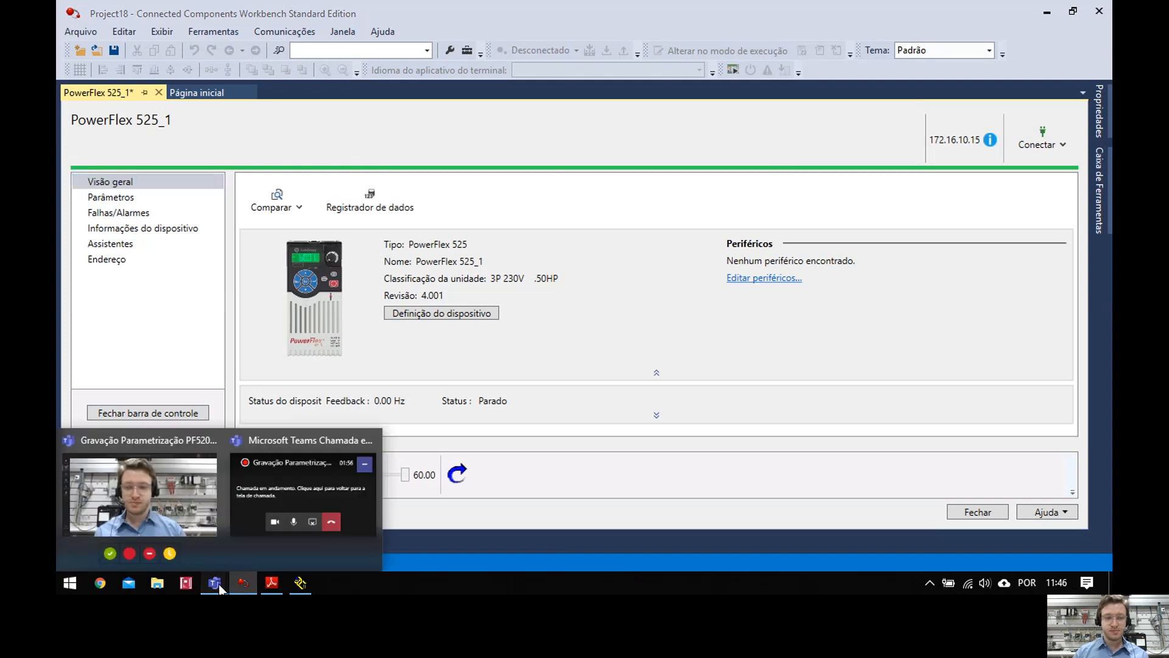
left_click(202, 506)
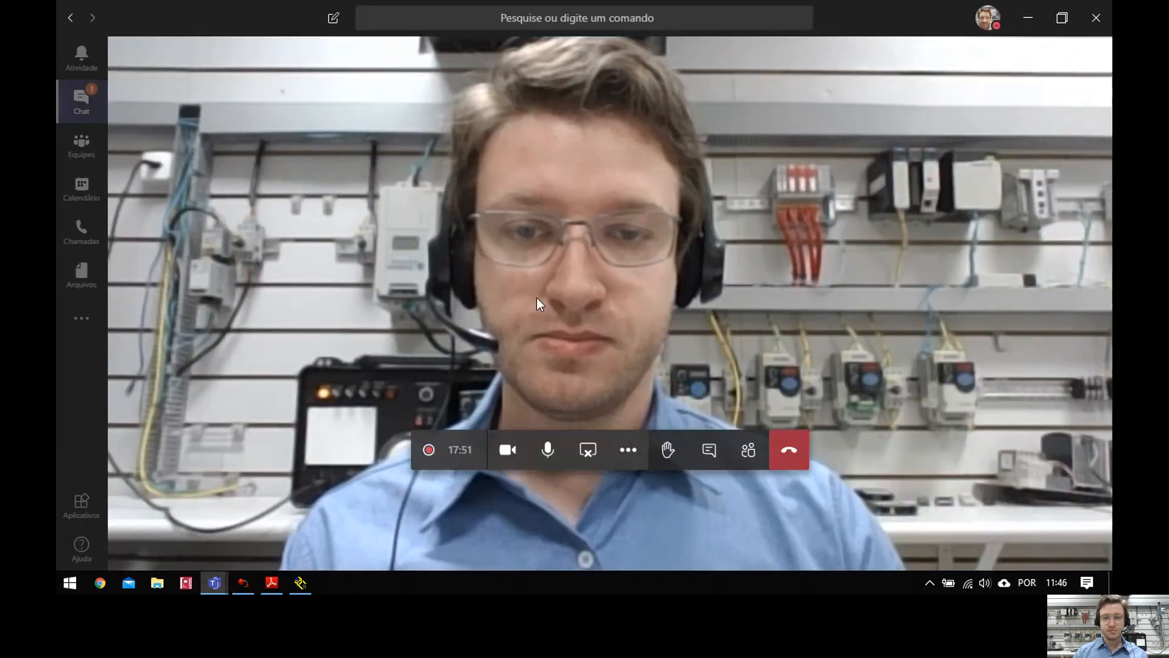
left_click(629, 463)
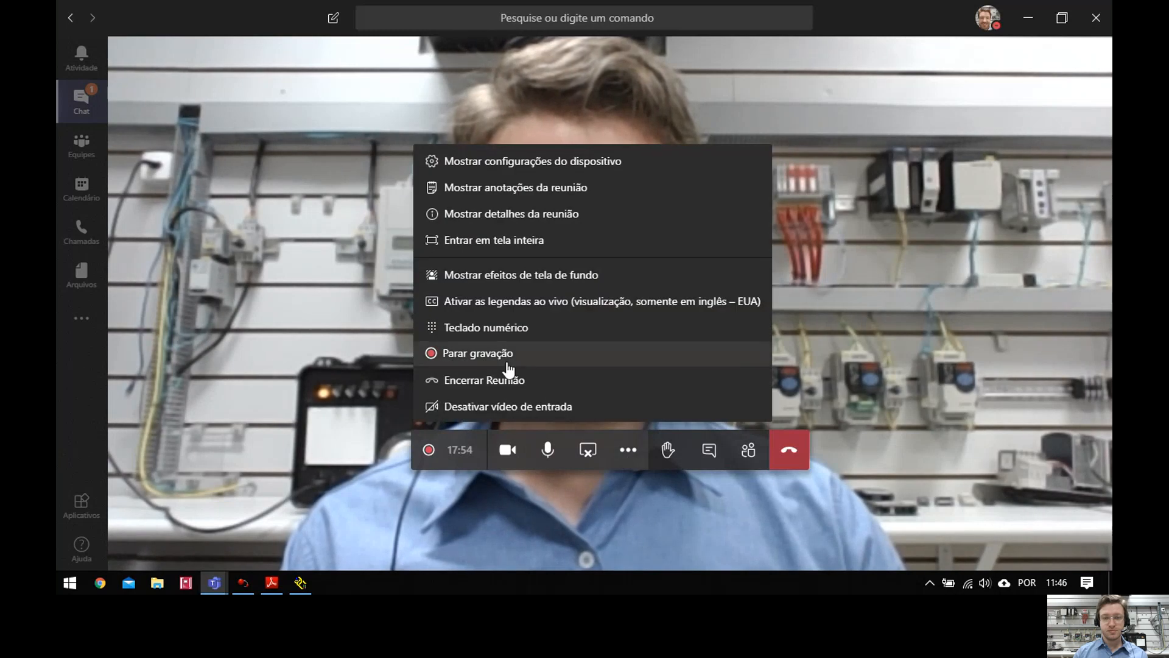